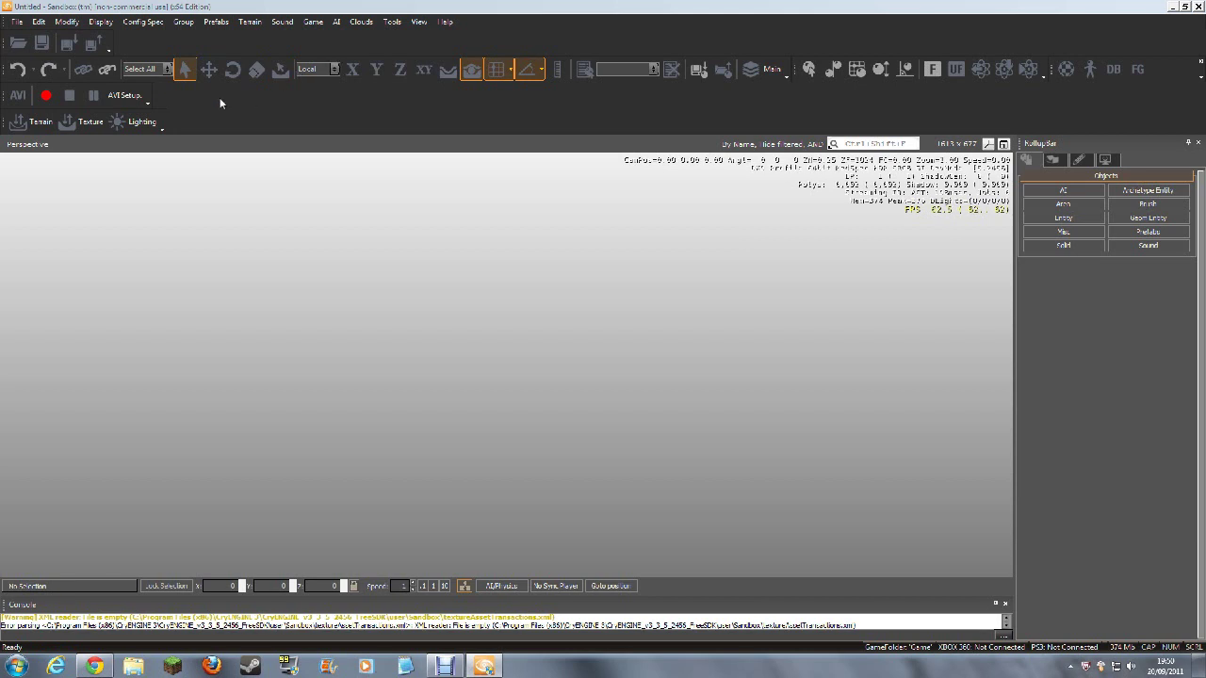
Create a new level, choosing the terrain's heightmap resolution.
{"action": "left_click", "coordinate": [16, 22]}
{"action": "mouse_move", "coordinate": [36, 24]}
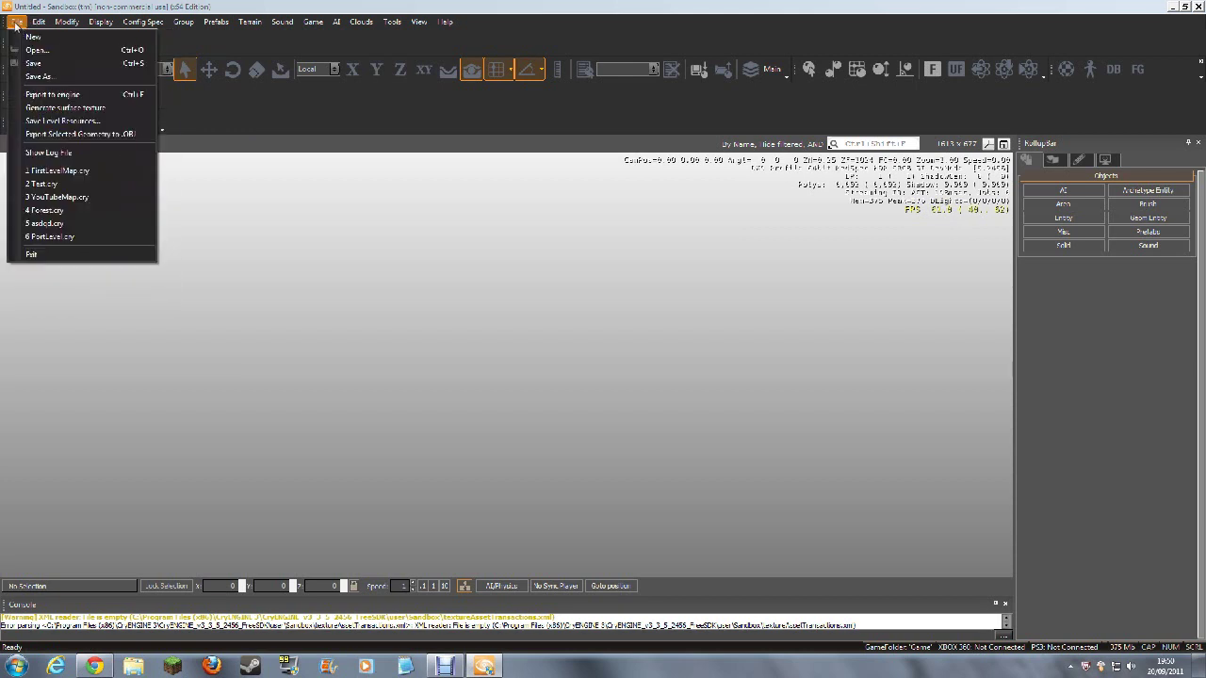
{"action": "left_click", "coordinate": [31, 36]}
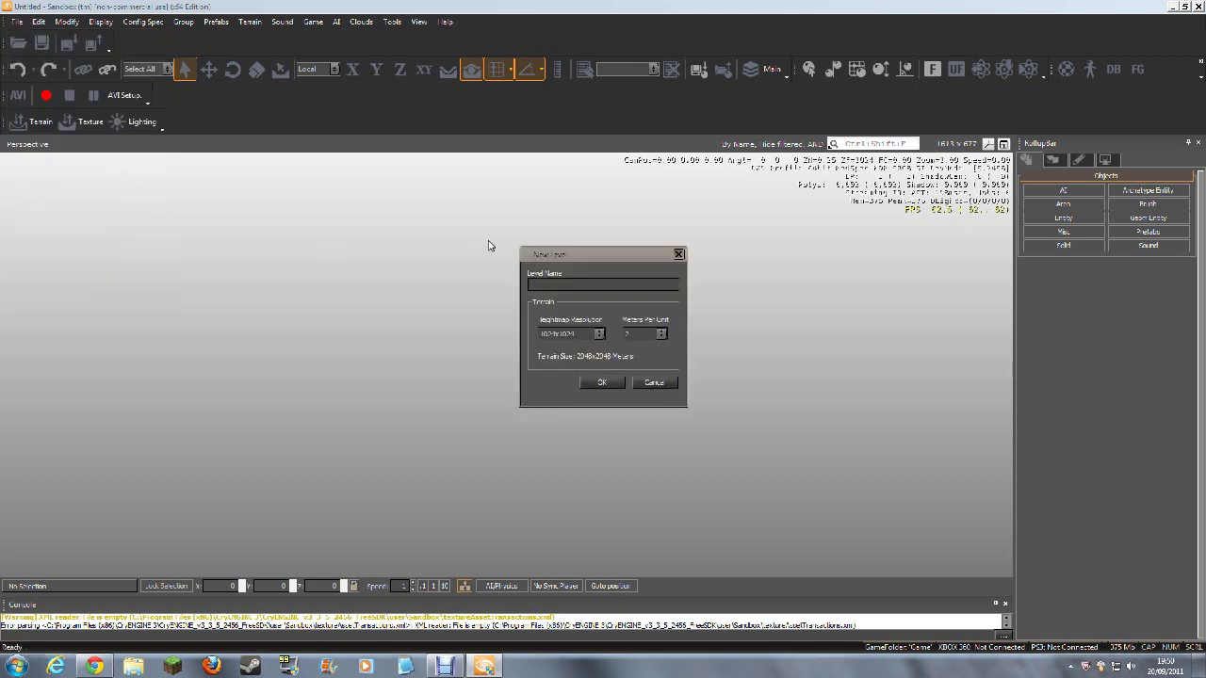
{"action": "left_click", "coordinate": [600, 334]}
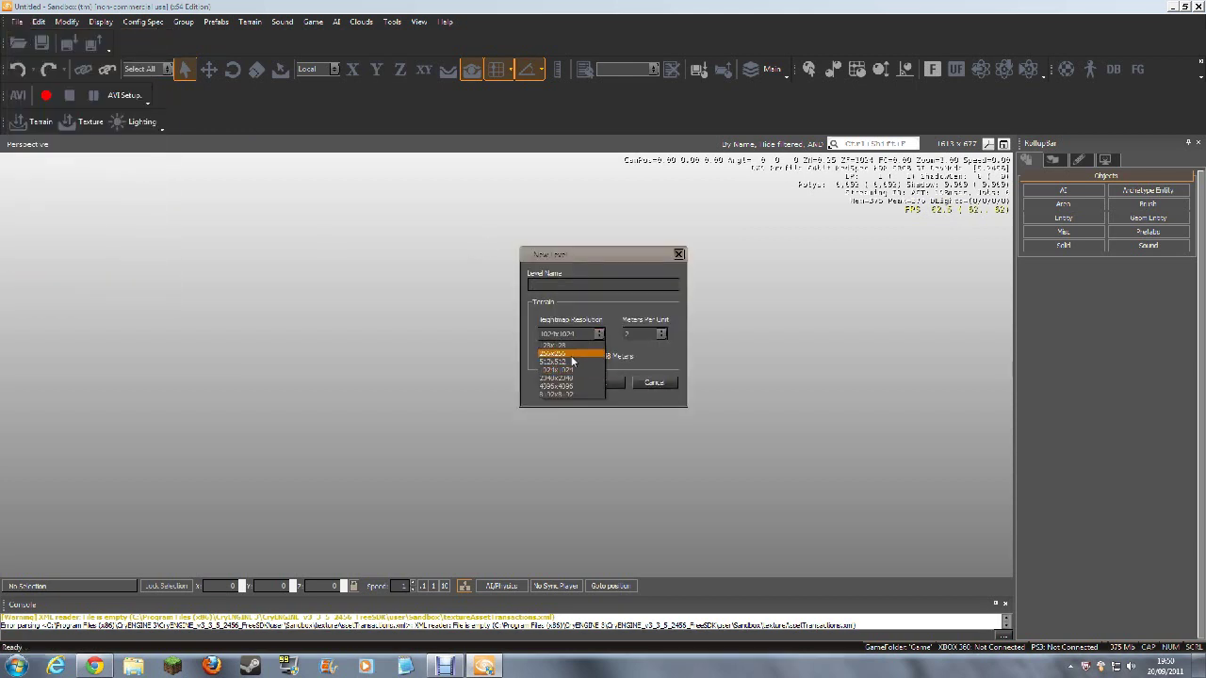
{"action": "left_click", "coordinate": [566, 350]}
{"action": "left_click", "coordinate": [562, 283]}
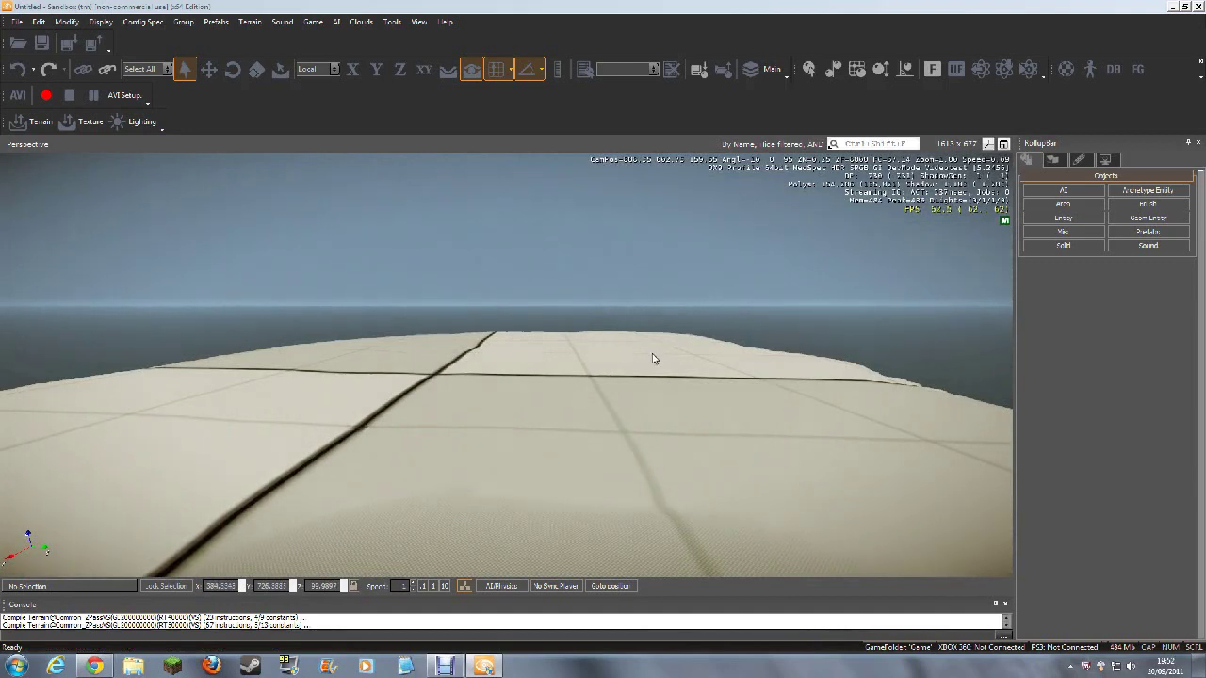
Look over the Entity object categories in the RollupBar.
{"action": "mouse_move", "coordinate": [622, 457]}
{"action": "right_mouse_down"}
{"action": "mouse_move", "coordinate": [632, 530]}
{"action": "mouse_move", "coordinate": [648, 463]}
{"action": "mouse_move", "coordinate": [629, 462]}
{"action": "right_mouse_up"}
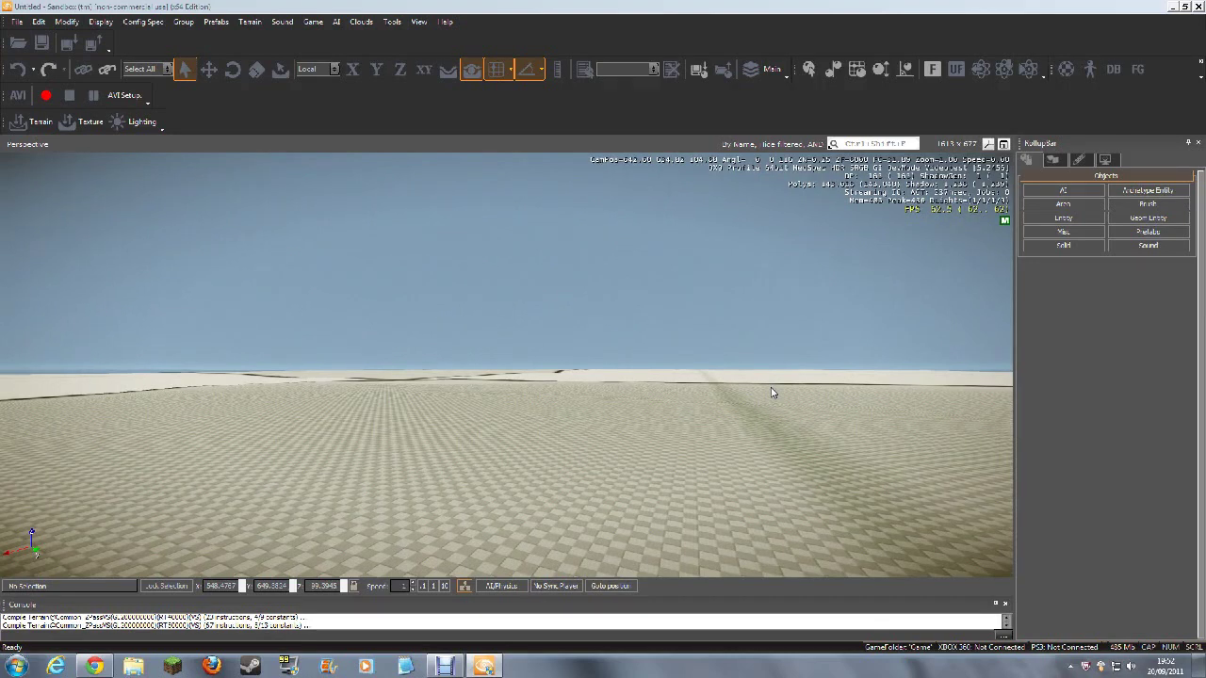
{"action": "left_click", "coordinate": [1063, 219]}
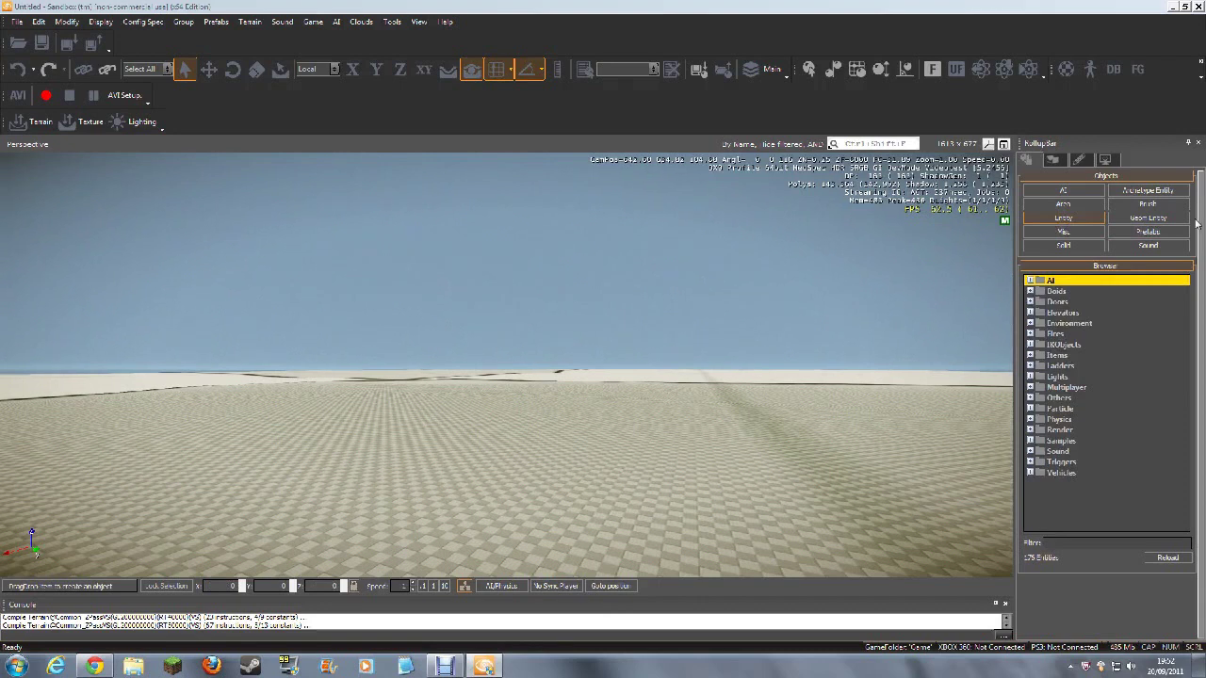
{"action": "left_click", "coordinate": [1049, 161]}
{"action": "left_click", "coordinate": [1032, 160]}
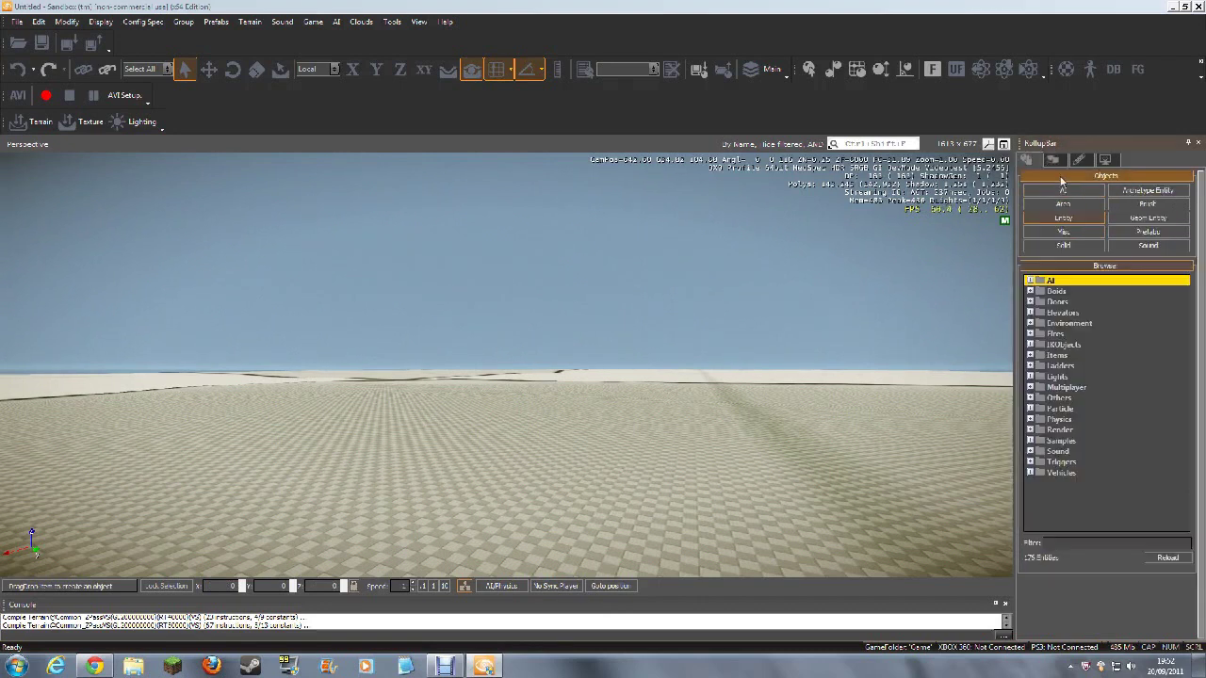
{"action": "left_click", "coordinate": [1089, 267]}
{"action": "left_click", "coordinate": [1072, 221]}
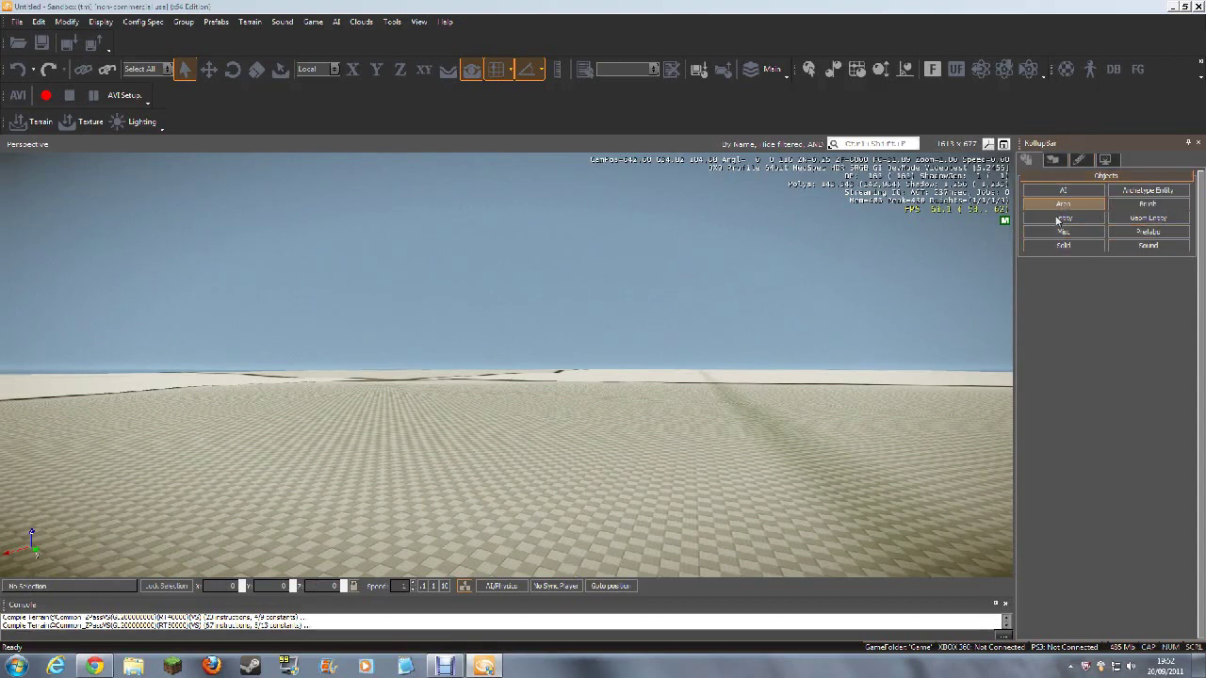
Close the RollupBar and show it again.
{"action": "left_click", "coordinate": [420, 23]}
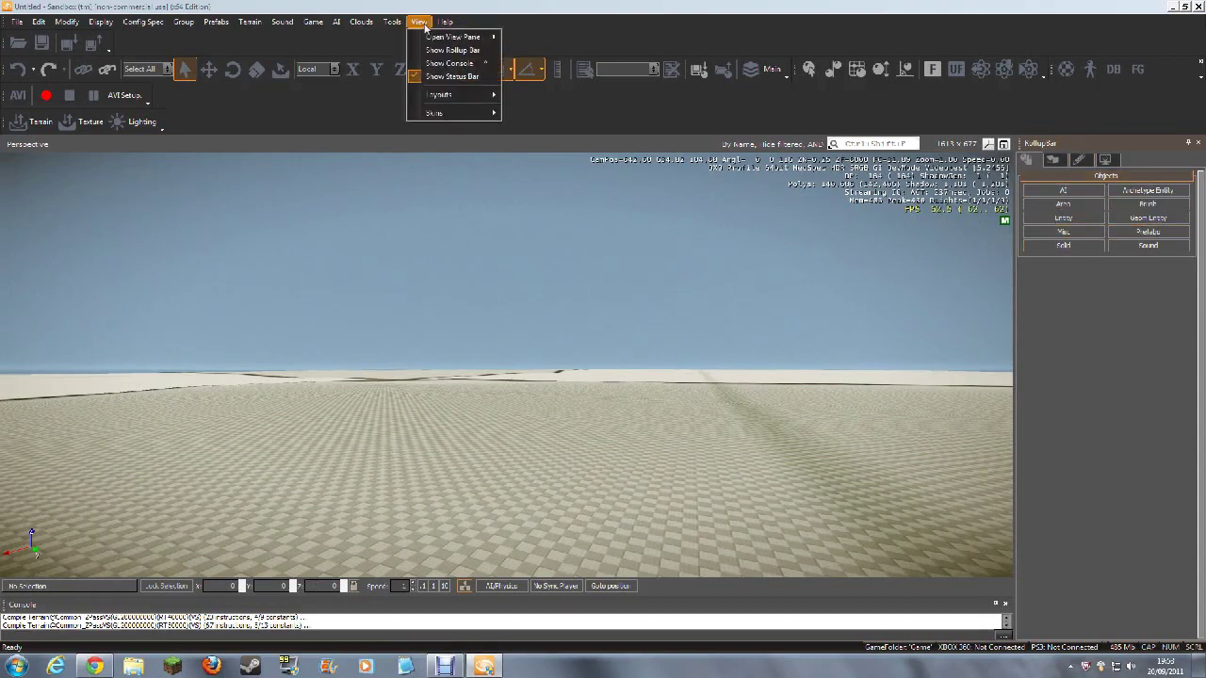
{"action": "left_click", "coordinate": [565, 5]}
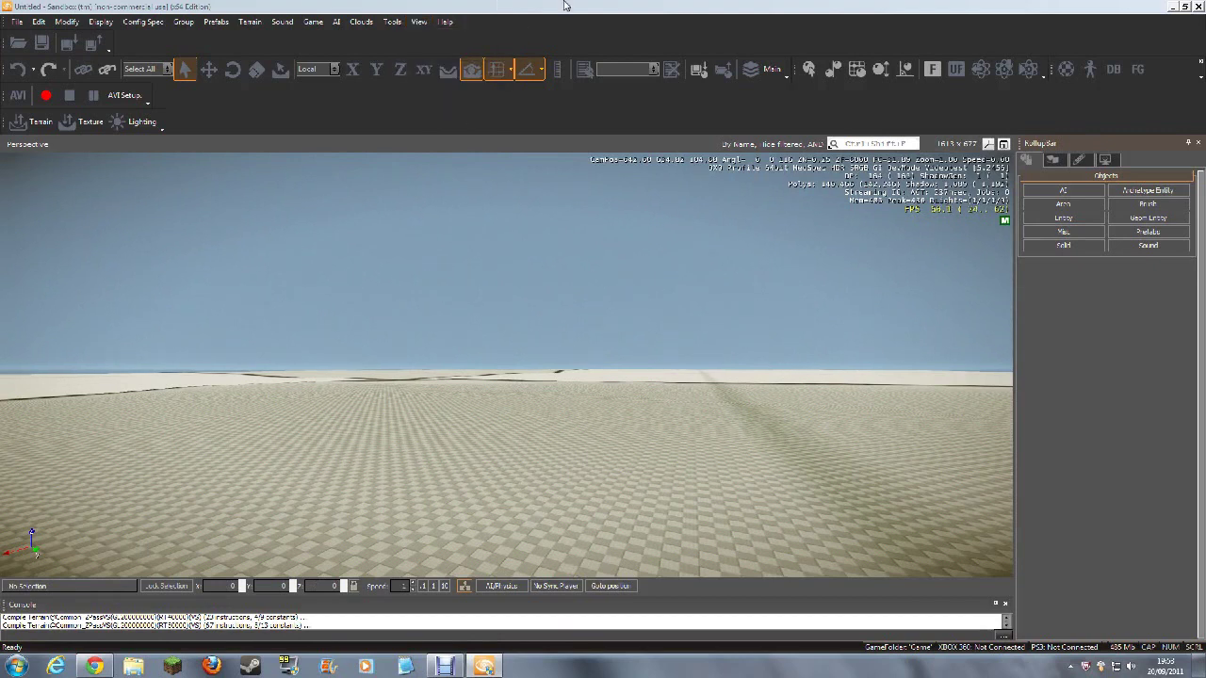
{"action": "left_click", "coordinate": [420, 21]}
{"action": "left_click", "coordinate": [424, 56]}
{"action": "left_click", "coordinate": [421, 24]}
{"action": "left_click", "coordinate": [439, 52]}
{"action": "left_click", "coordinate": [1198, 143]}
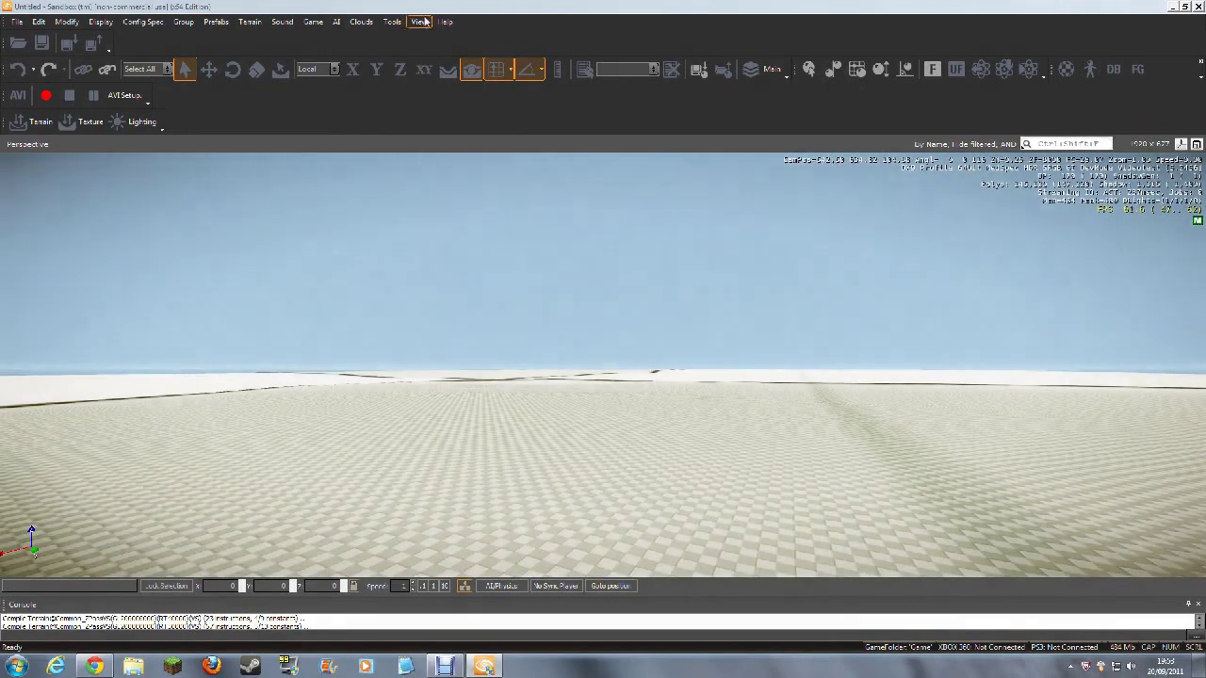
{"action": "left_click", "coordinate": [420, 21]}
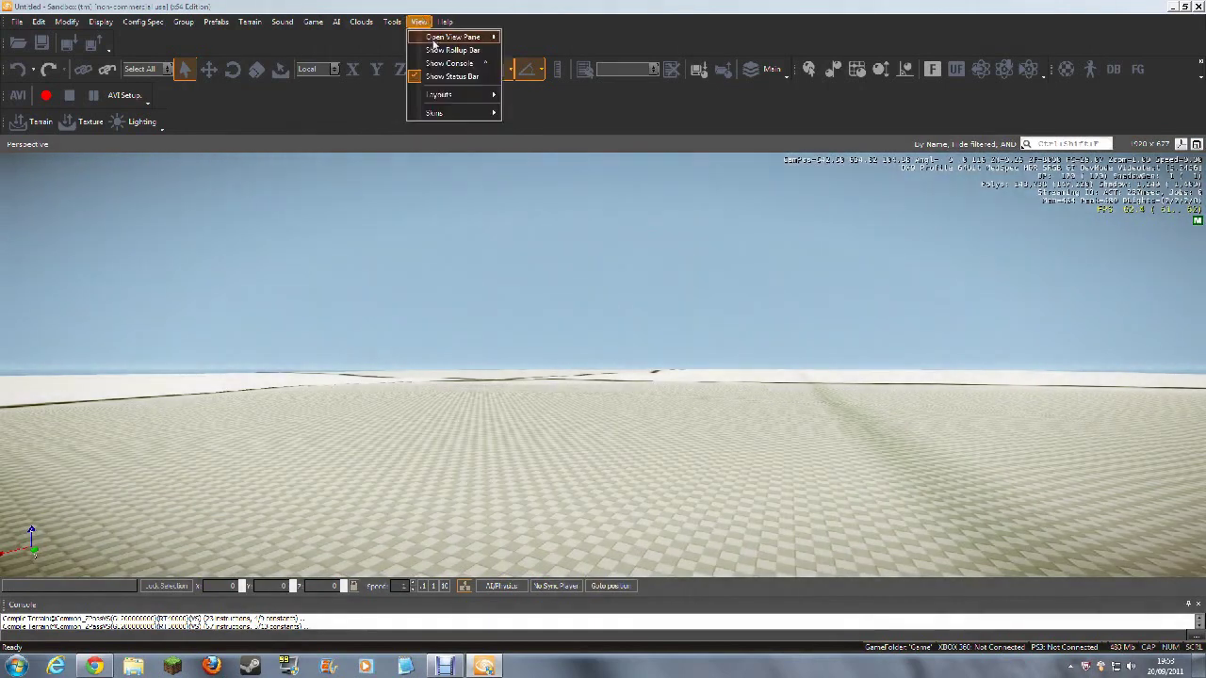
{"action": "left_click", "coordinate": [438, 51]}
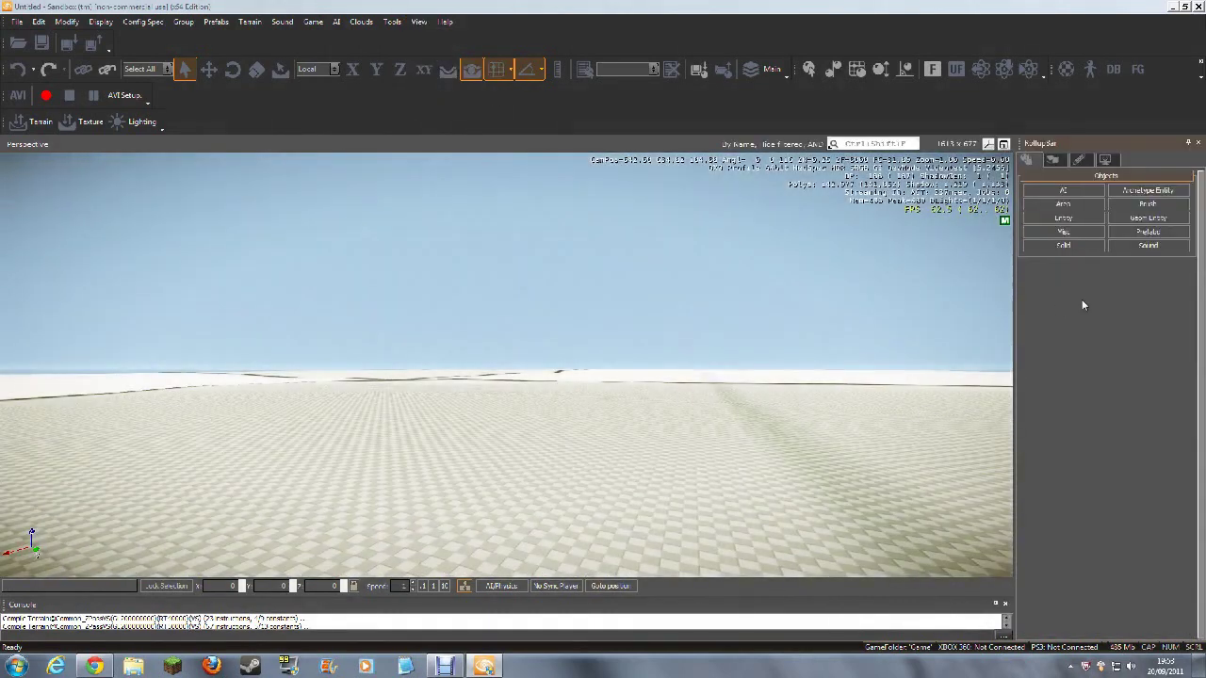
Place a DefaultVehicle from the Vehicles entities on the terrain at about X 620, Y 629.
{"action": "left_click", "coordinate": [1067, 222]}
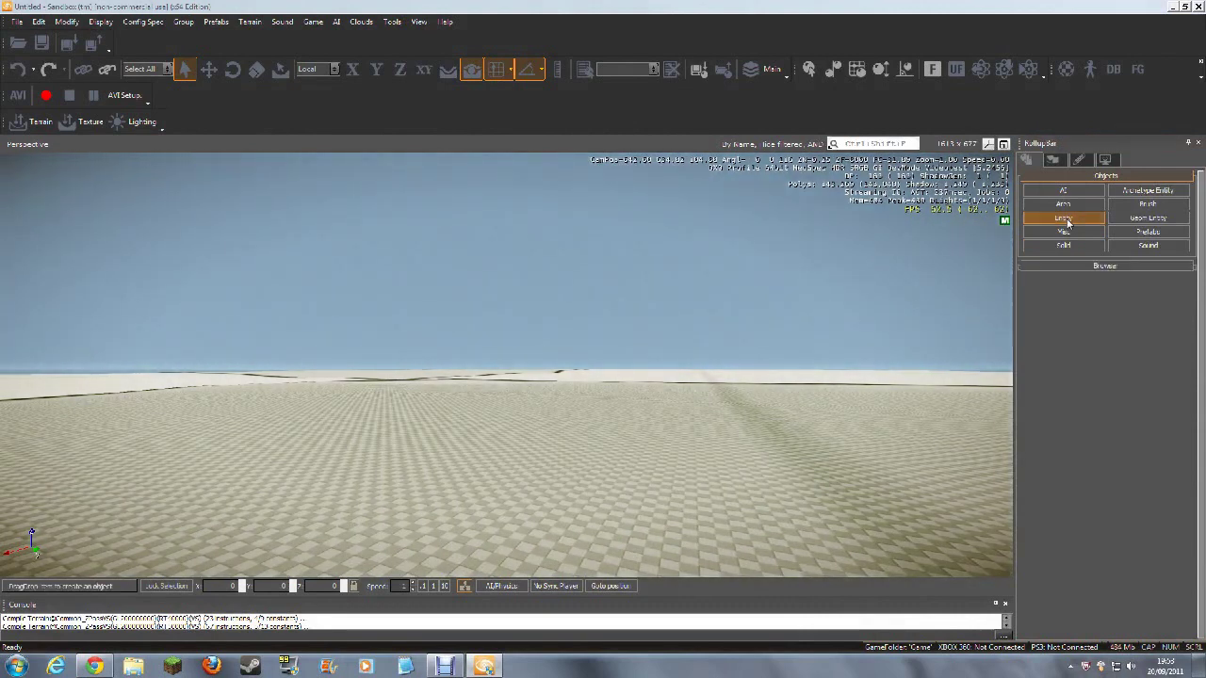
{"action": "left_click", "coordinate": [1094, 269]}
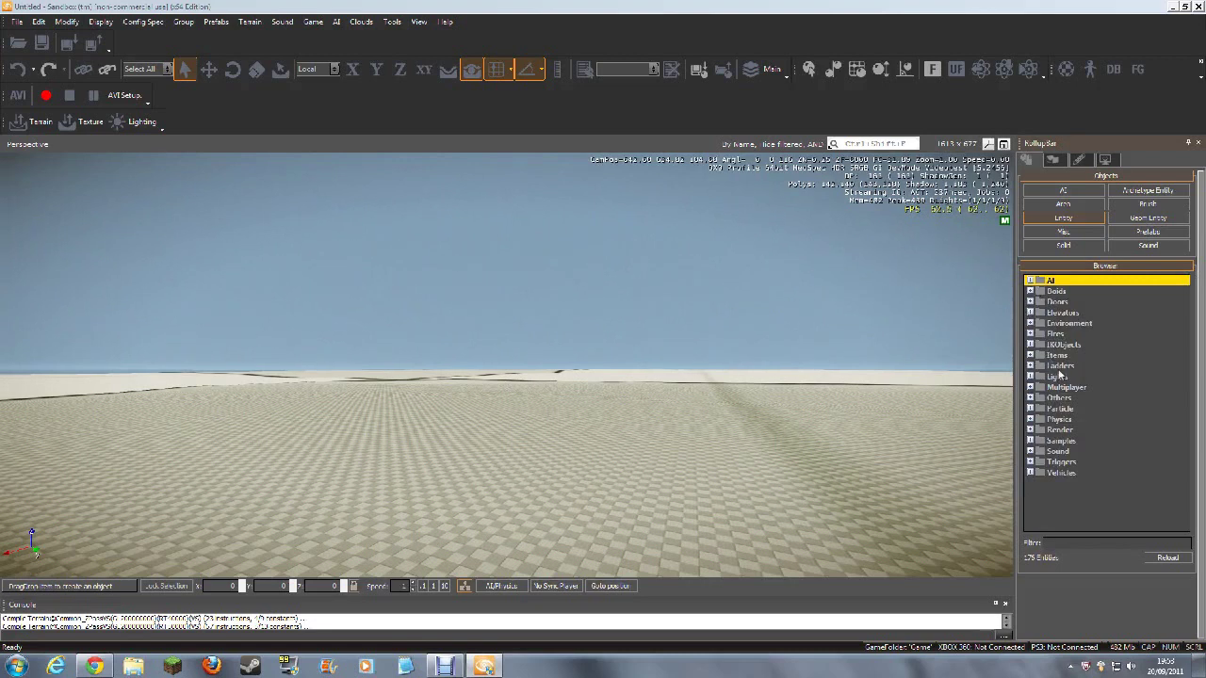
{"action": "left_click", "coordinate": [1030, 473]}
{"action": "left_click_drag", "start_coordinate": [1184, 375], "coordinate": [1180, 420]}
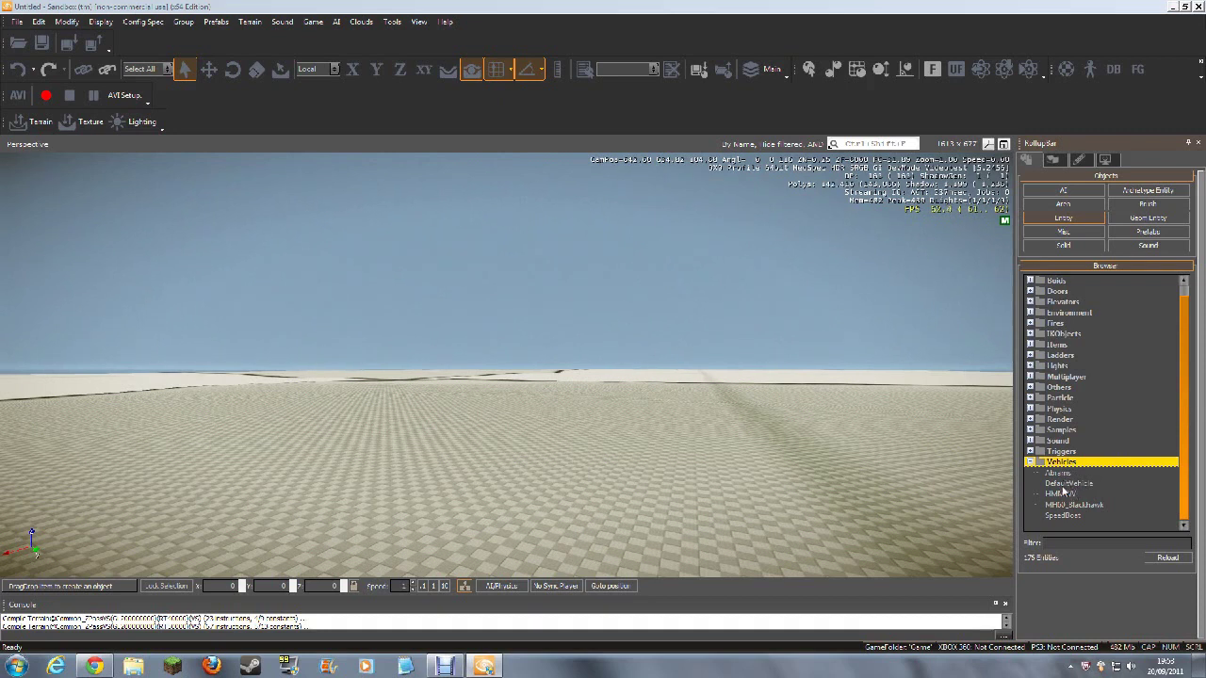
{"action": "left_click", "coordinate": [1065, 484]}
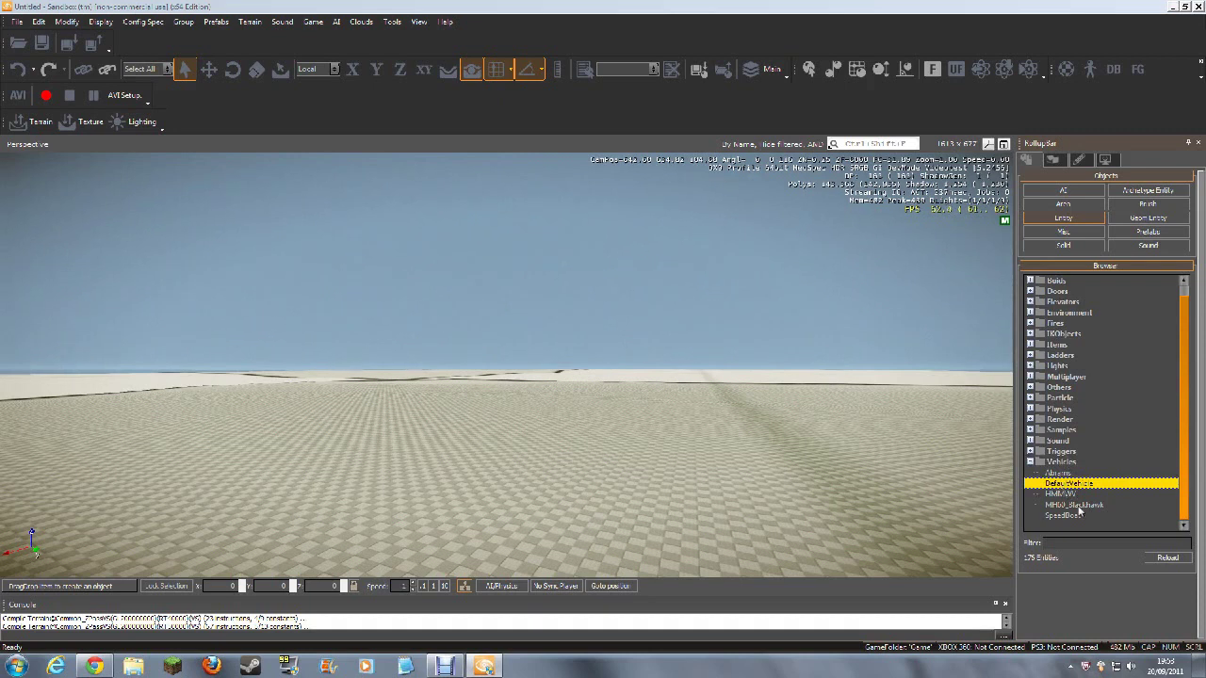
{"action": "left_click_drag", "start_coordinate": [1072, 484], "coordinate": [584, 456]}
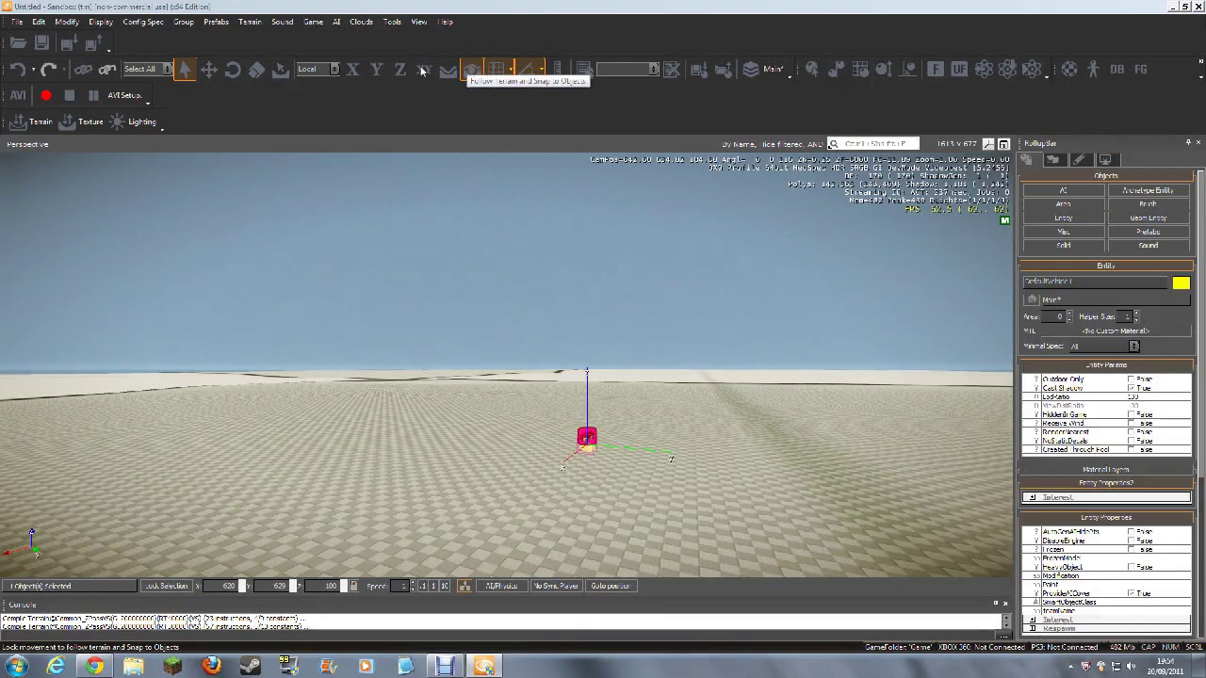
{"action": "left_click", "coordinate": [472, 71]}
Place an HMMWV from the Vehicles entities on the terrain near the default vehicle, at about X 630, Y 624.
{"action": "right_click_drag", "start_coordinate": [767, 450], "coordinate": [768, 450]}
{"action": "key", "text": "w"}
{"action": "scroll", "coordinate": [768, 451], "scroll_direction": "down", "scroll_amount": 10}
{"action": "key", "text": "w"}
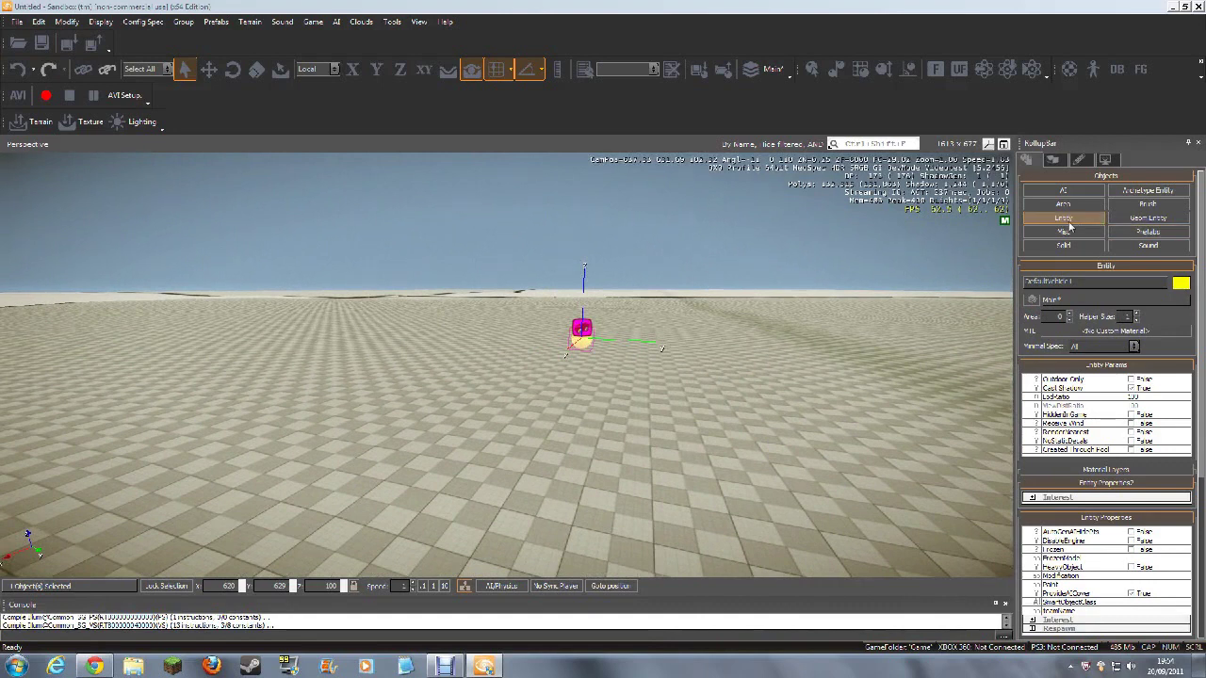
{"action": "left_click", "coordinate": [1065, 219]}
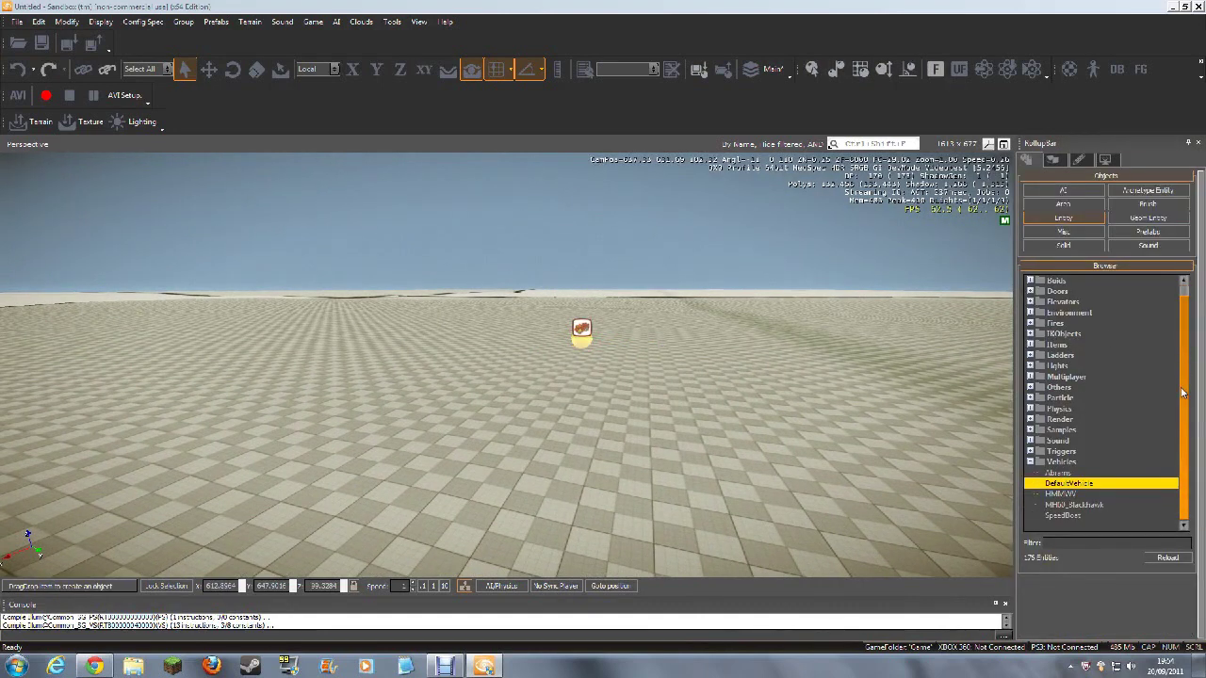
{"action": "right_click_drag", "start_coordinate": [811, 436], "coordinate": [811, 437]}
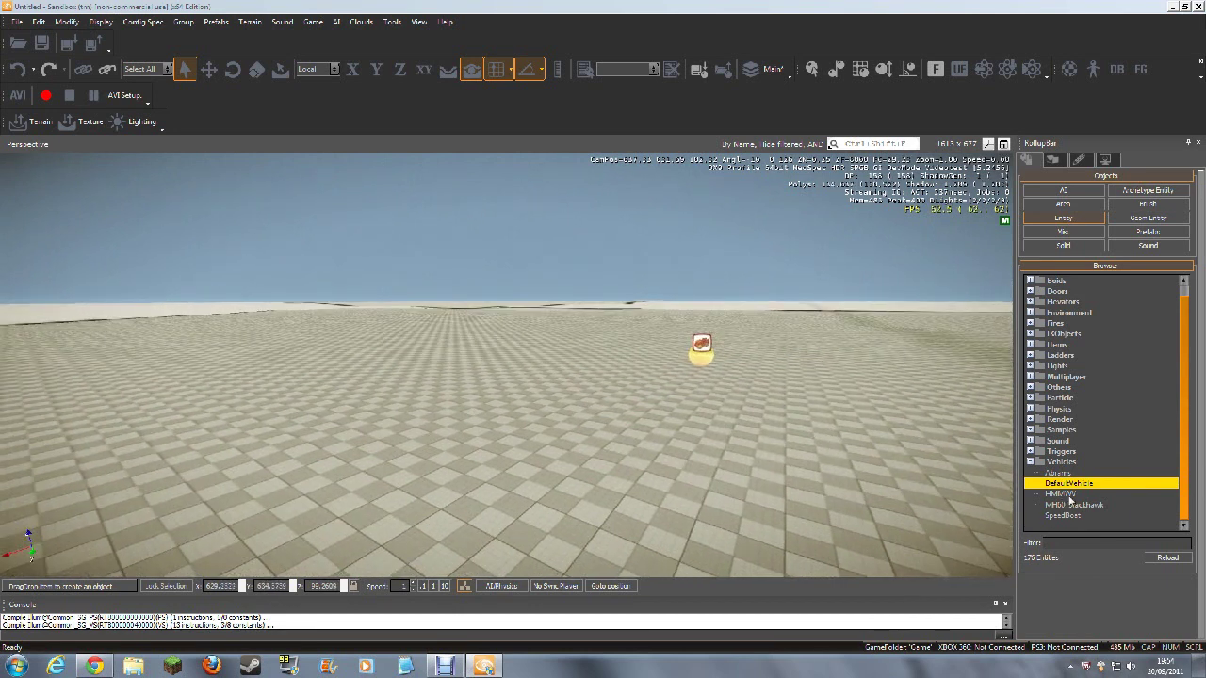
{"action": "left_click", "coordinate": [1070, 474]}
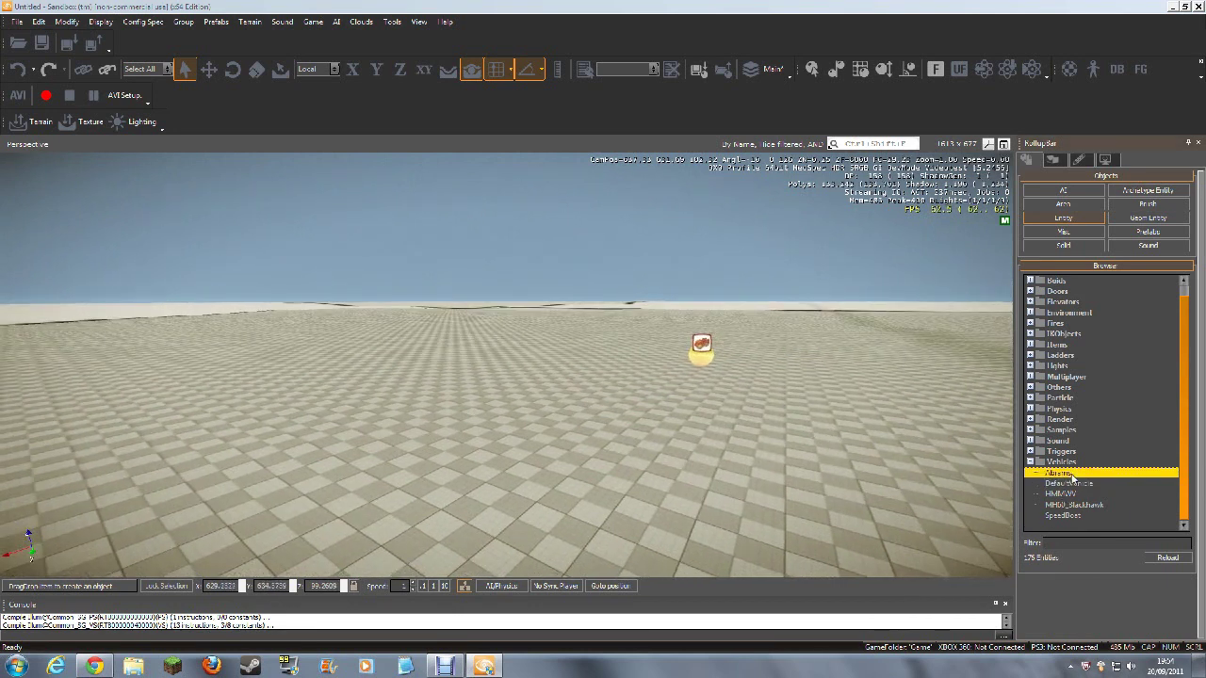
{"action": "left_click", "coordinate": [1060, 495]}
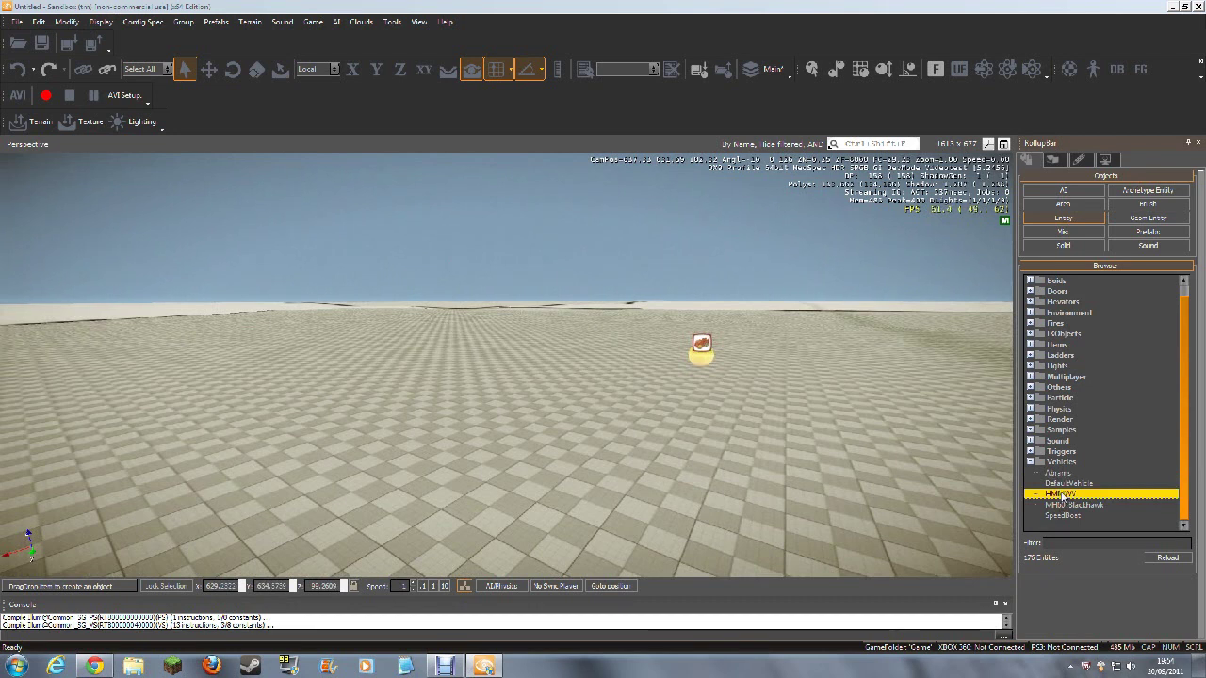
{"action": "left_click_drag", "start_coordinate": [1061, 496], "coordinate": [452, 396]}
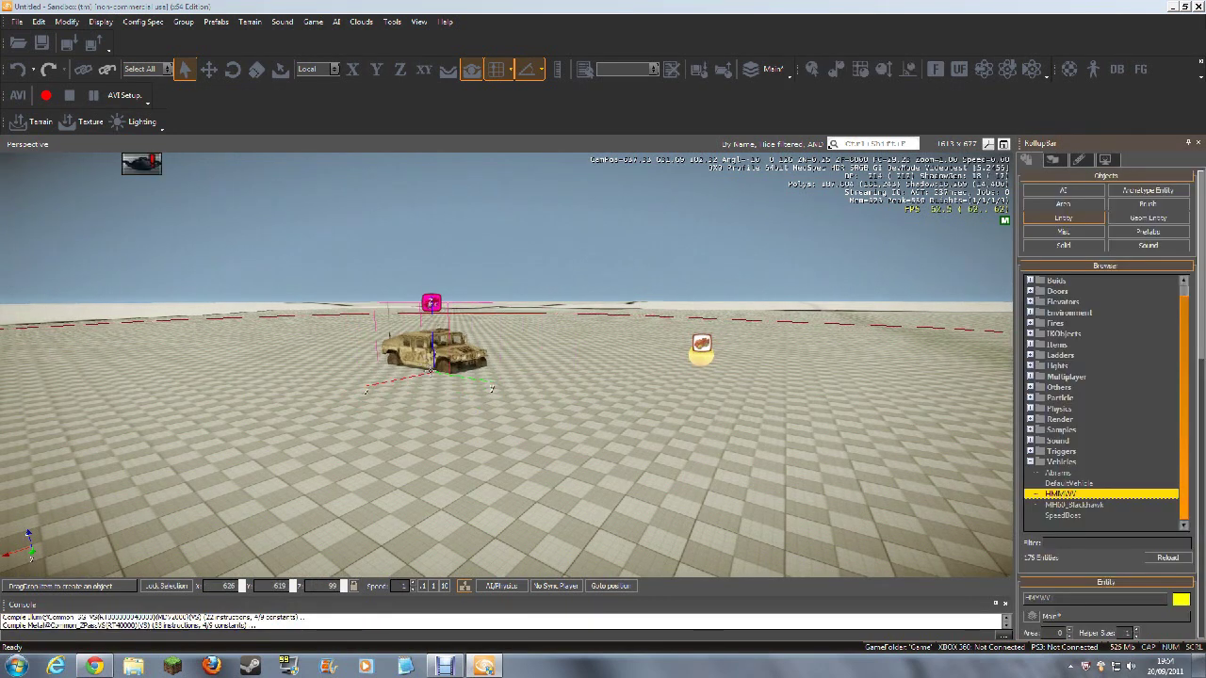
{"action": "left_click", "coordinate": [453, 397]}
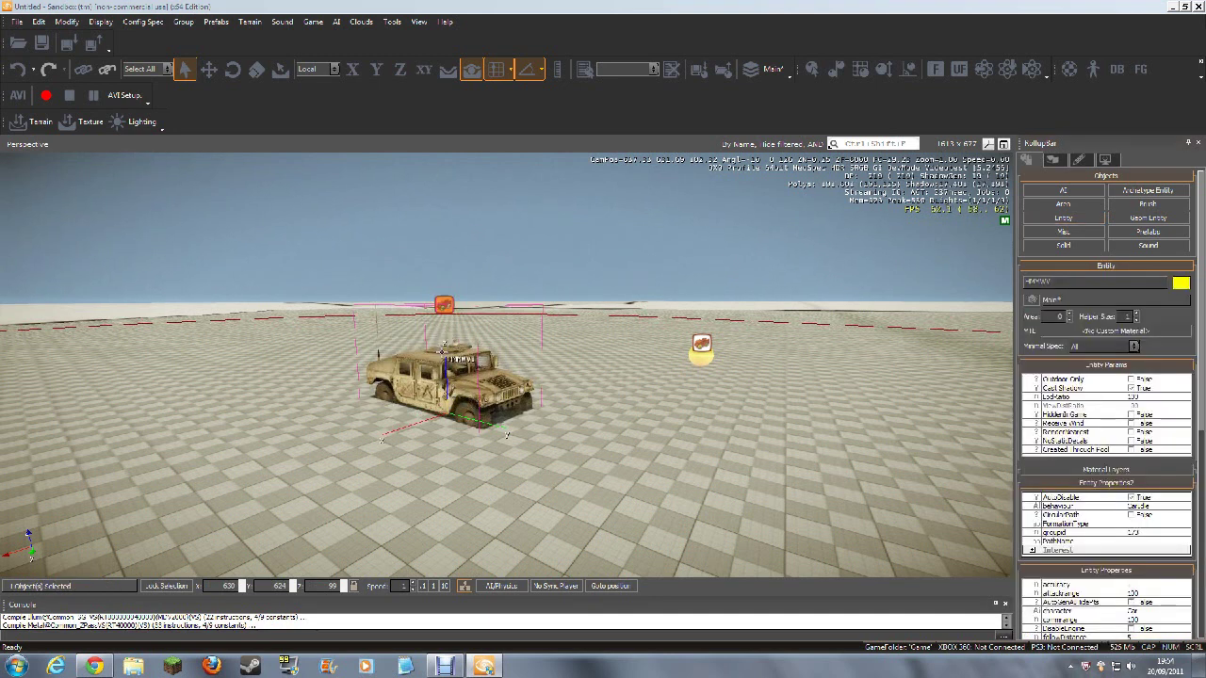
Try to raise the HMMWV along the Z axis with the Move tool, and deselect it.
{"action": "left_click", "coordinate": [214, 74]}
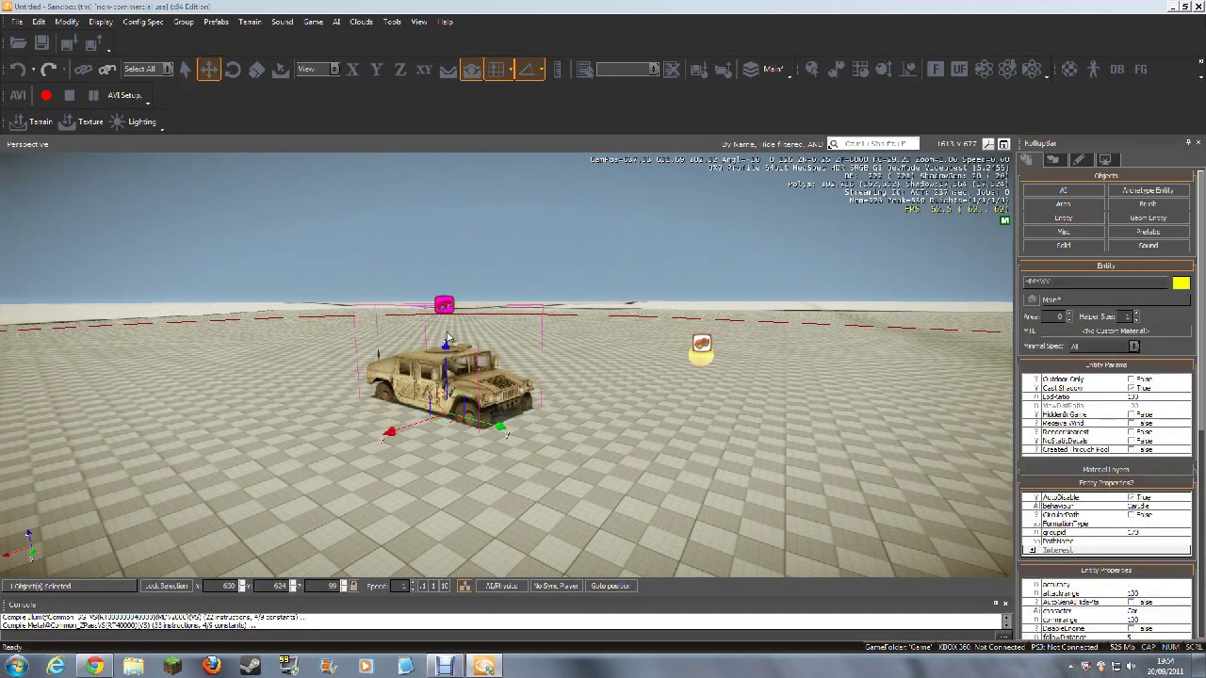
{"action": "left_click_drag", "start_coordinate": [445, 347], "coordinate": [445, 344]}
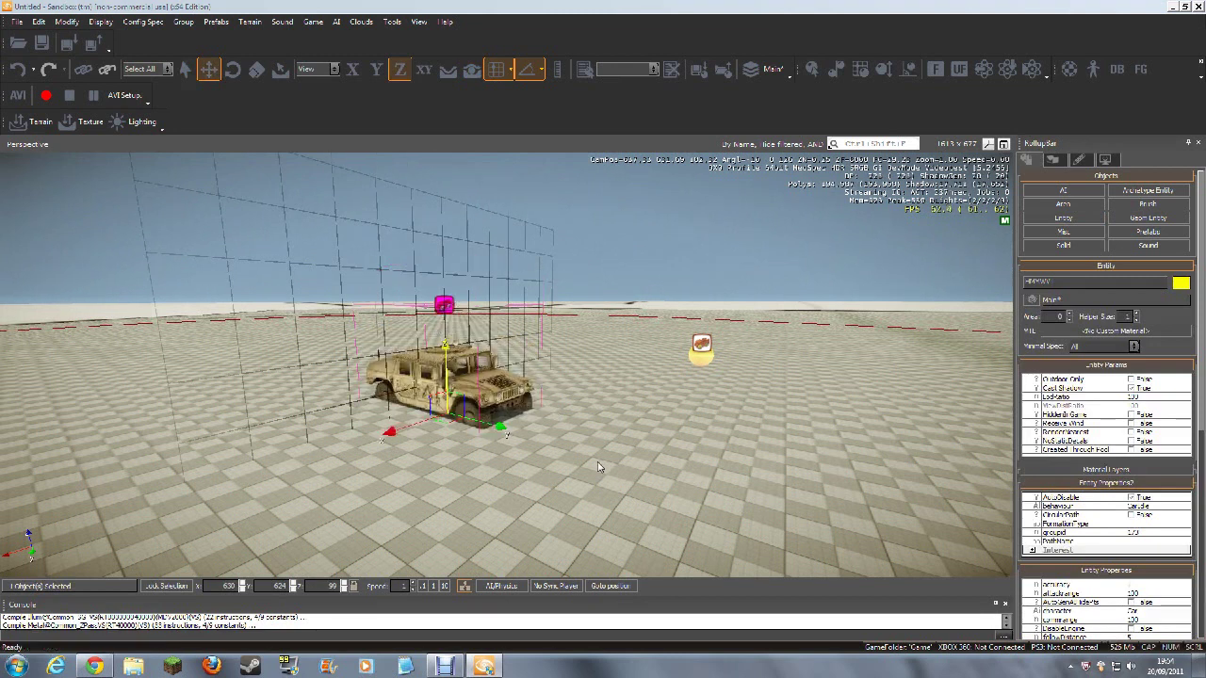
{"action": "left_click", "coordinate": [433, 327]}
Place an Abrams tank from the Vehicles entities on the terrain at about X 631, Y 636.
{"action": "right_click_drag", "start_coordinate": [603, 462], "coordinate": [601, 464]}
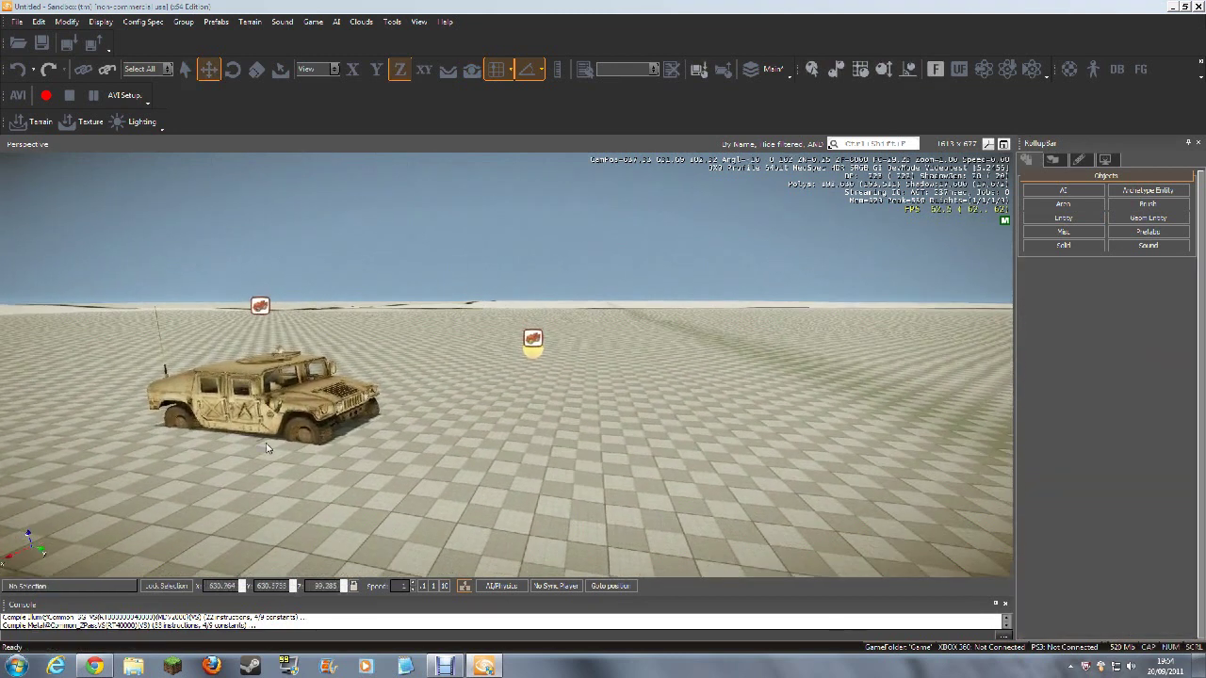
{"action": "left_click", "coordinate": [1063, 218]}
{"action": "scroll", "coordinate": [1184, 337], "scroll_direction": "down", "scroll_amount": 1}
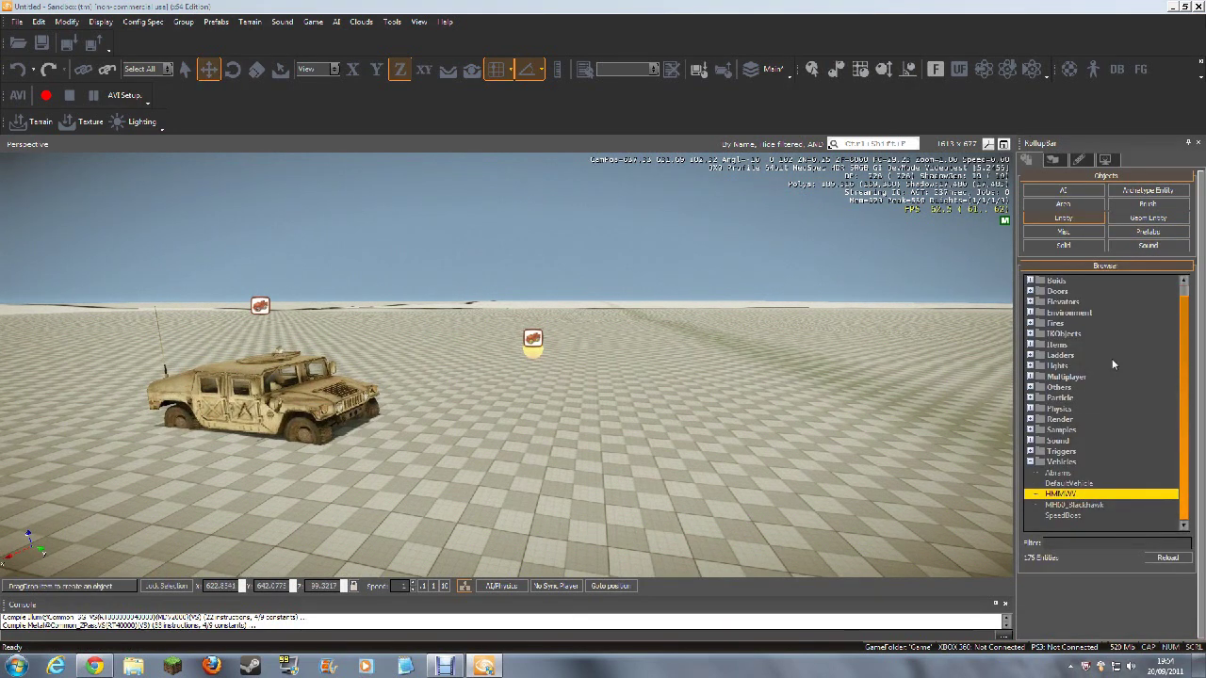
{"action": "left_click", "coordinate": [1065, 474]}
{"action": "left_click_drag", "start_coordinate": [1065, 474], "coordinate": [854, 481]}
{"action": "left_click", "coordinate": [849, 496]}
Examine the placed Abrams tank from different sides and distances.
{"action": "right_click_drag", "start_coordinate": [849, 496], "coordinate": [665, 491]}
{"action": "key", "text": "s"}
{"action": "key", "text": "w"}
{"action": "key", "text": "w"}
{"action": "key", "text": "s"}
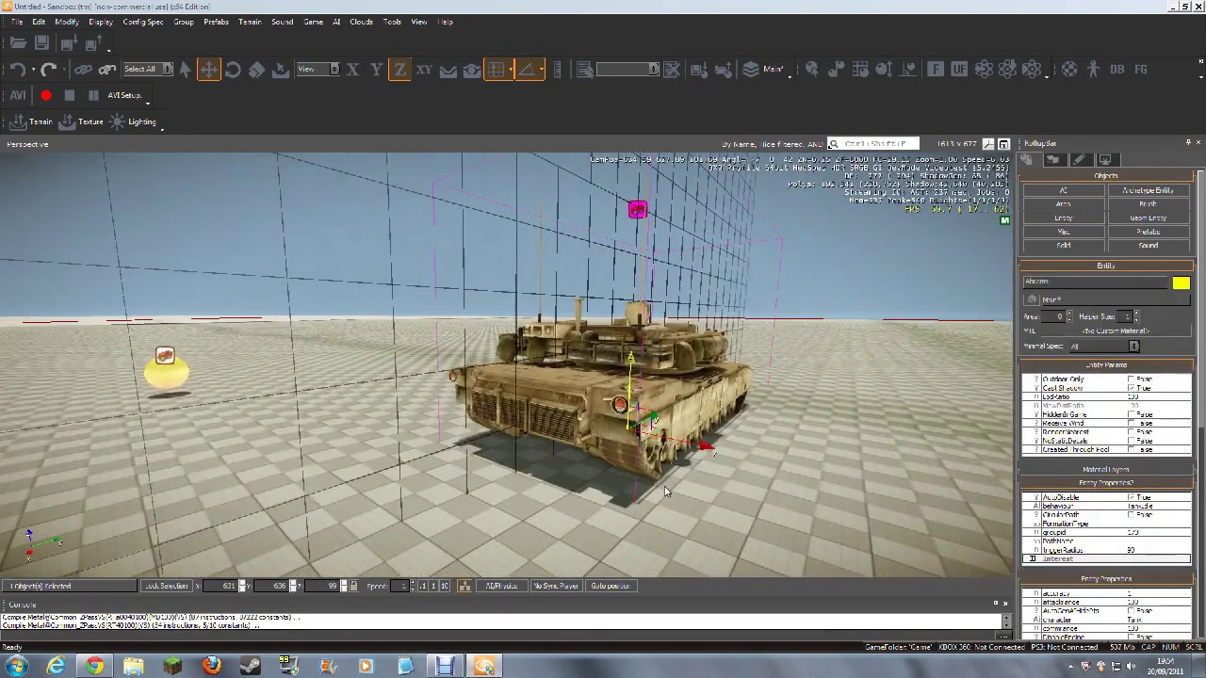
{"action": "scroll", "coordinate": [666, 491], "scroll_direction": "down", "scroll_amount": 5}
{"action": "scroll", "coordinate": [667, 490], "scroll_direction": "up", "scroll_amount": 3}
{"action": "mouse_move", "coordinate": [667, 490]}
{"action": "right_mouse_down"}
{"action": "mouse_move", "coordinate": [745, 487]}
{"action": "mouse_move", "coordinate": [676, 493]}
{"action": "right_mouse_up"}
Place an MH60_Blackhawk helicopter from the Vehicles entities on open terrain at about X 646, Y 629.
{"action": "left_click", "coordinate": [1059, 219]}
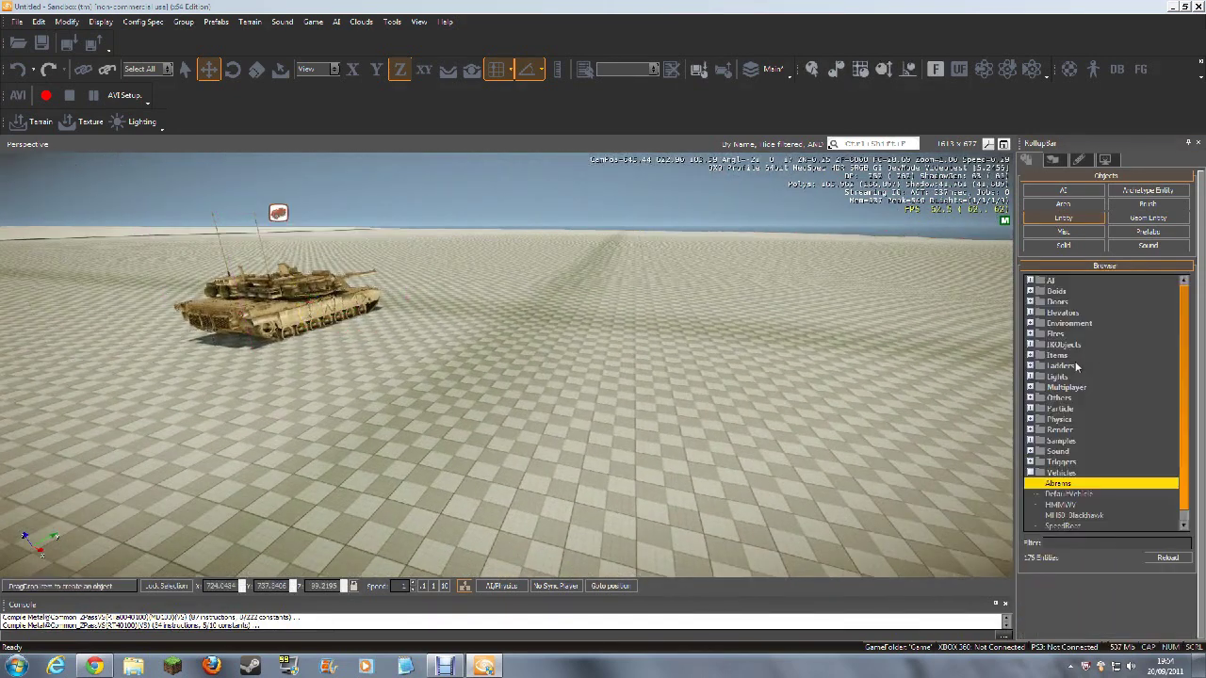
{"action": "left_click", "coordinate": [1083, 516]}
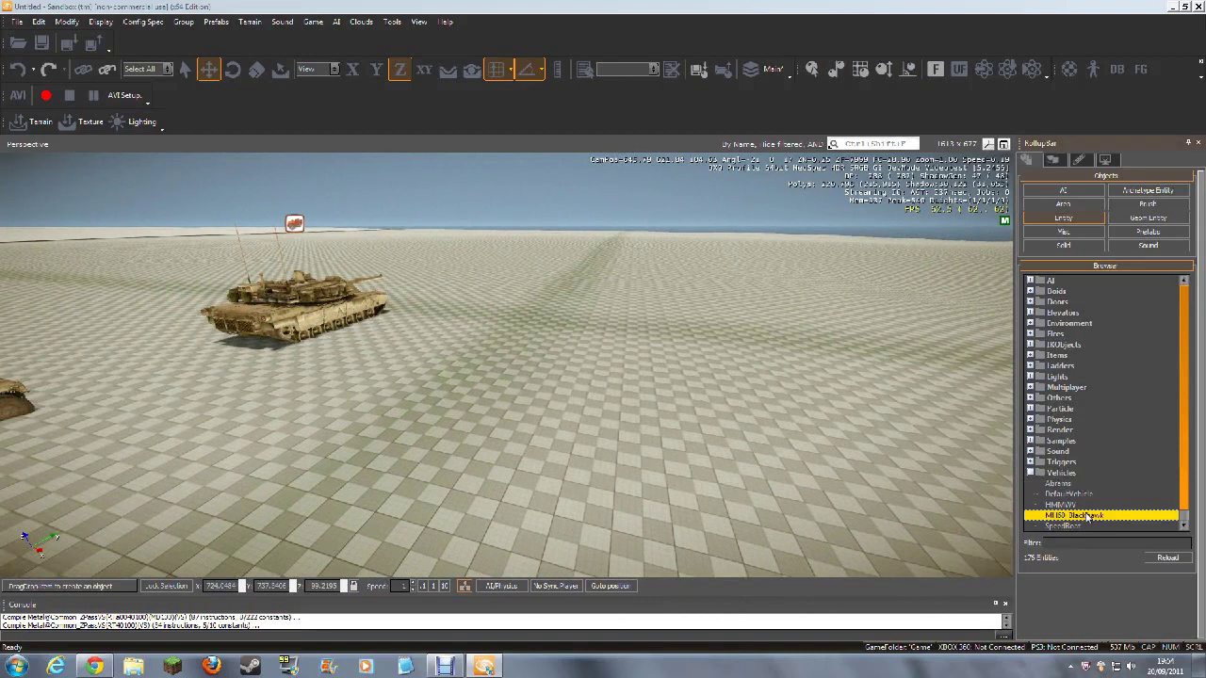
{"action": "left_click_drag", "start_coordinate": [1088, 516], "coordinate": [657, 412]}
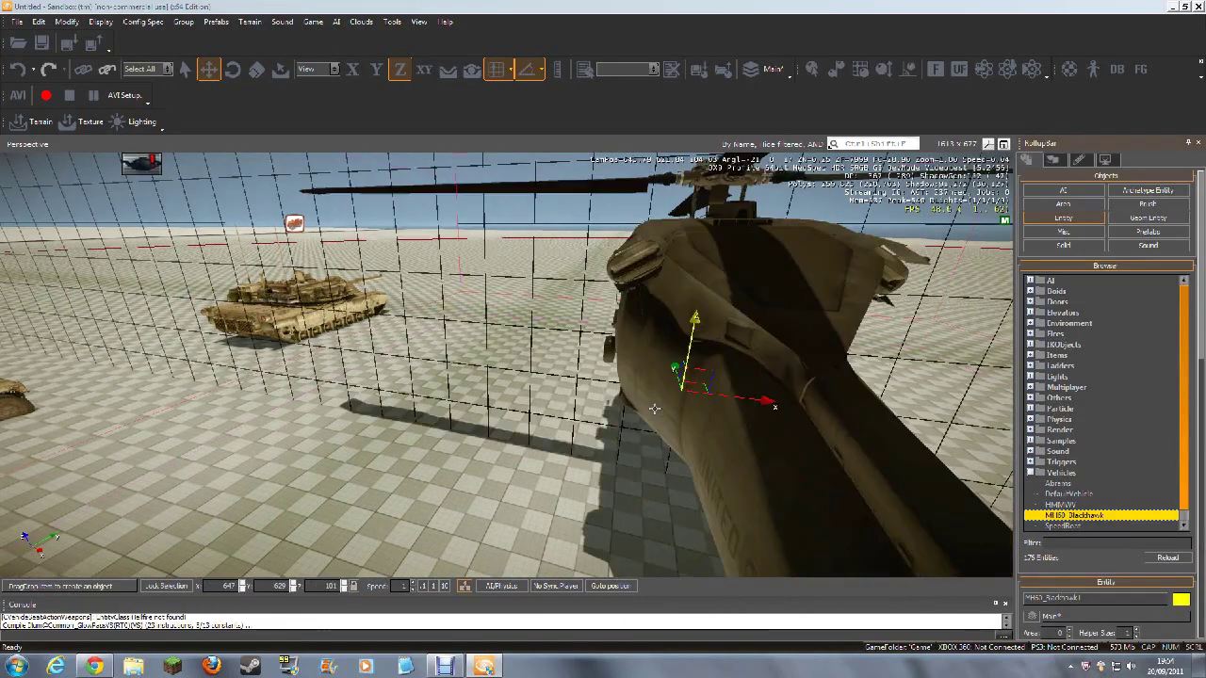
{"action": "left_click_drag", "start_coordinate": [638, 360], "coordinate": [629, 419]}
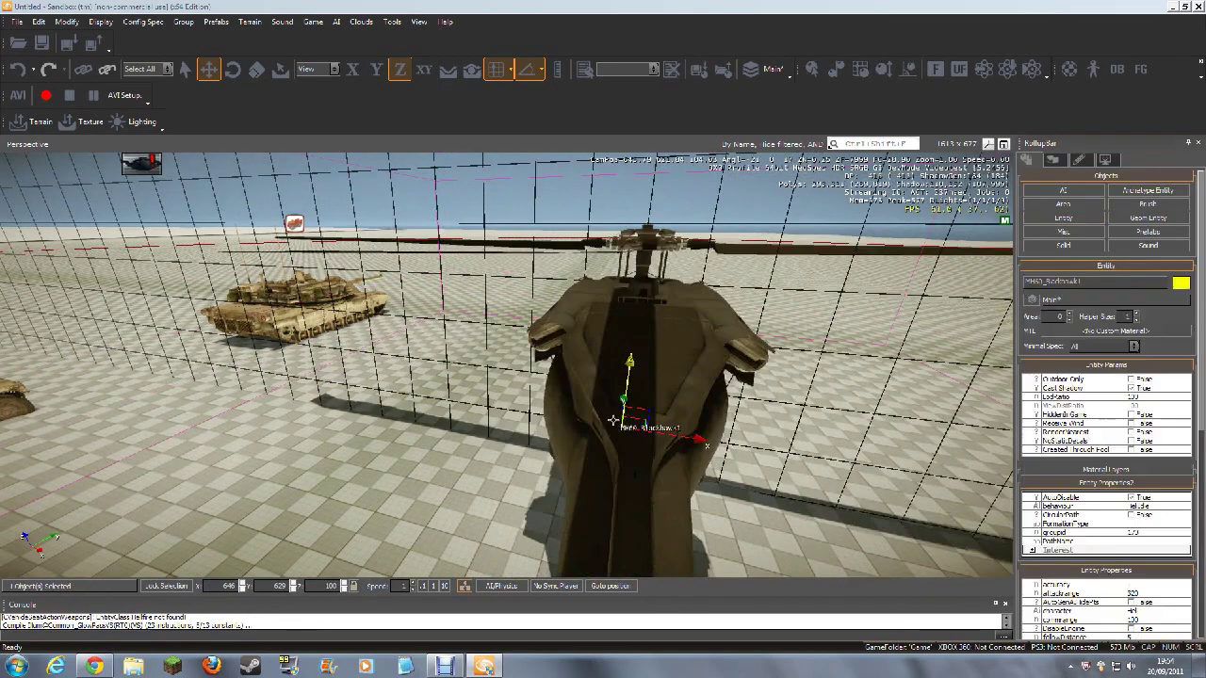
{"action": "key", "text": "d"}
{"action": "right_click_drag", "start_coordinate": [942, 436], "coordinate": [947, 439]}
{"action": "key", "text": "w"}
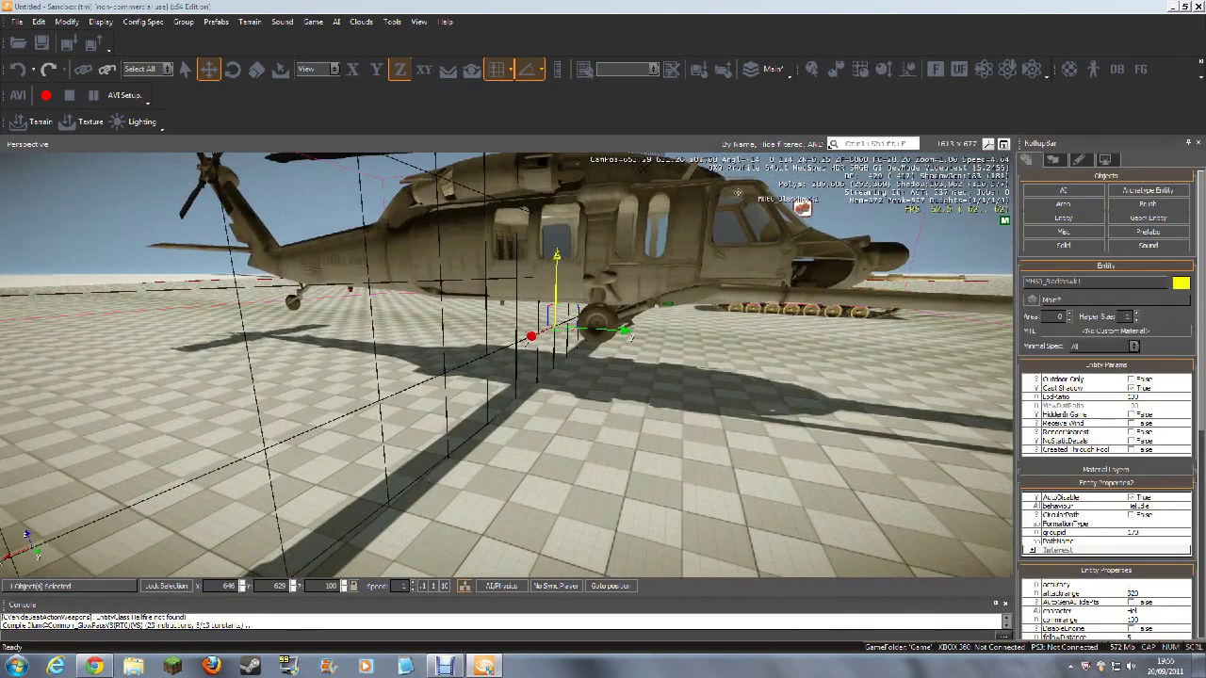
Adjust the MH60_Blackhawk's height downward along the Z axis with the Move tool, and deselect it.
{"action": "left_click", "coordinate": [559, 254]}
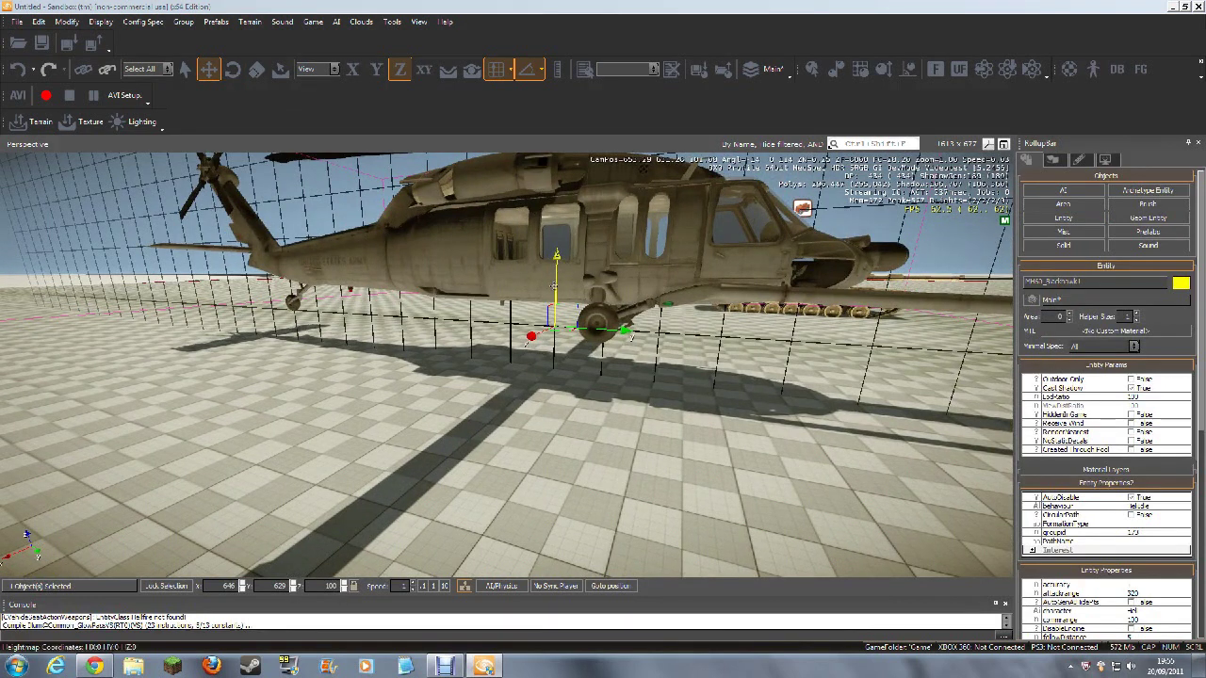
{"action": "left_click_drag", "start_coordinate": [554, 288], "coordinate": [554, 323]}
{"action": "key", "text": "d"}
{"action": "left_click_drag", "start_coordinate": [732, 476], "coordinate": [552, 397]}
{"action": "left_click", "coordinate": [607, 402]}
Switch to game mode and fire test shots with the rifle while walking beside the Blackhawk.
{"action": "right_click_drag", "start_coordinate": [606, 402], "coordinate": [606, 407]}
{"action": "key", "text": "w"}
{"action": "key", "text": "w"}
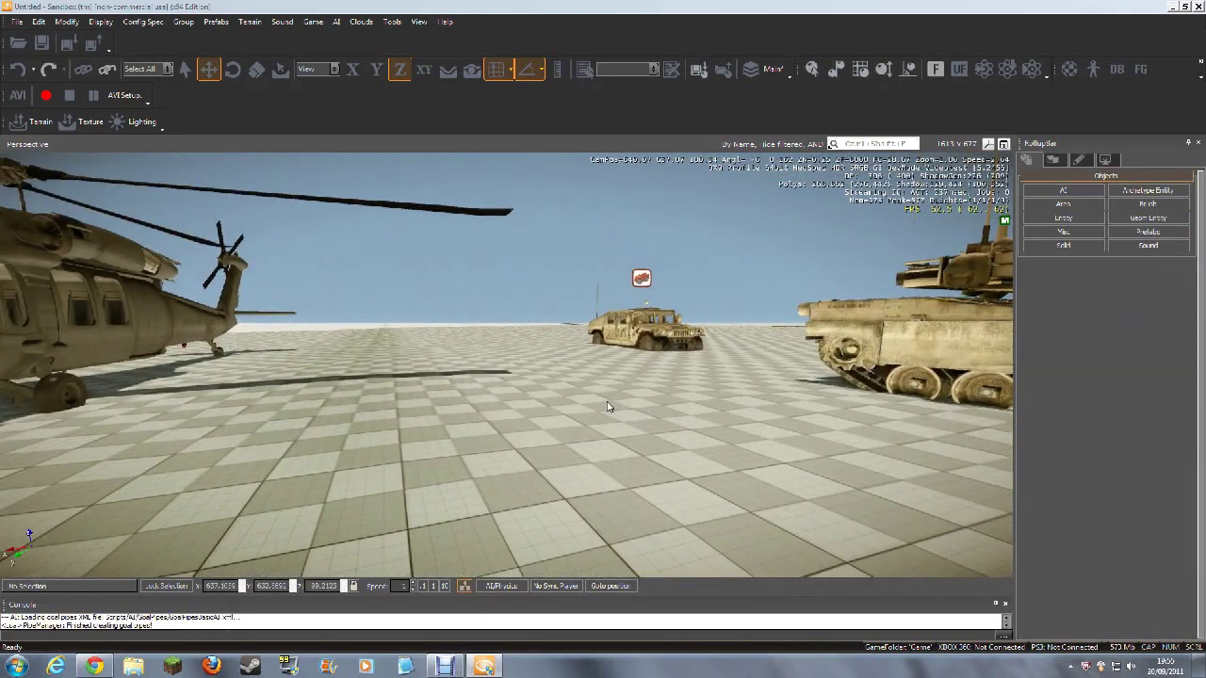
{"action": "key", "text": "ctrl+g"}
{"action": "key", "text": "w"}
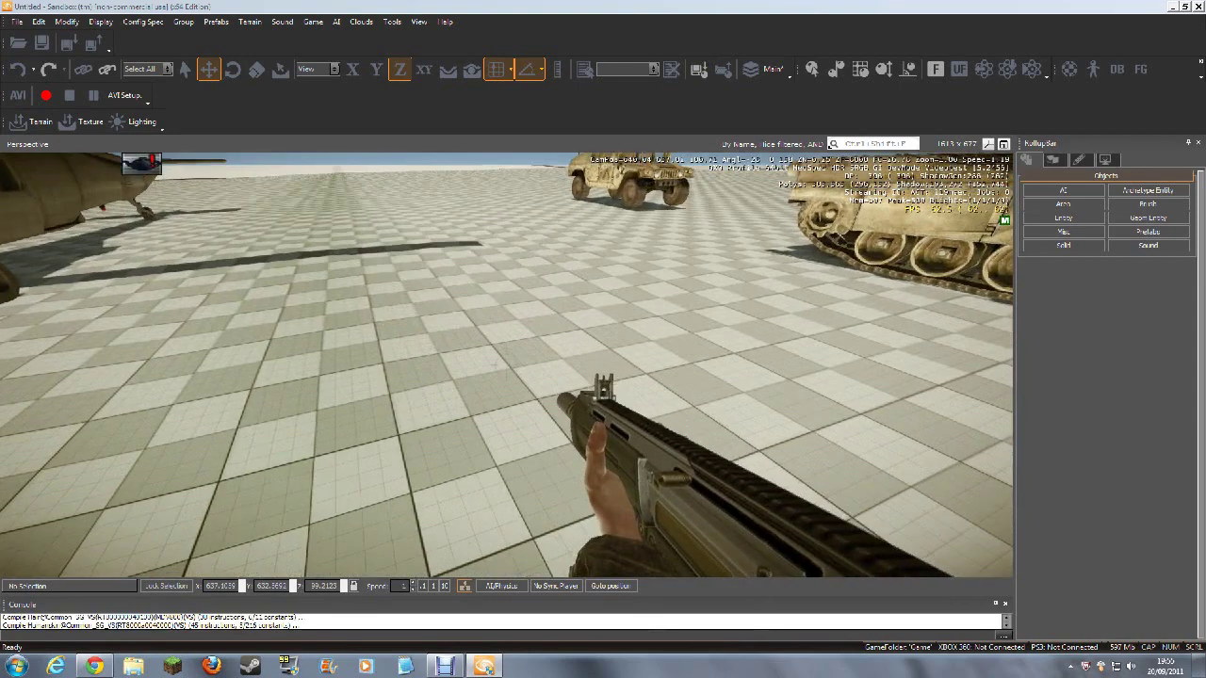
{"action": "key", "text": "w"}
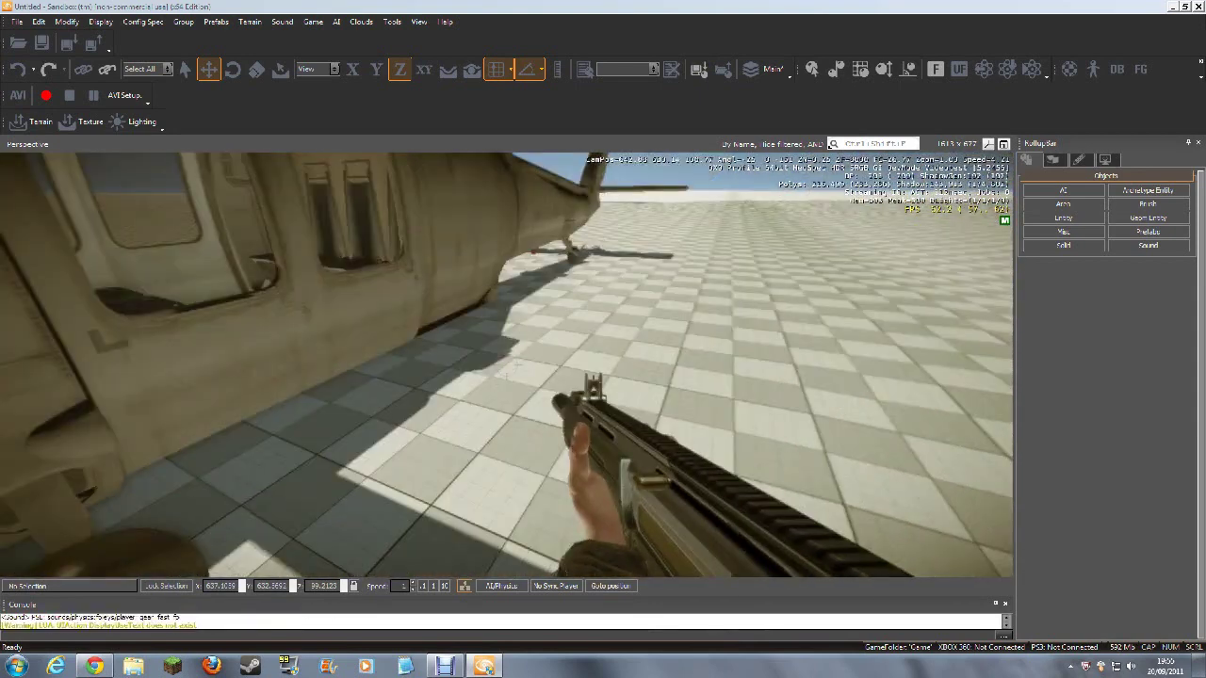
{"action": "left_click", "coordinate": [506, 364]}
{"action": "left_click", "coordinate": [506, 365]}
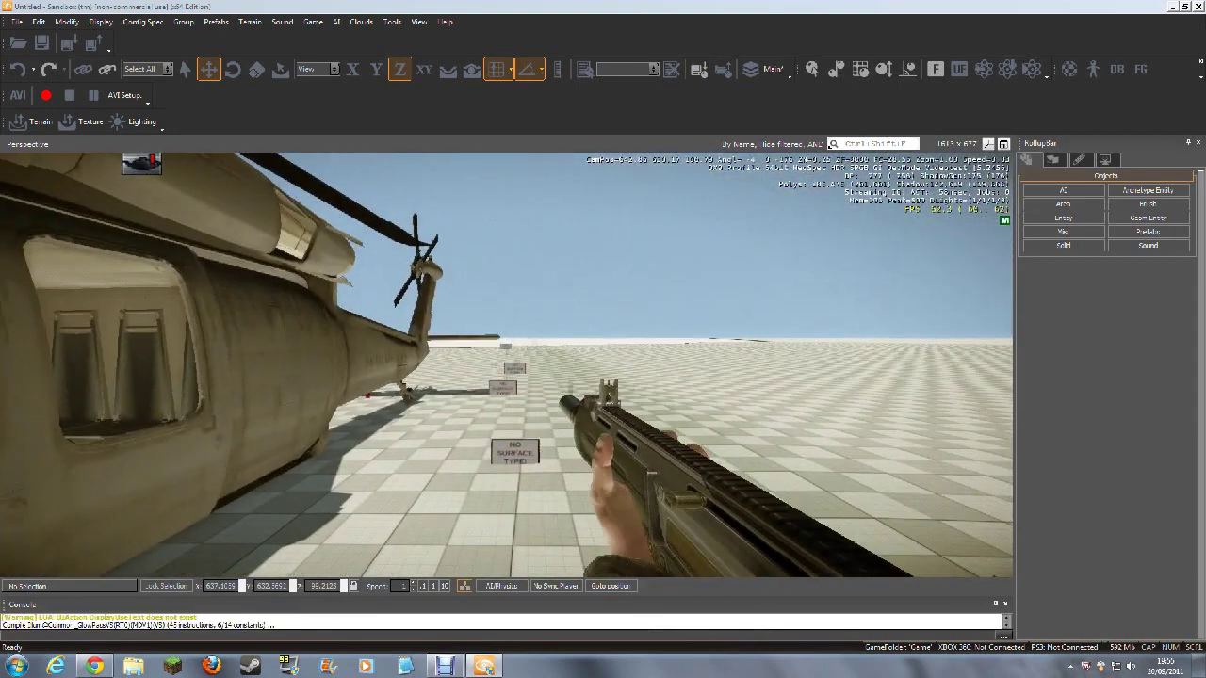
{"action": "key", "text": "w"}
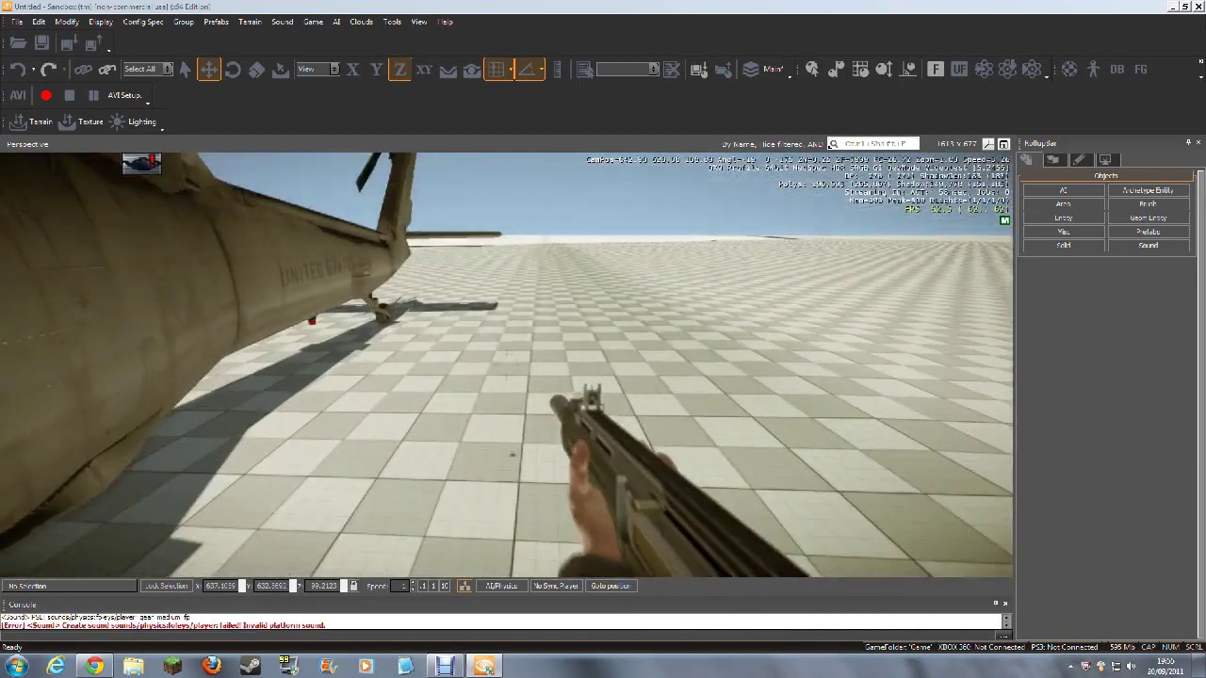
{"action": "left_click", "coordinate": [506, 365]}
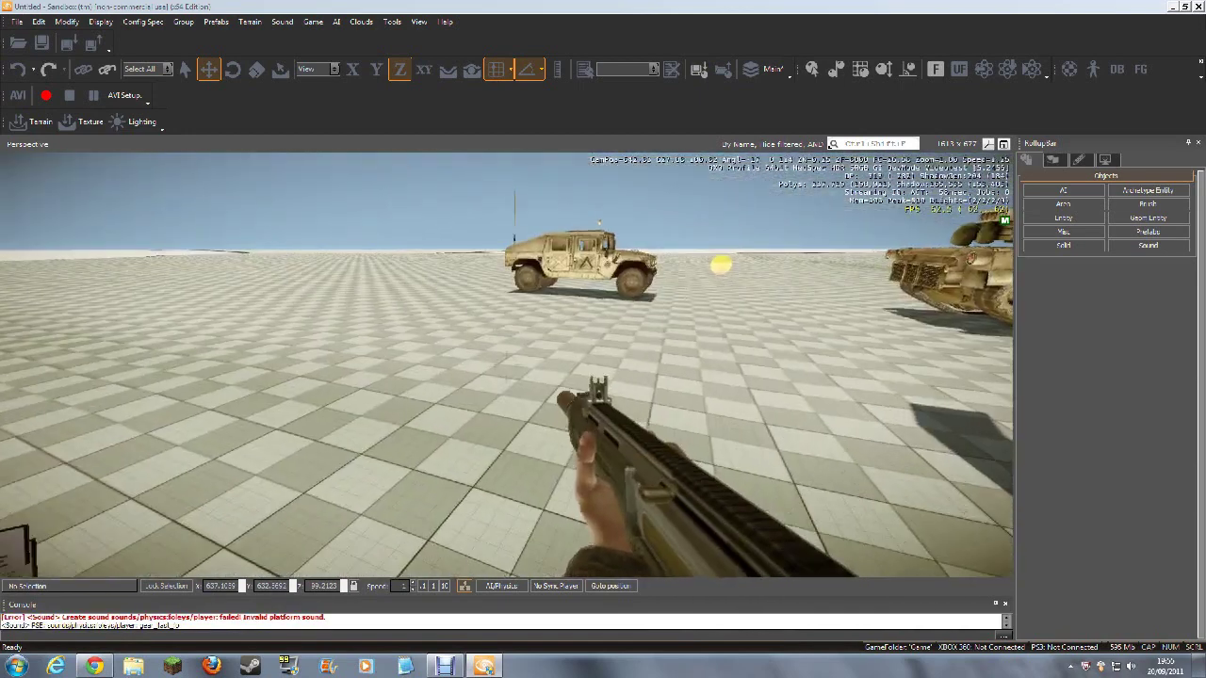
Walk past the HMMWV to the yellow sphere on the terrain, and test getting in and out of it.
{"action": "key", "text": "w"}
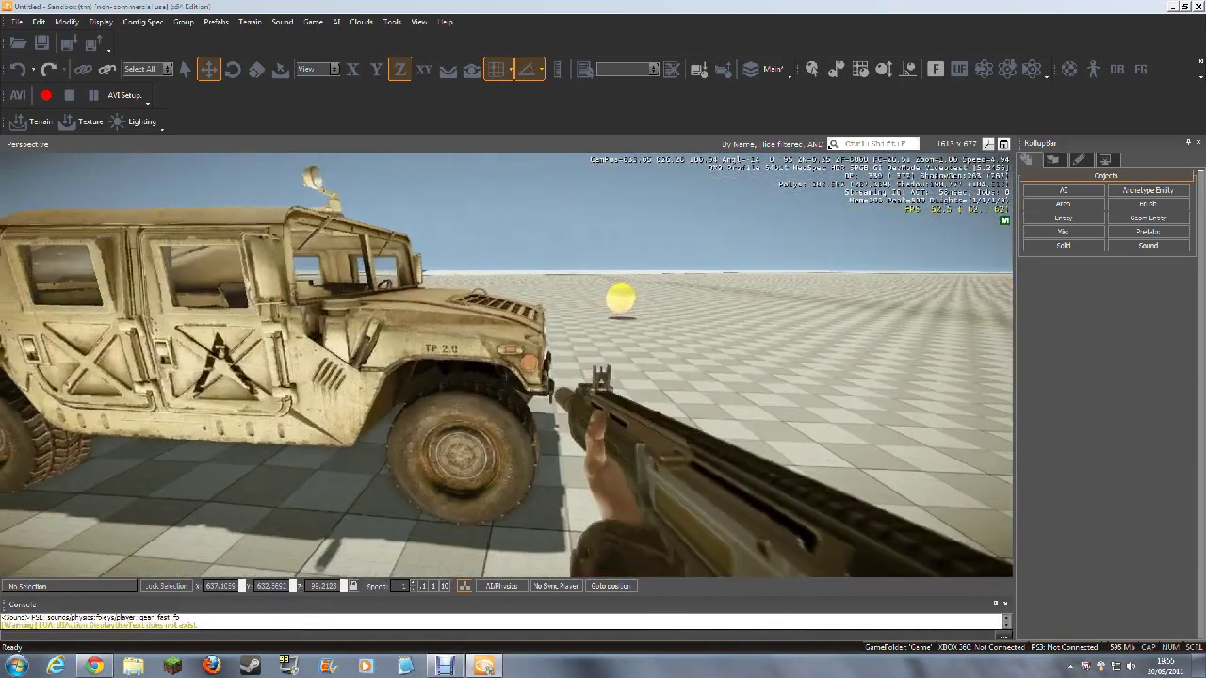
{"action": "key", "text": "w"}
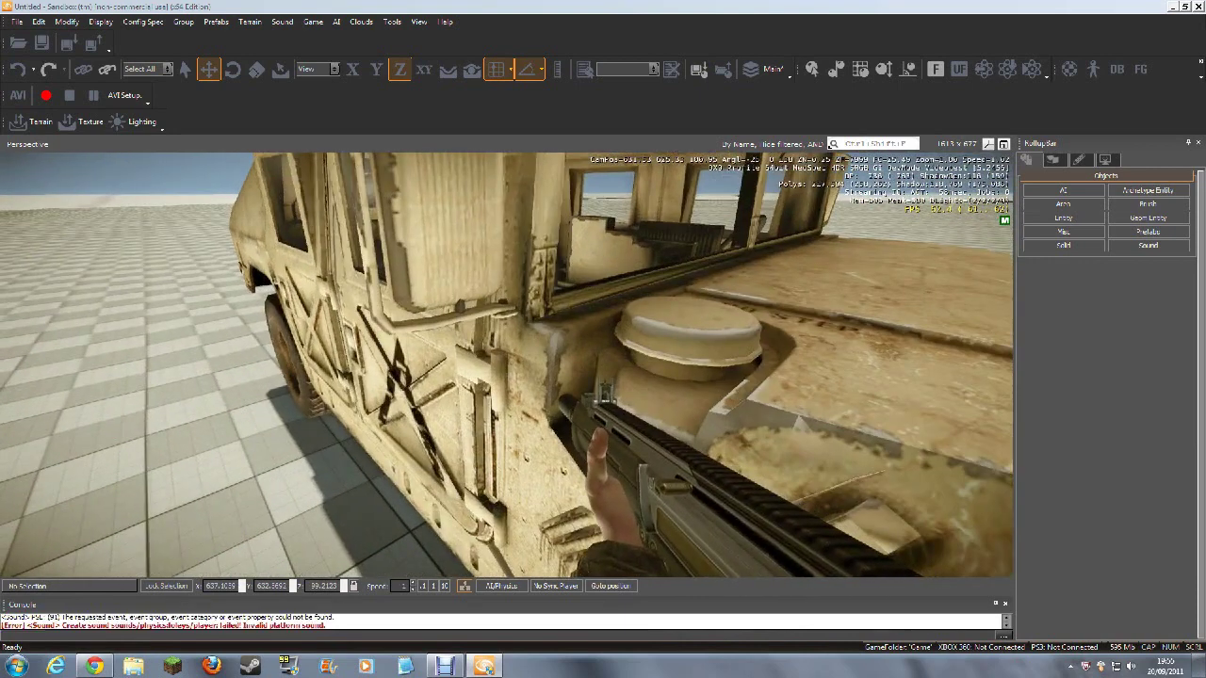
{"action": "key", "text": "w"}
{"action": "key", "text": "w"}
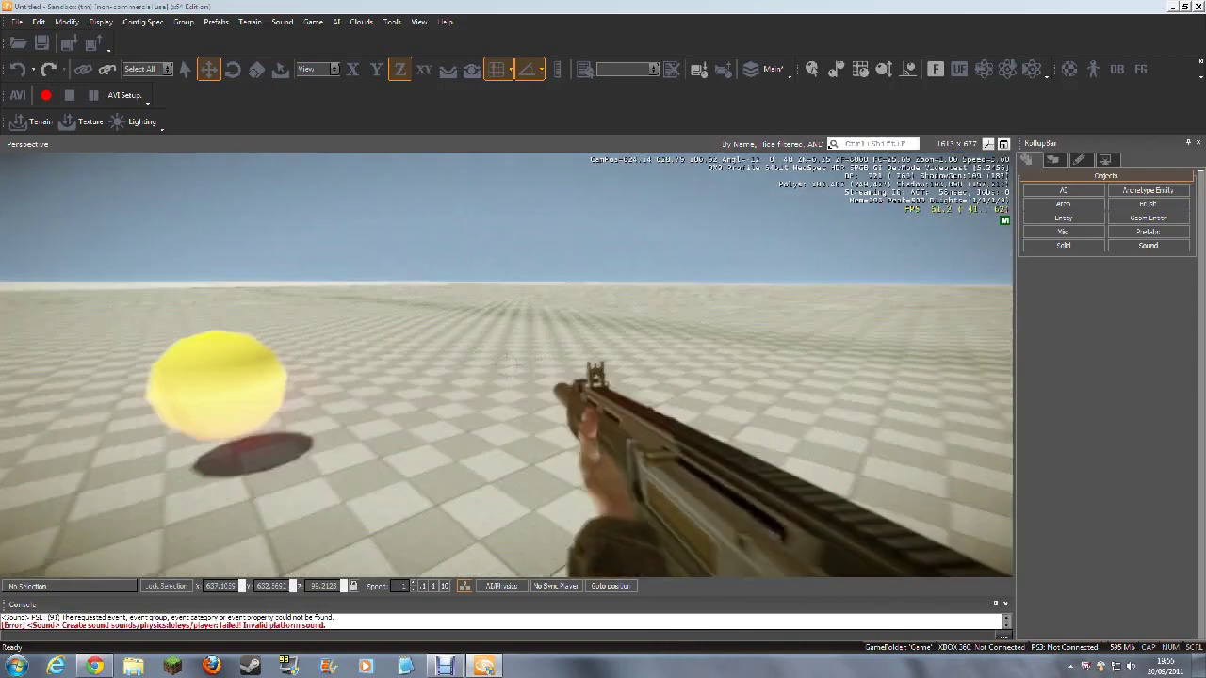
{"action": "key", "text": "w"}
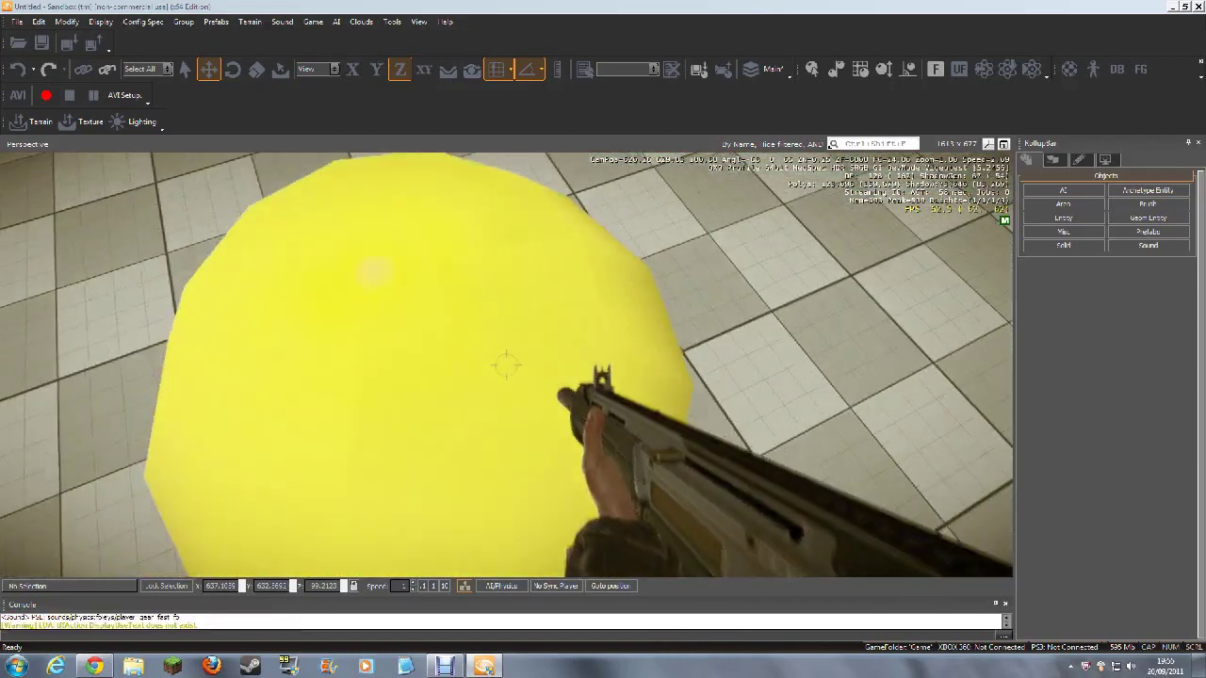
{"action": "key", "text": "f"}
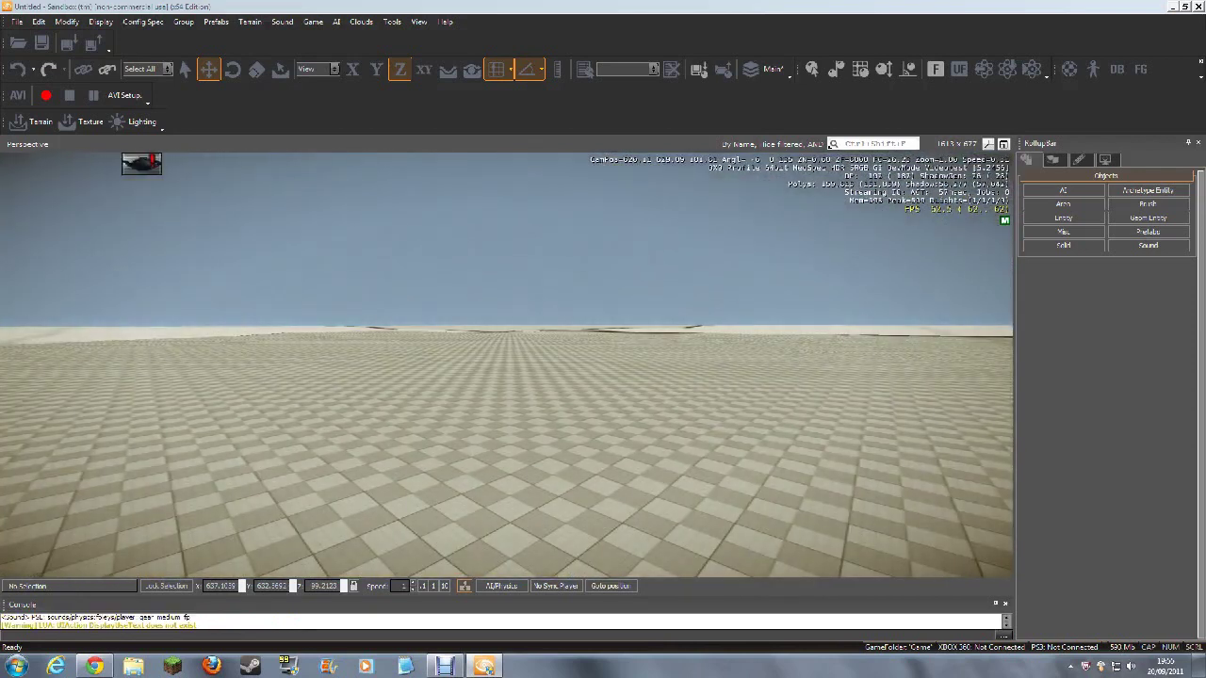
{"action": "key", "text": "f"}
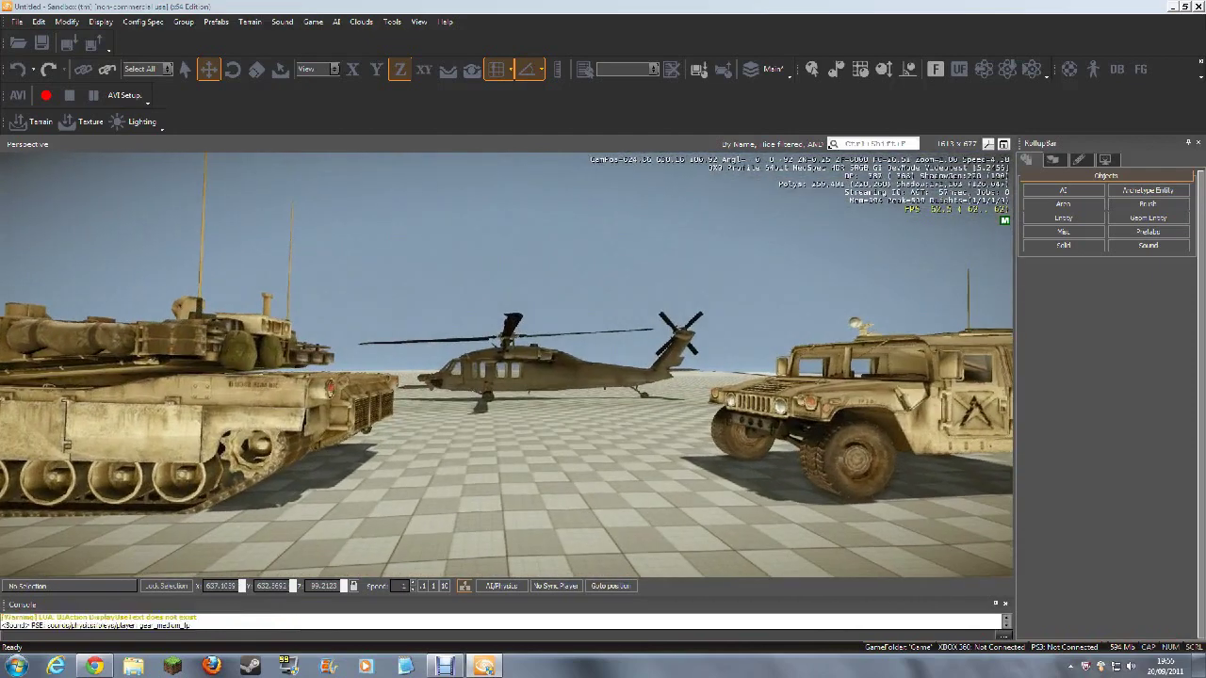
Give the player the extra weapons and board the HMMWV.
{"action": "key", "text": "w"}
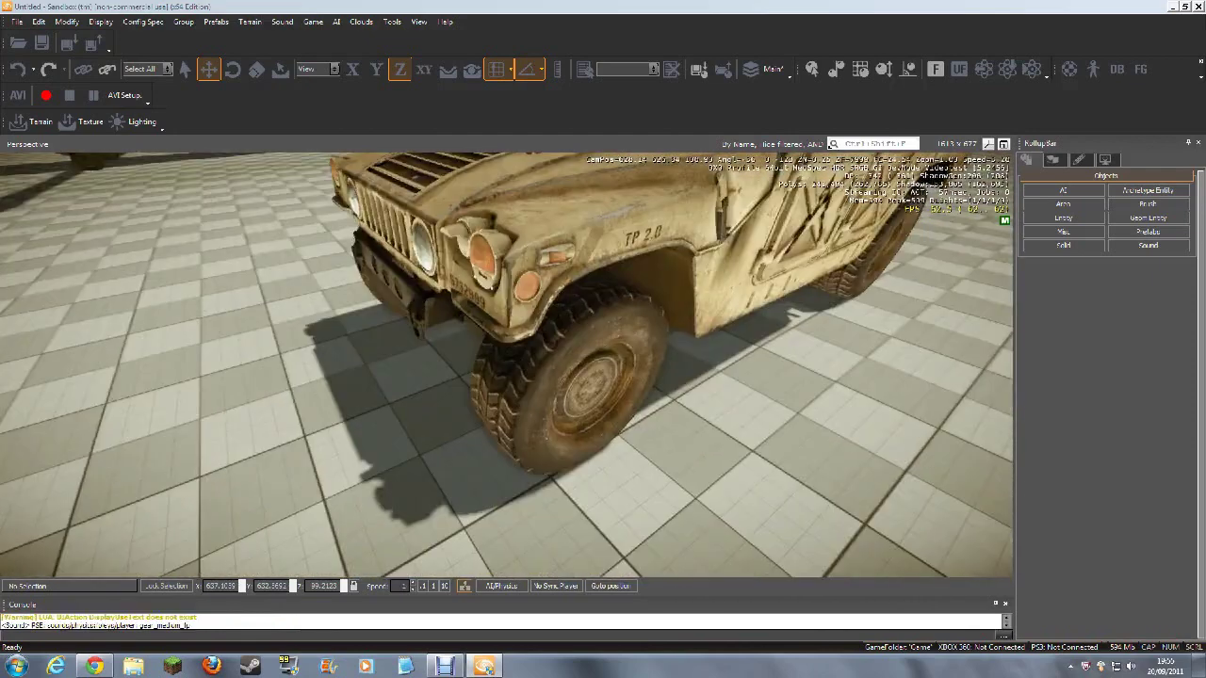
{"action": "key", "text": "p"}
{"action": "key", "text": "d"}
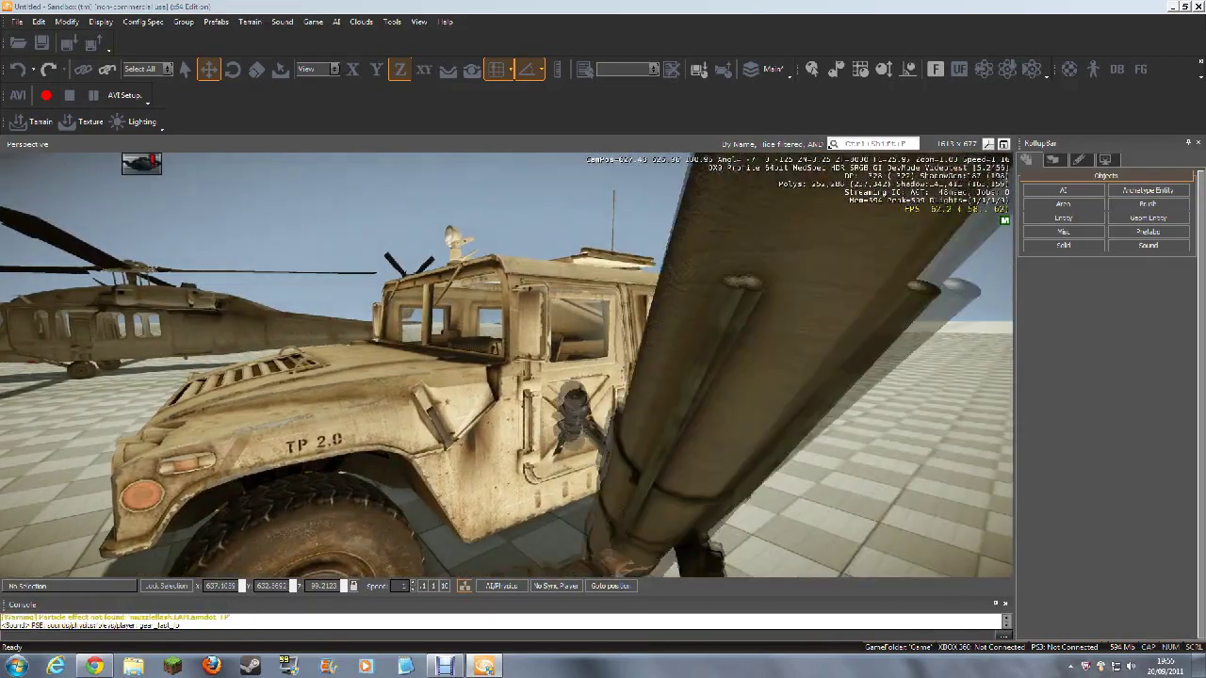
{"action": "key", "text": "w"}
{"action": "key", "text": "f"}
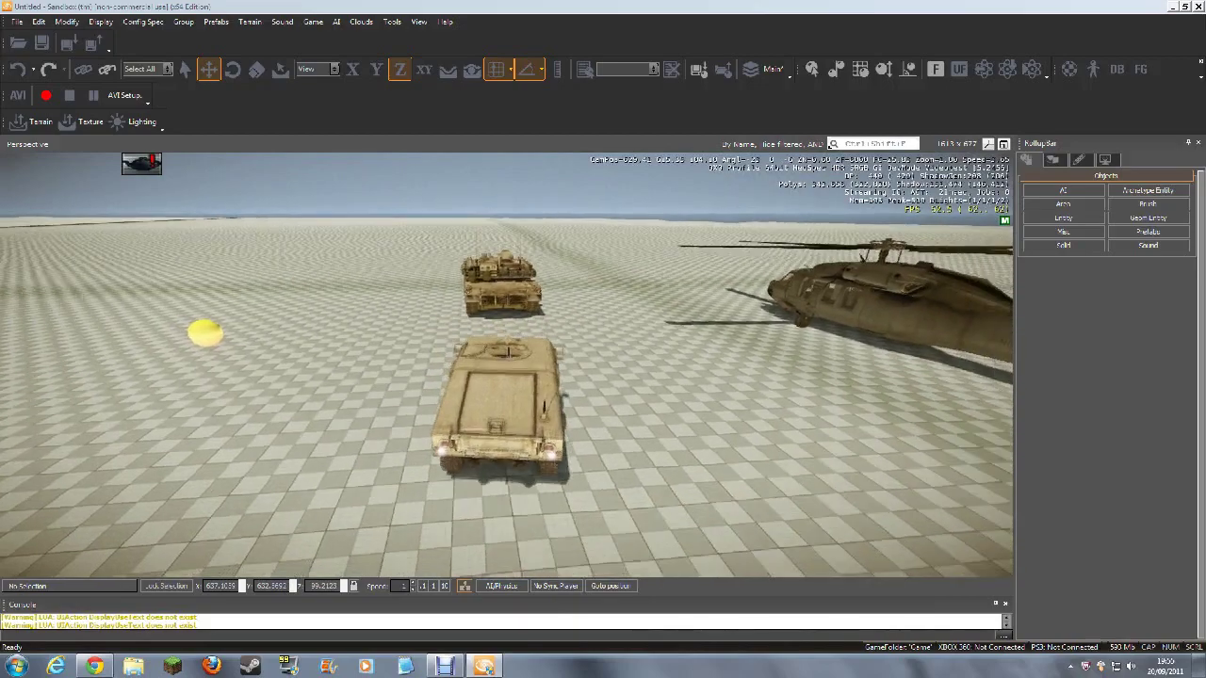
Test-drive the HMMWV across the terrain in a wide loop, and get out near the yellow sphere.
{"action": "key", "text": "s"}
{"action": "key", "text": "a"}
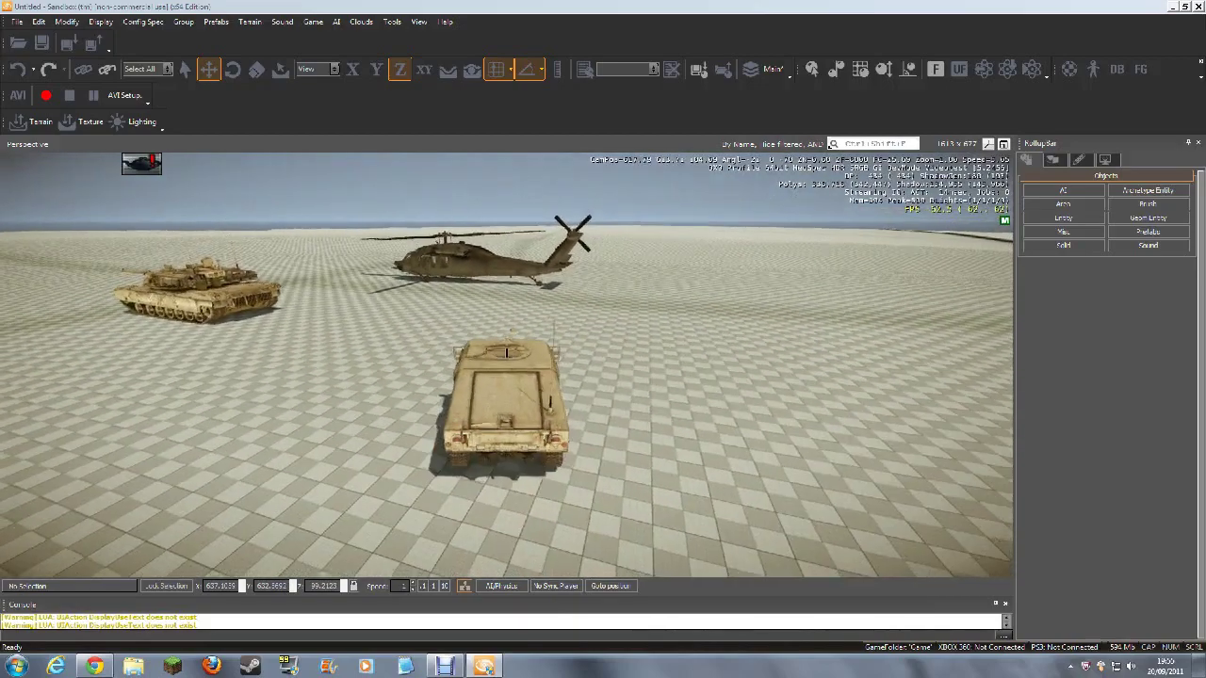
{"action": "key", "text": "w"}
{"action": "key", "text": "d"}
{"action": "key", "text": "a"}
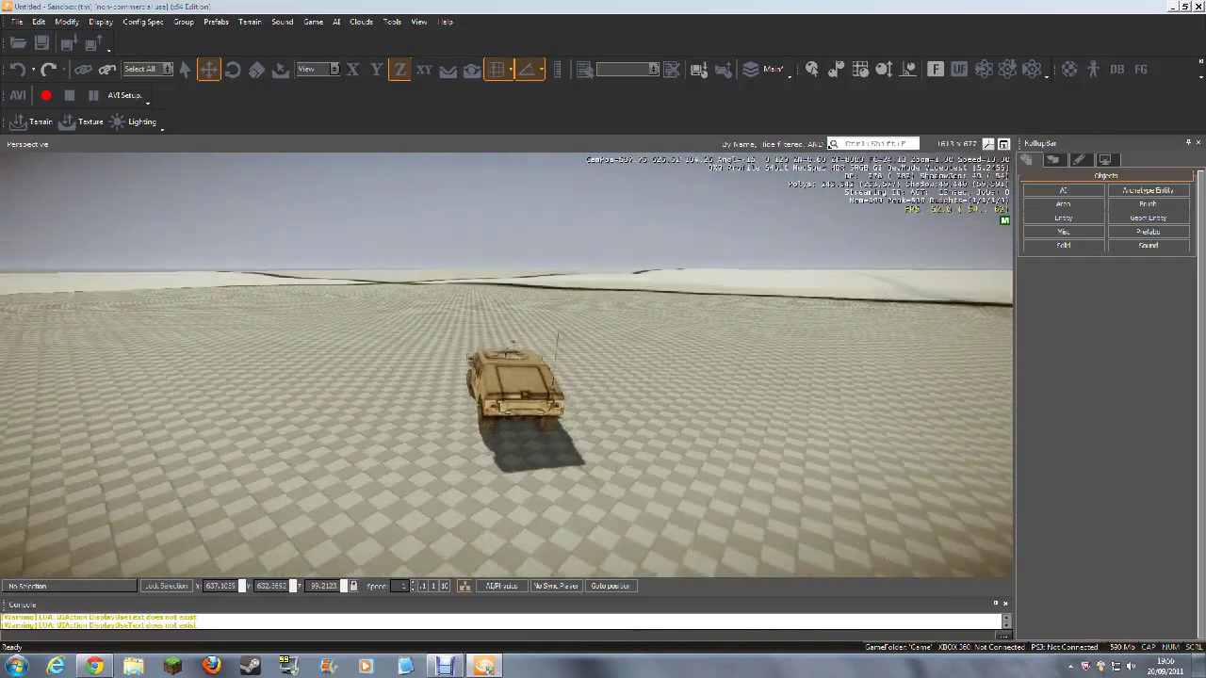
{"action": "key", "text": "a"}
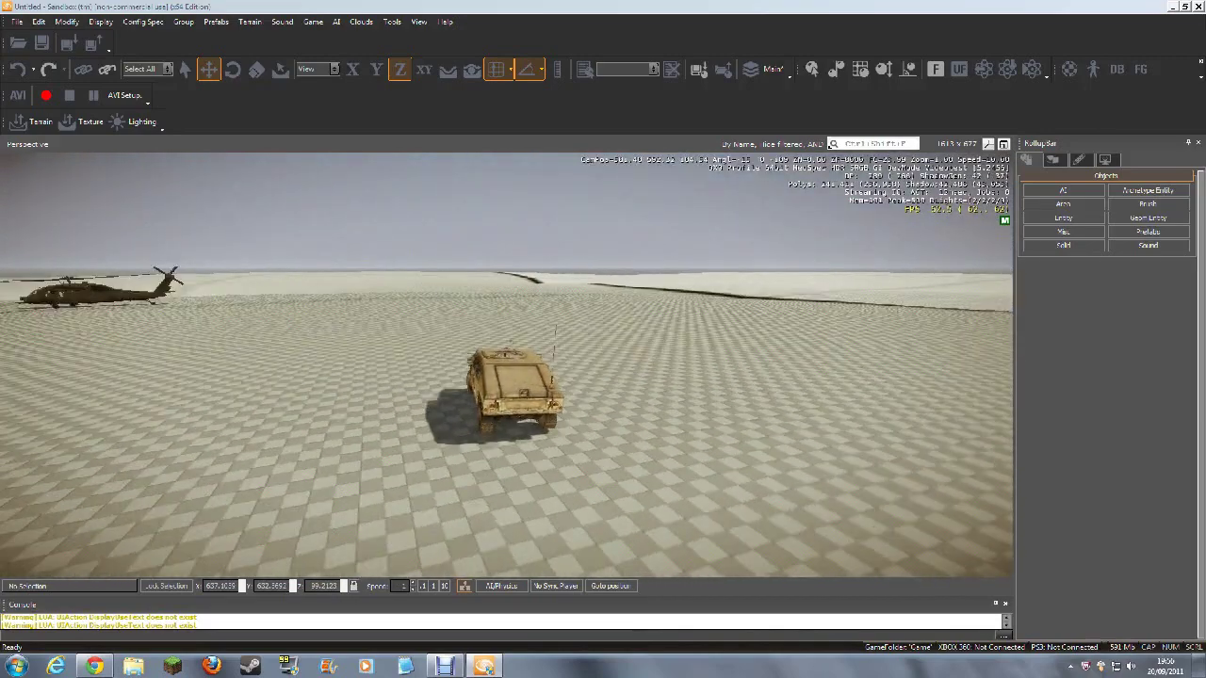
{"action": "key", "text": "a"}
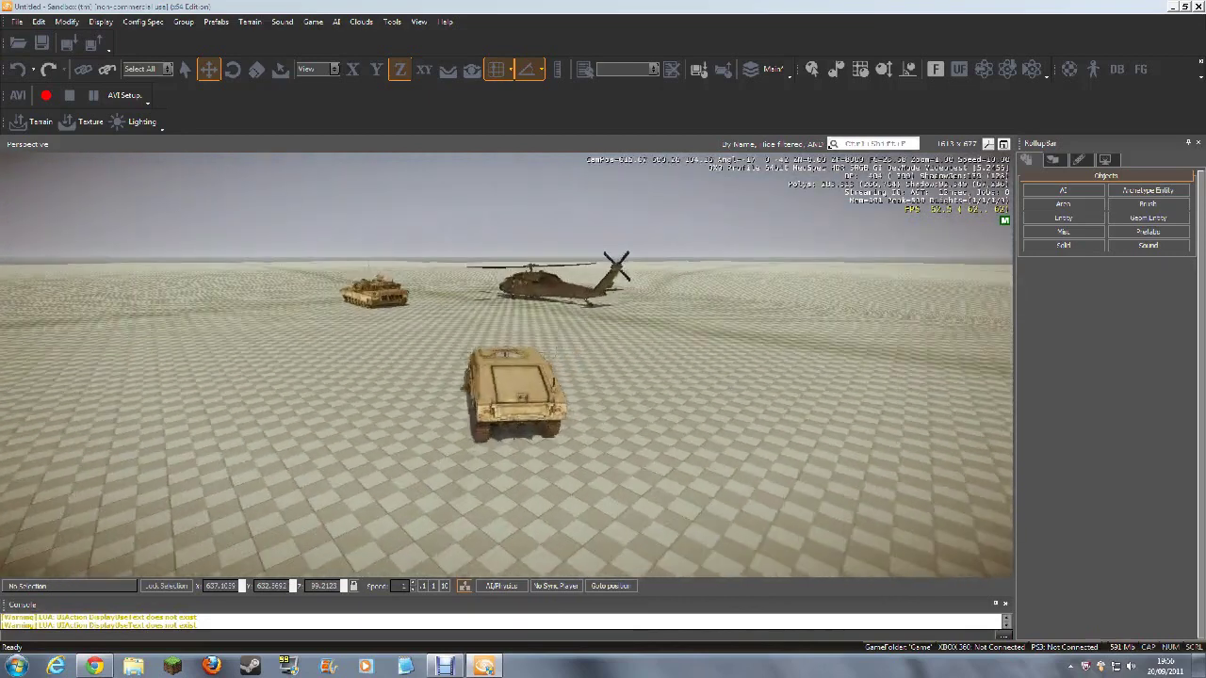
{"action": "key", "text": "s"}
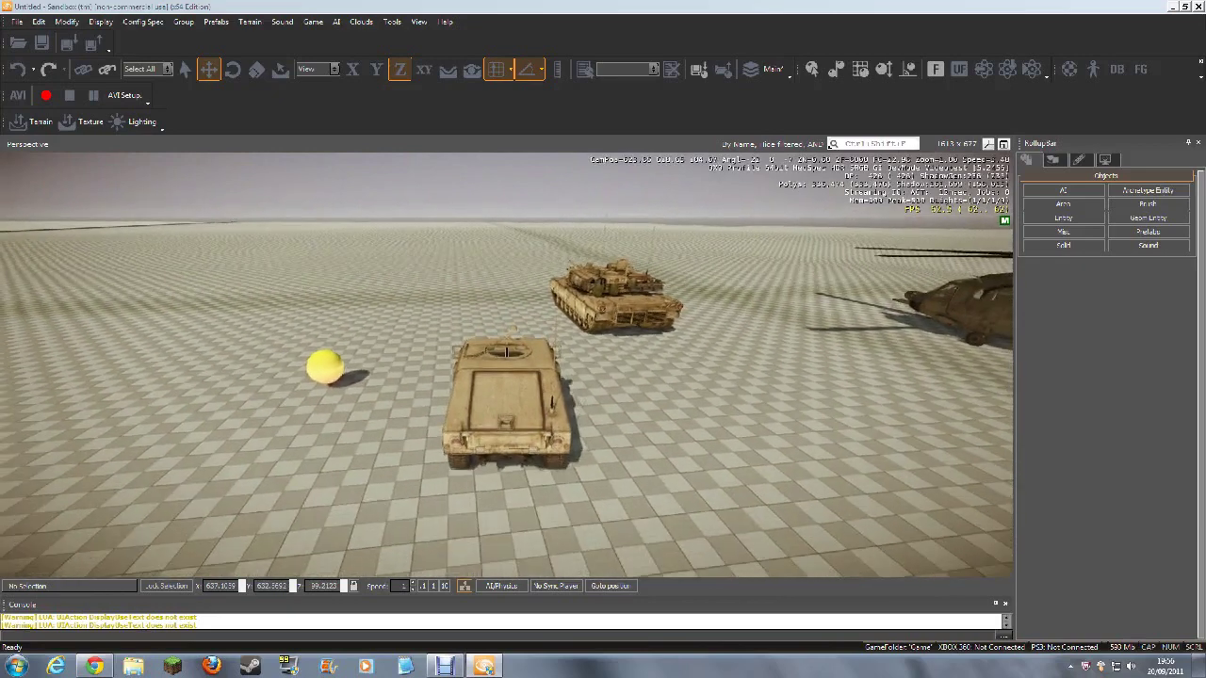
{"action": "key", "text": "f"}
Board the Blackhawk and test-fly it over the terrain, and get out after coming down.
{"action": "key", "text": "w"}
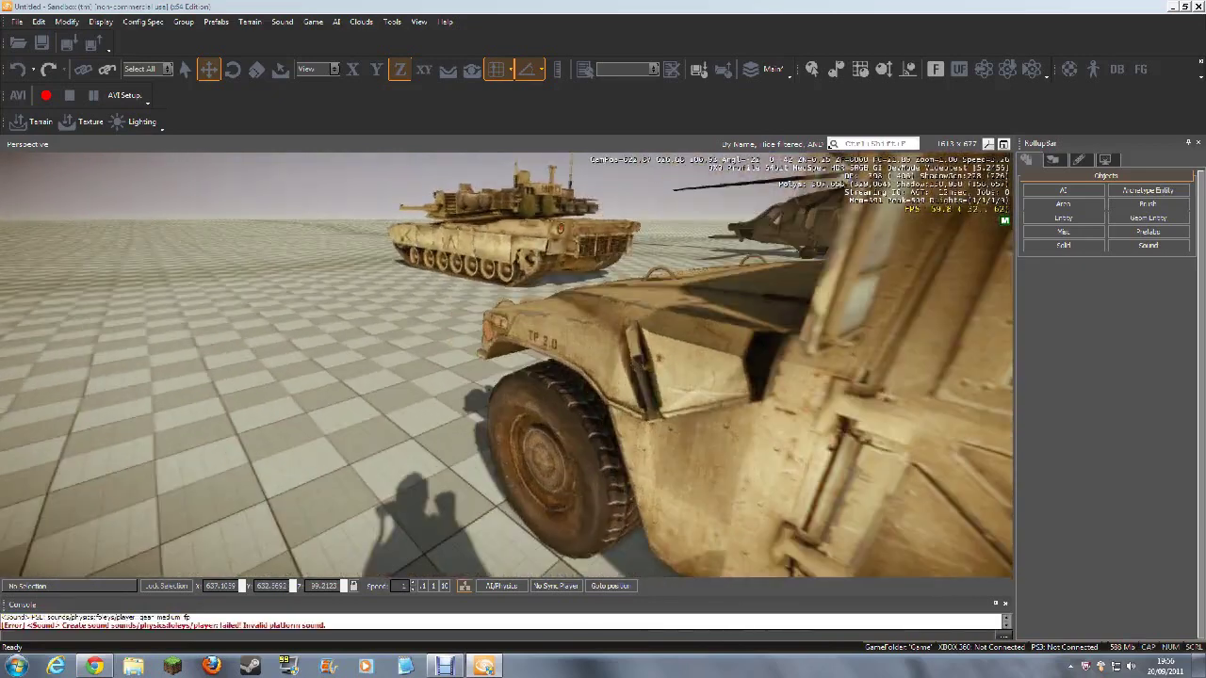
{"action": "key", "text": "w"}
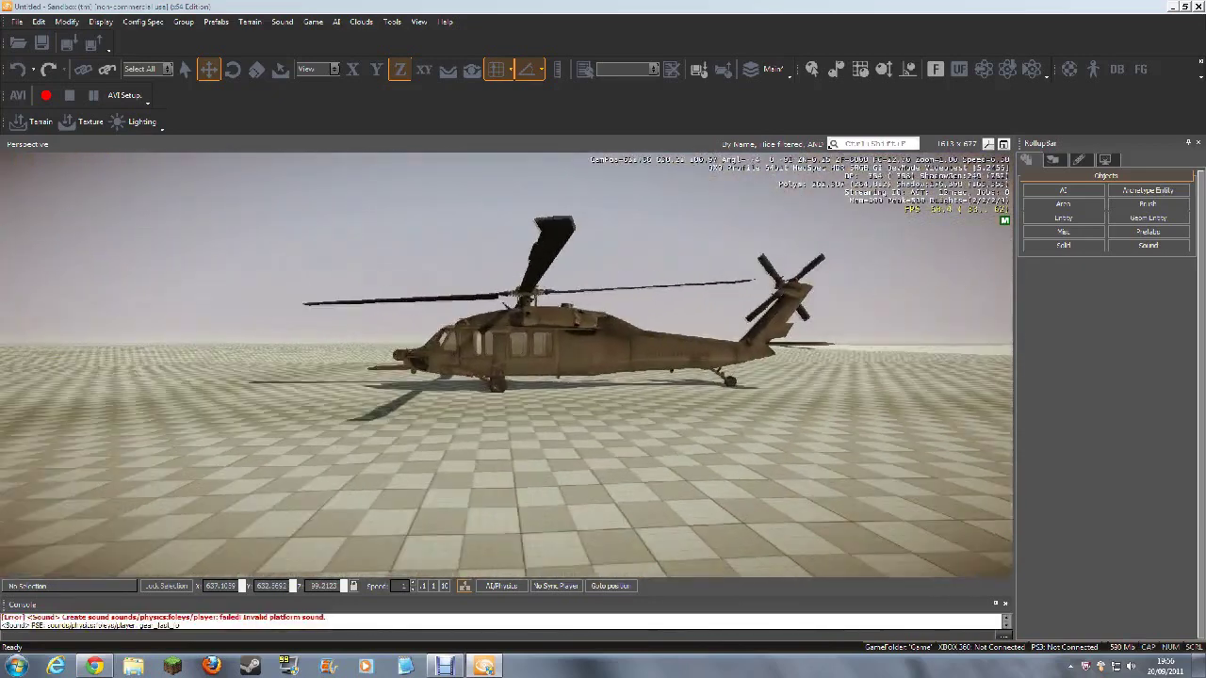
{"action": "key", "text": "w"}
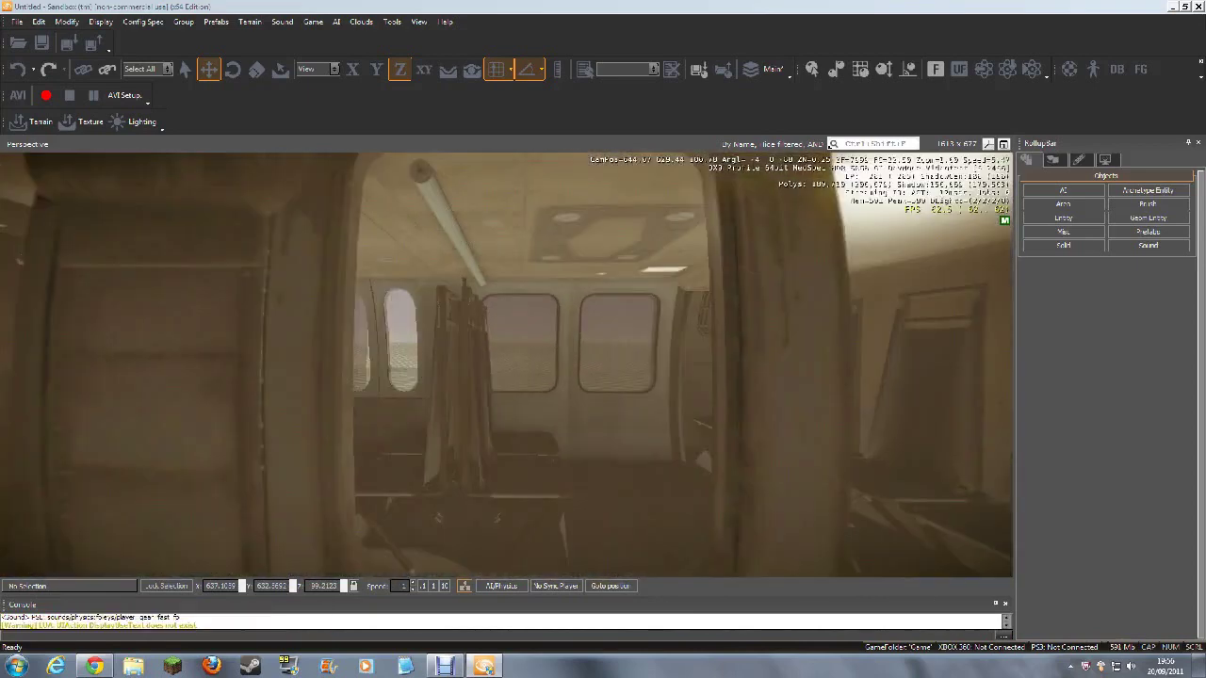
{"action": "key", "text": "f"}
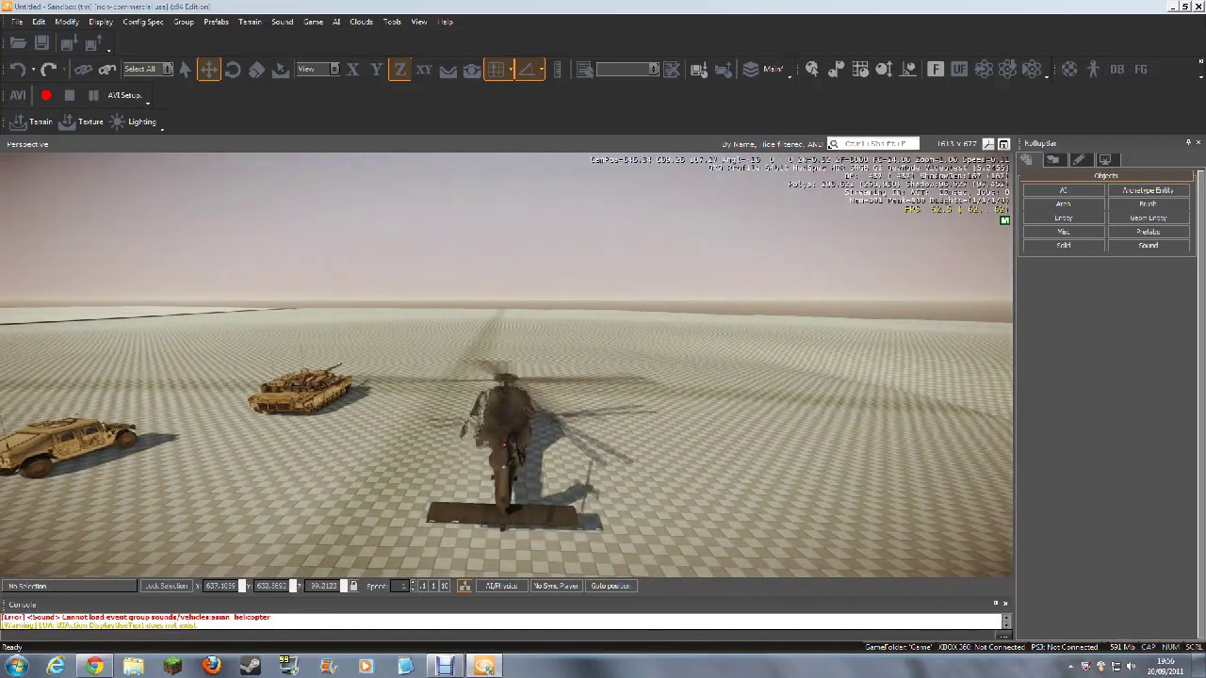
{"action": "key", "text": "w"}
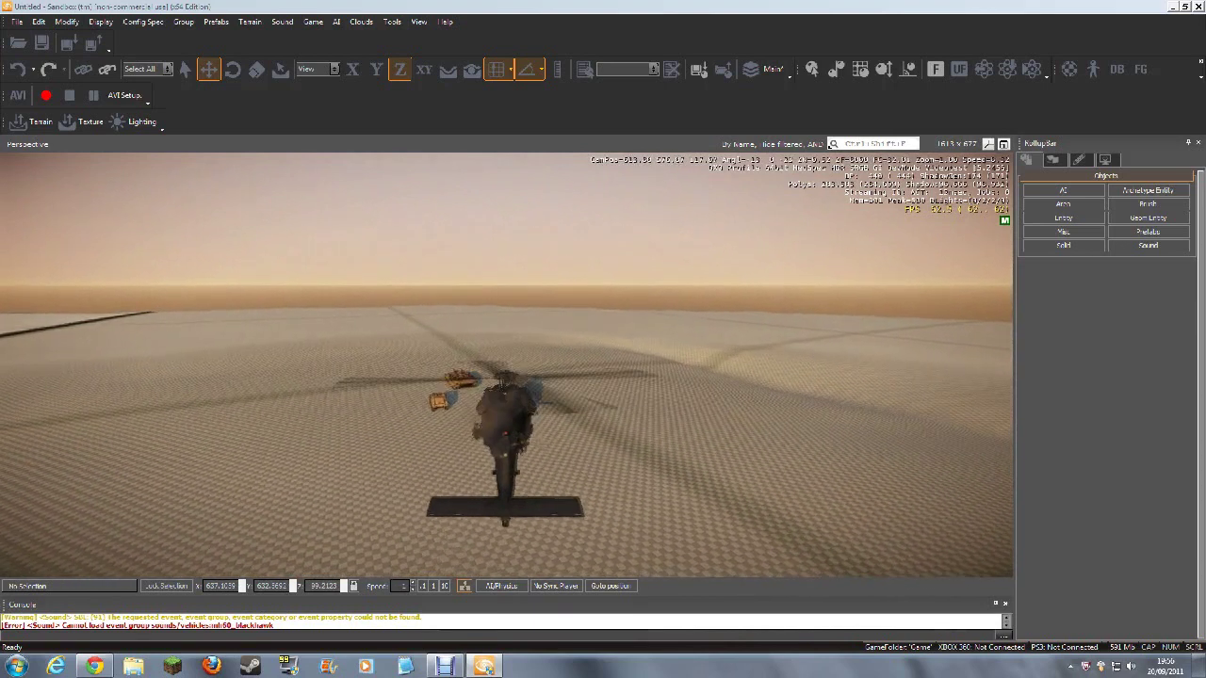
{"action": "key", "text": "f"}
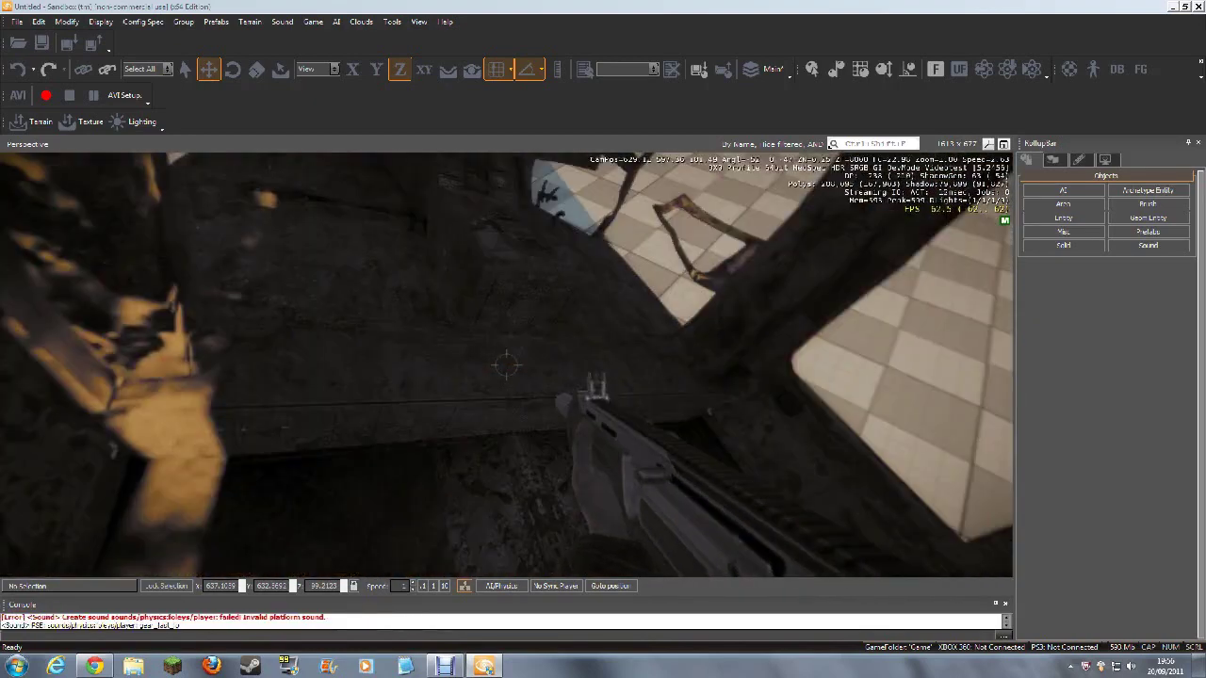
Examine the Blackhawk wreck and its scattered parts from inside and outside.
{"action": "key", "text": "w"}
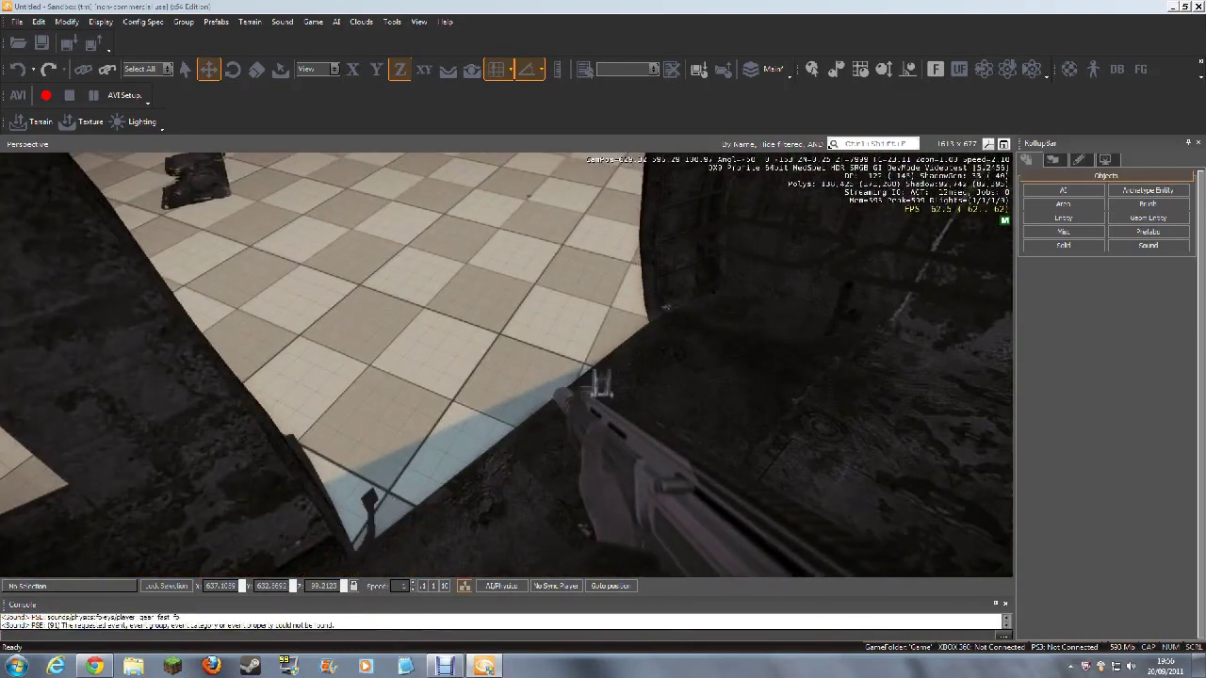
{"action": "key", "text": "w"}
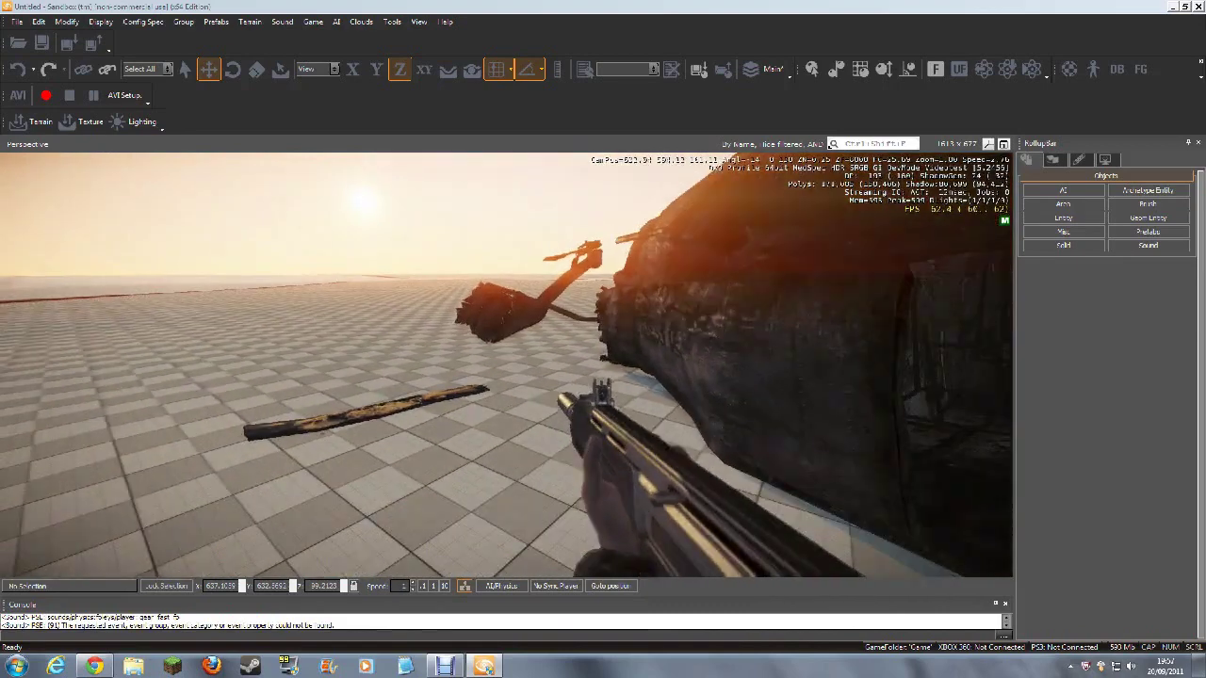
{"action": "key", "text": "a"}
{"action": "key", "text": "w"}
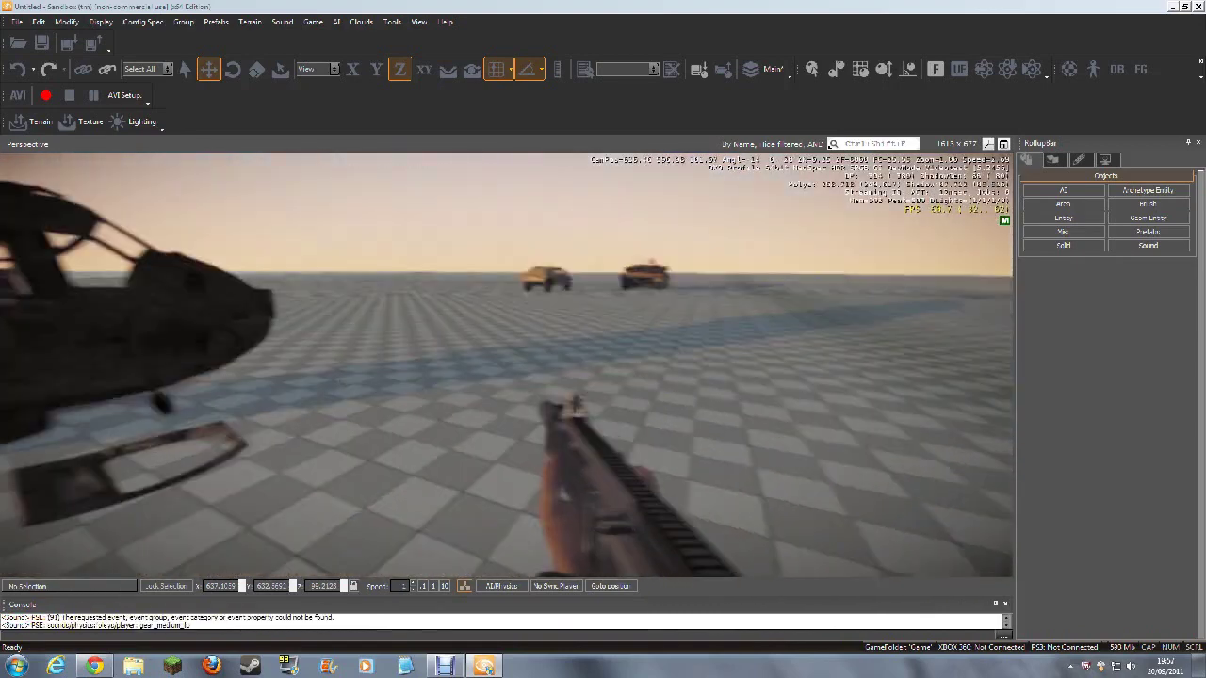
Run across the terrain to the Abrams tank, and board it to test-fire its gun.
{"action": "key", "text": "shift+w"}
{"action": "key", "text": "shift+w"}
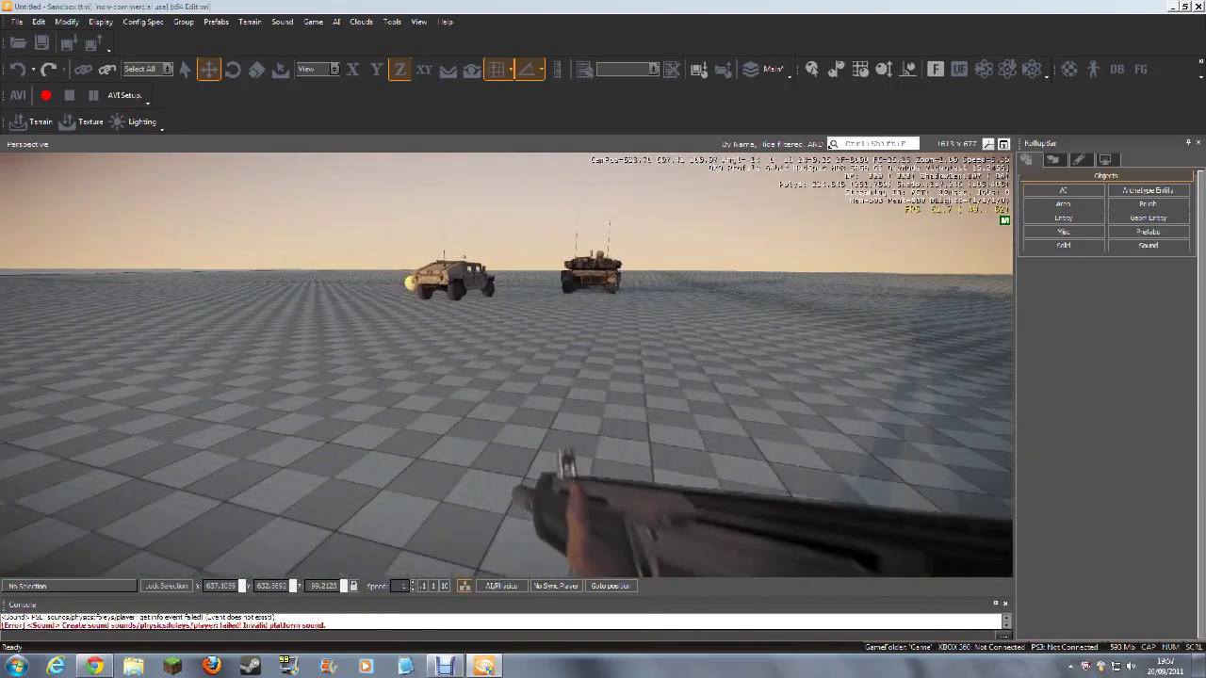
{"action": "key", "text": "shift+w"}
{"action": "key", "text": "shift+w"}
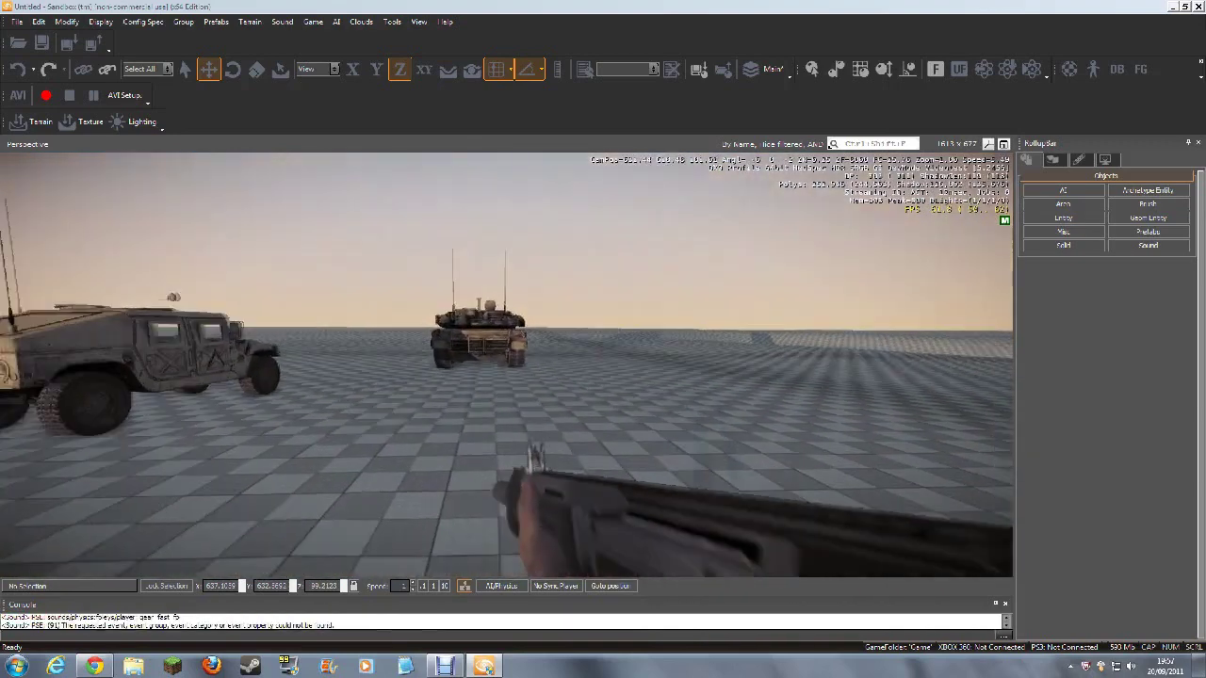
{"action": "key", "text": "shift+w"}
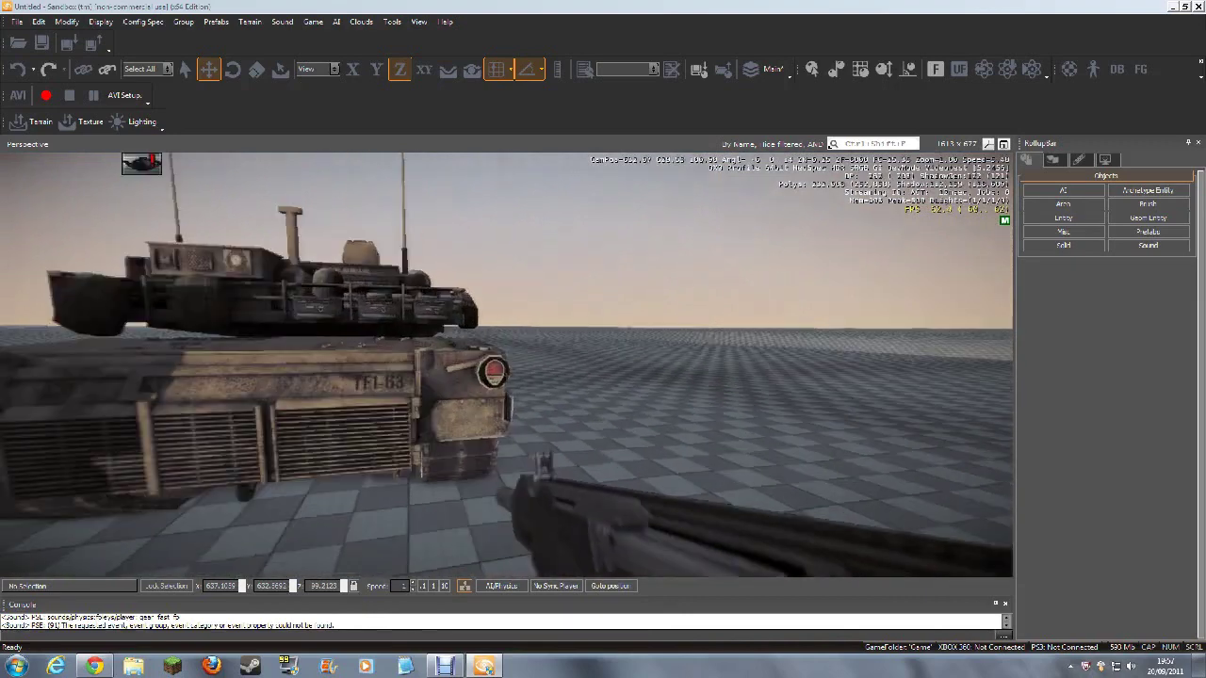
{"action": "key", "text": "shift+w"}
{"action": "key", "text": "f"}
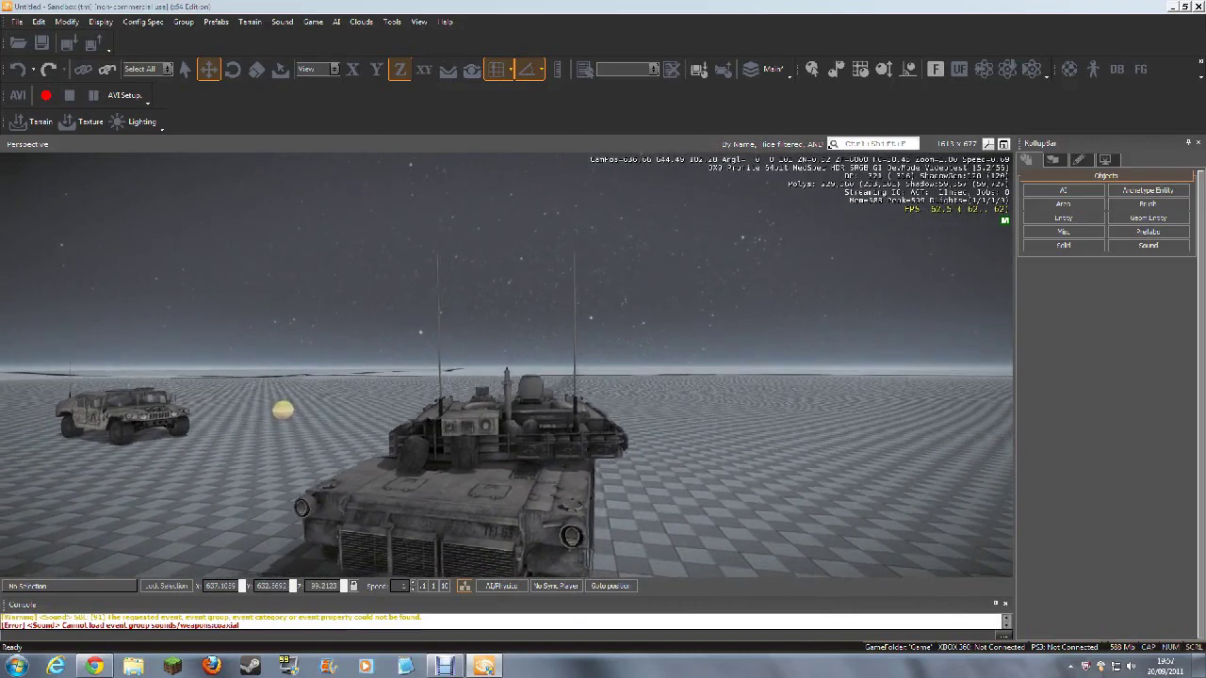
{"action": "left_click", "coordinate": [507, 366]}
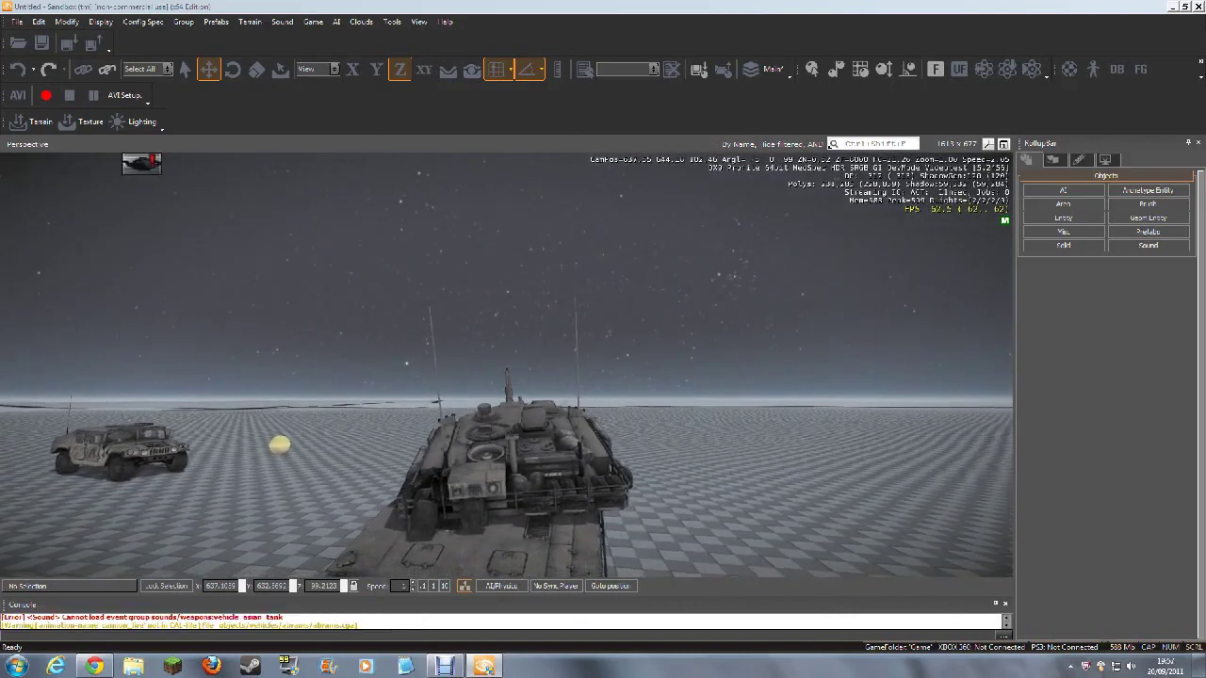
Drive the Abrams around toward the parked HMMWV and fire the tank's main gun at it.
{"action": "key", "text": "w"}
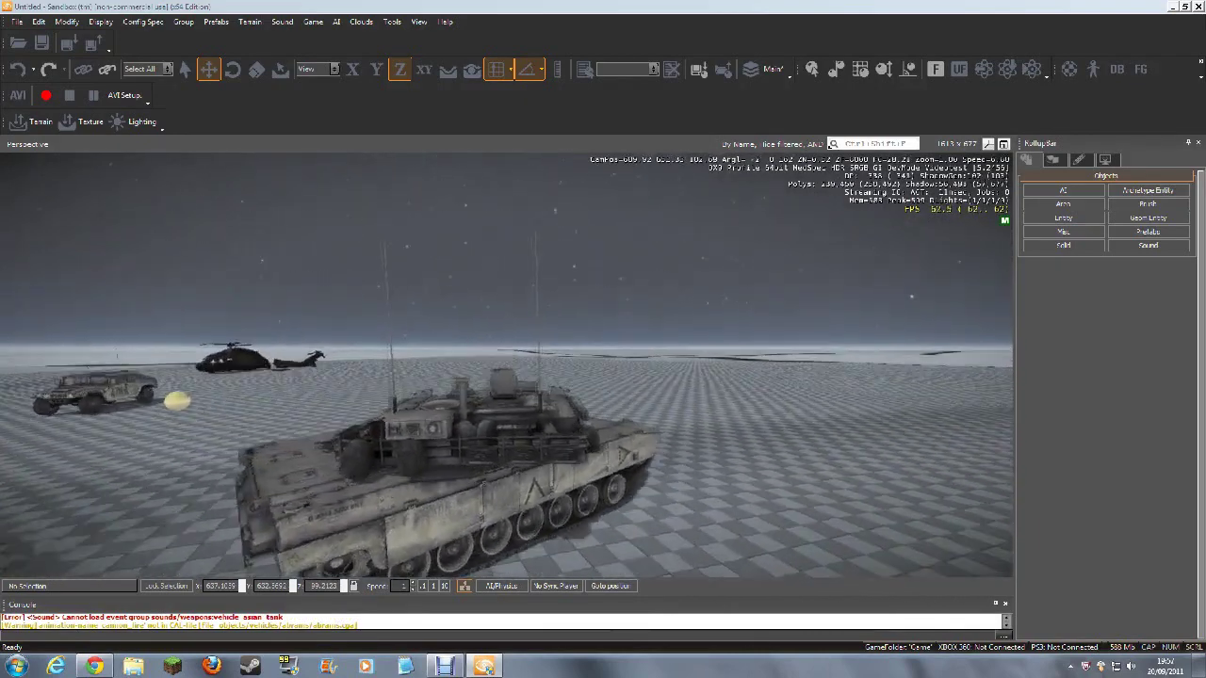
{"action": "key", "text": "w"}
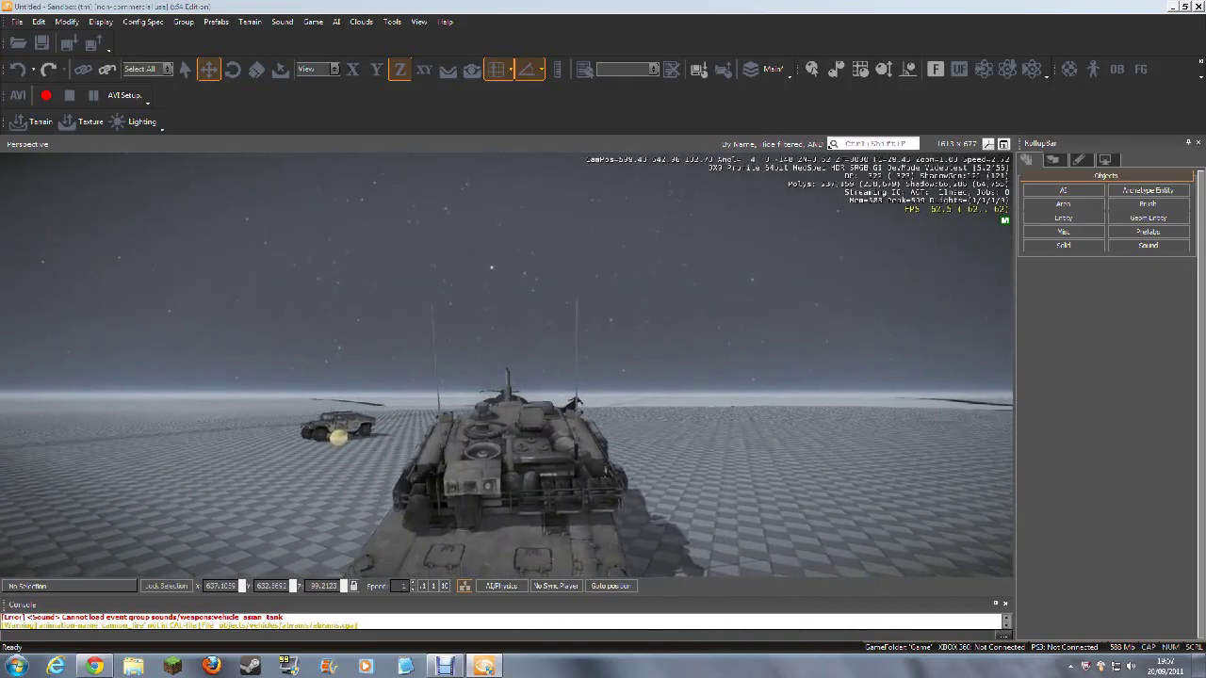
{"action": "key", "text": "w"}
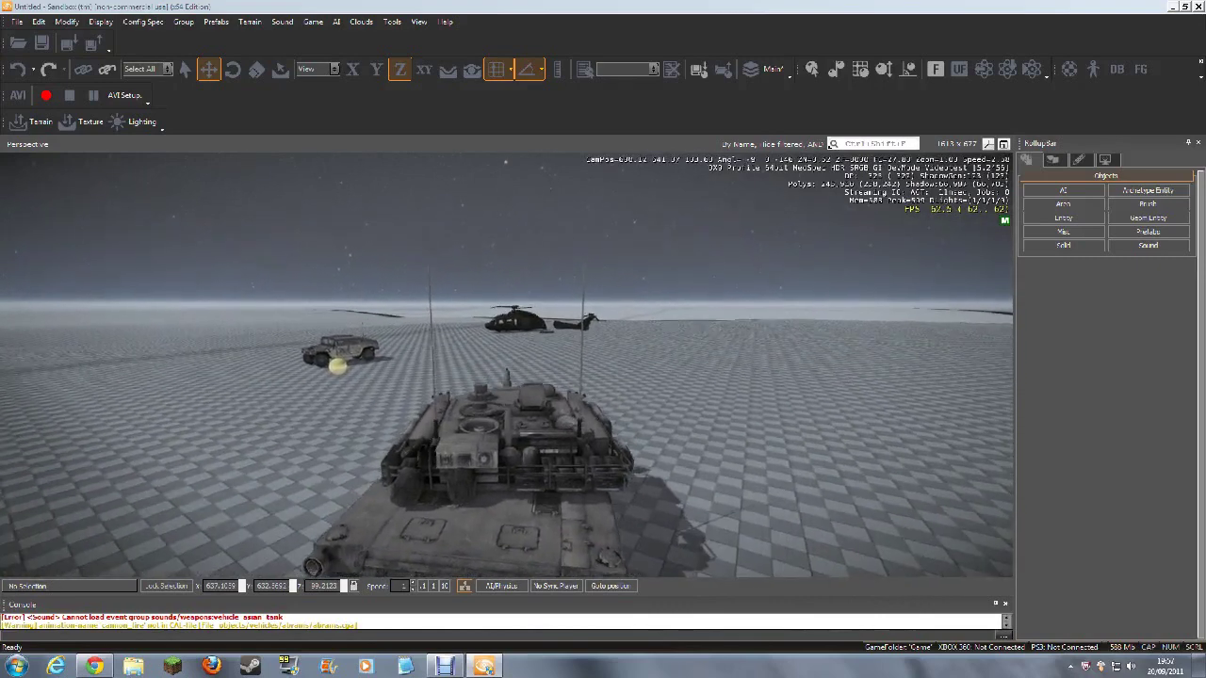
{"action": "right_click", "coordinate": [507, 366]}
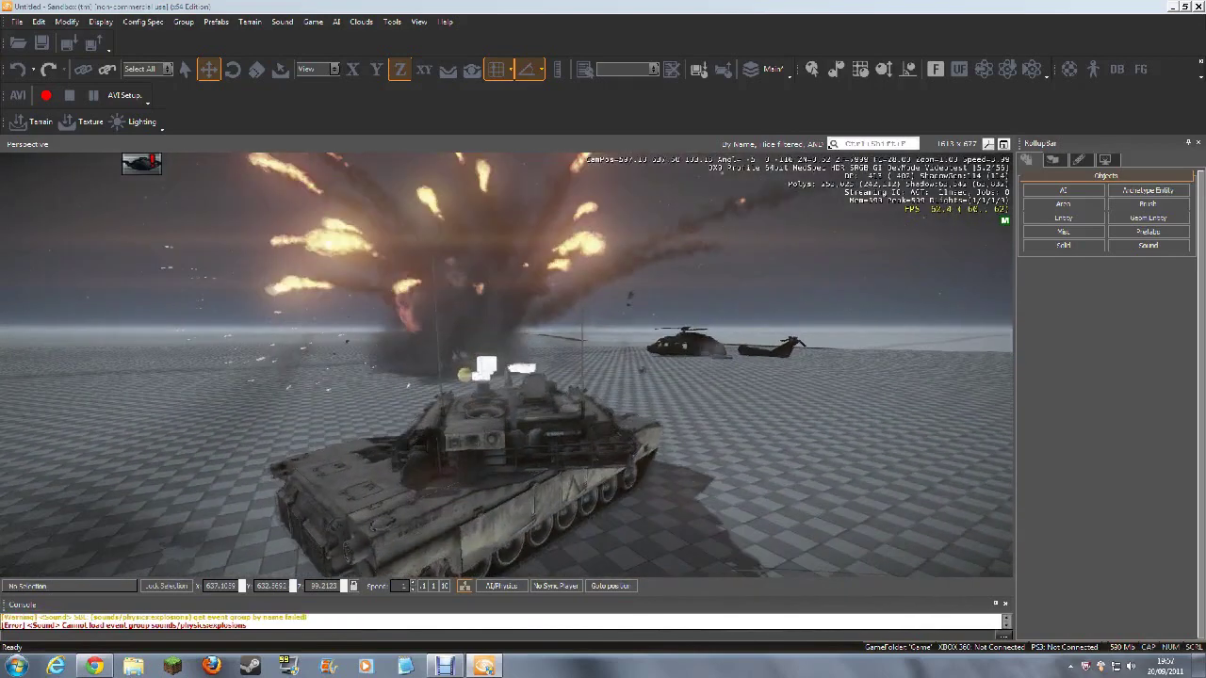
Drive the Abrams past the HMMWV and the Blackhawk wreck, and head out over the open terrain.
{"action": "key", "text": "w"}
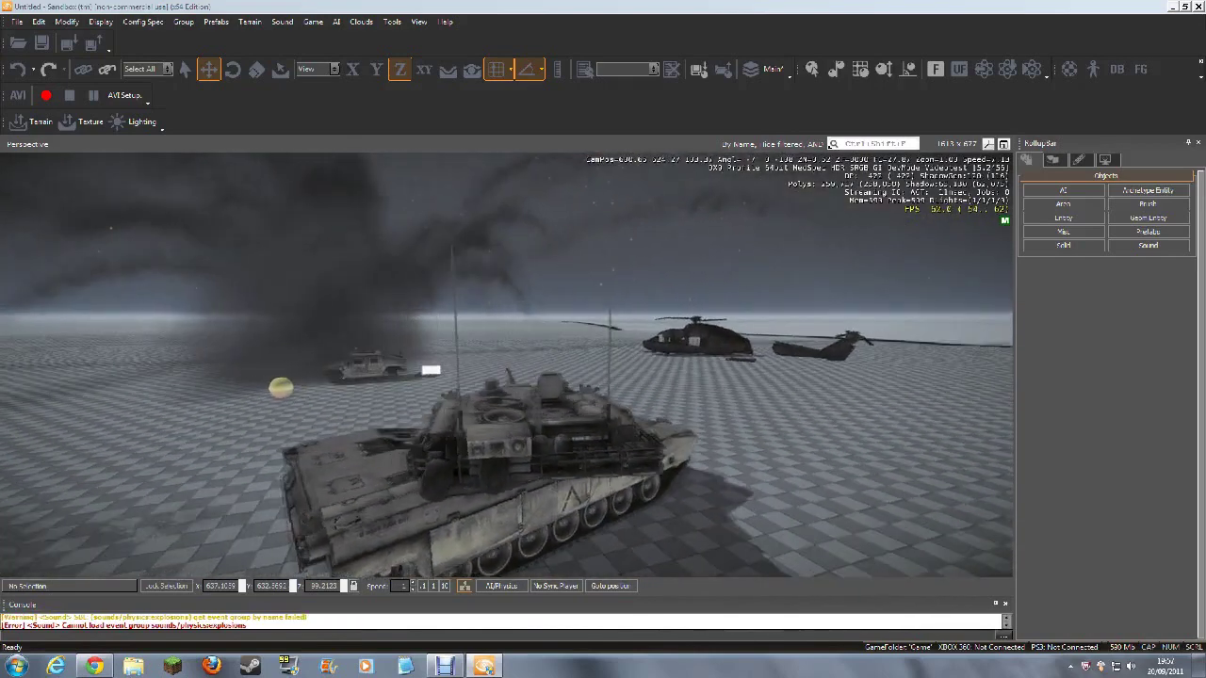
{"action": "key", "text": "w"}
{"action": "key", "text": "a"}
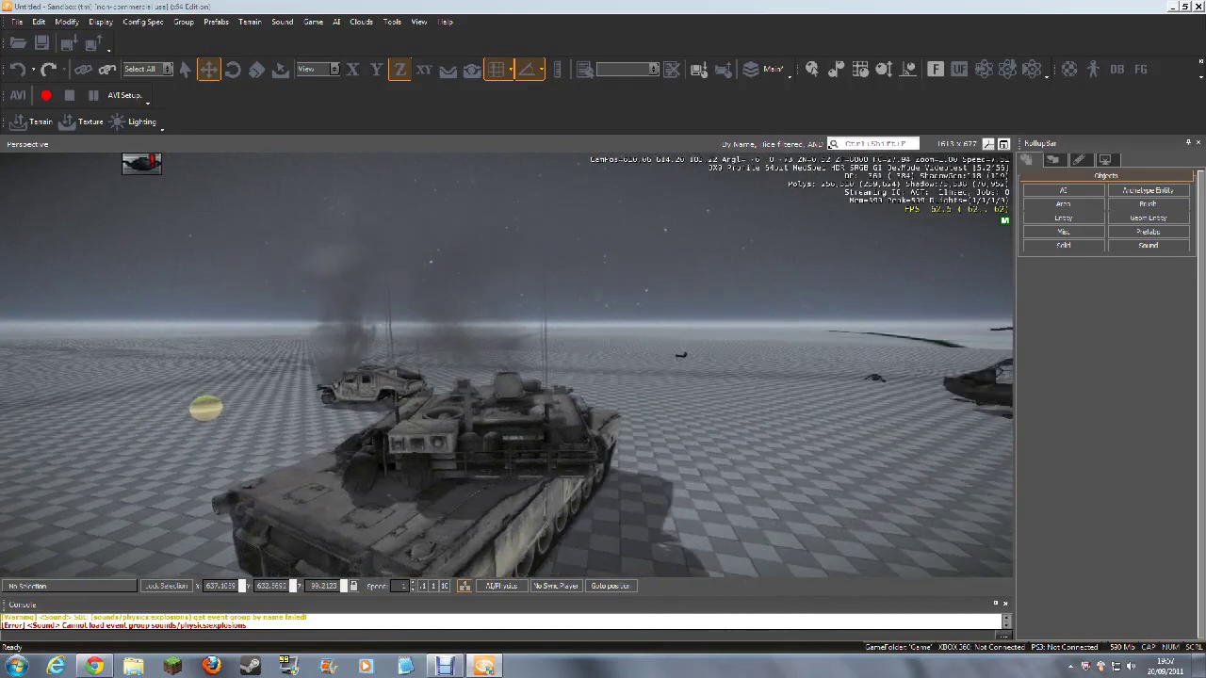
{"action": "key", "text": "w"}
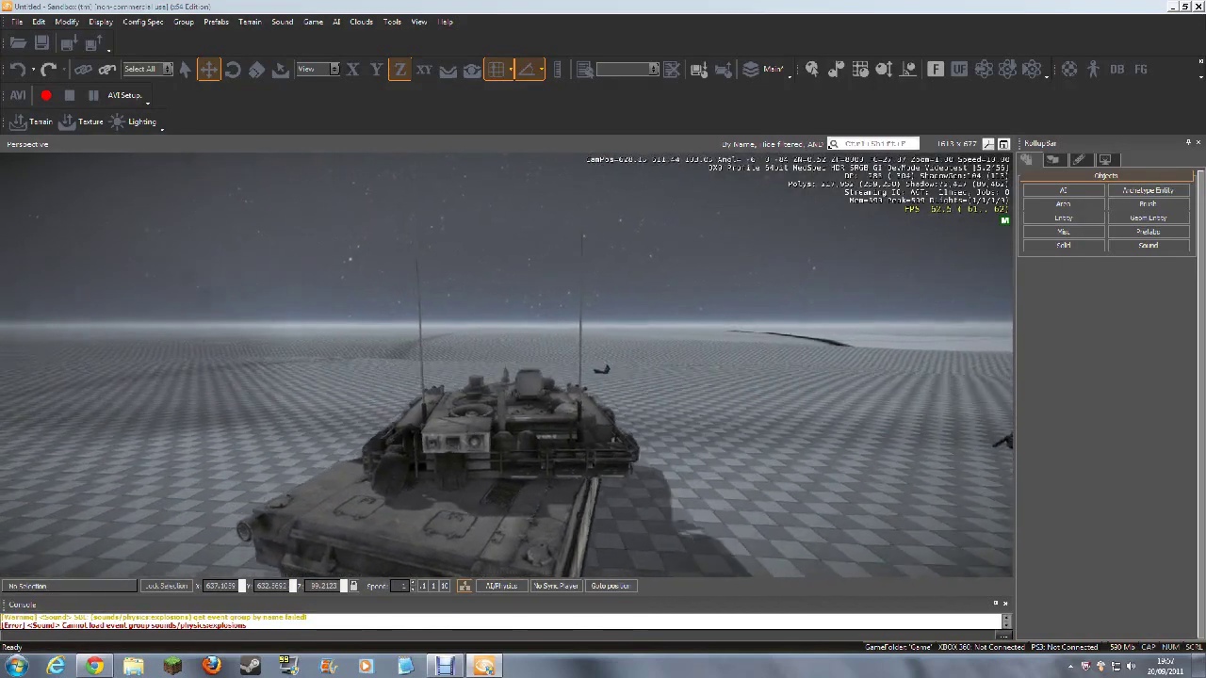
{"action": "key", "text": "w"}
{"action": "key", "text": "a"}
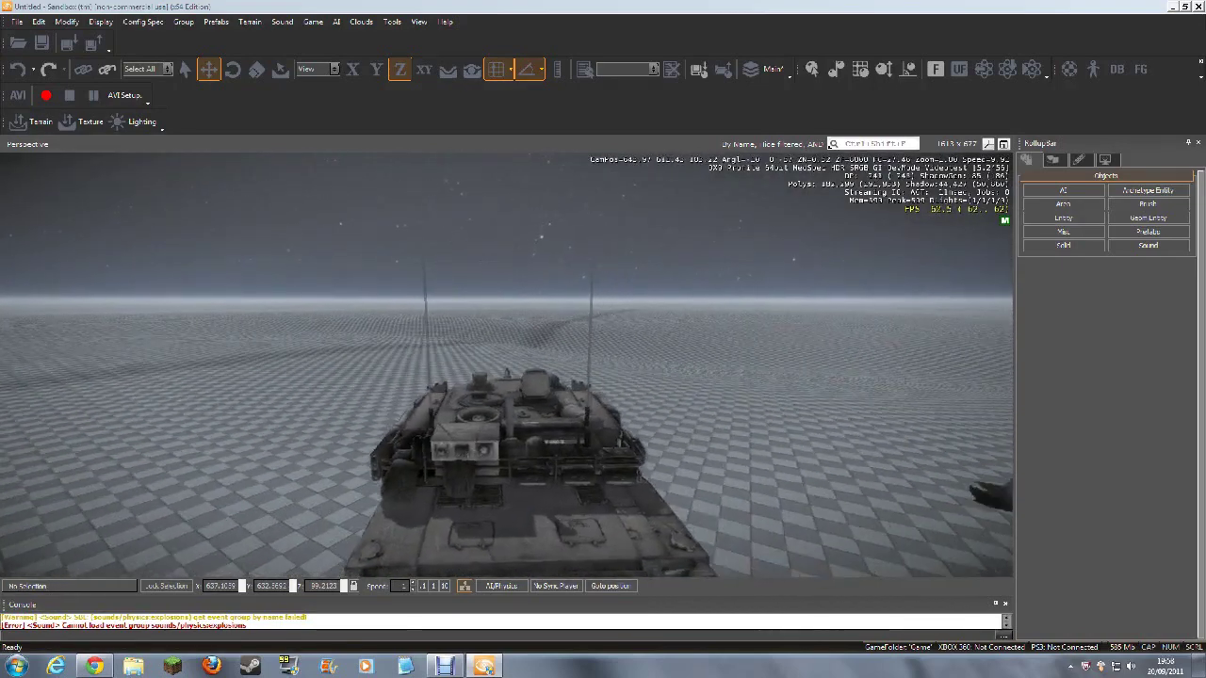
{"action": "key", "text": "w"}
{"action": "key", "text": "a"}
{"action": "key", "text": "d"}
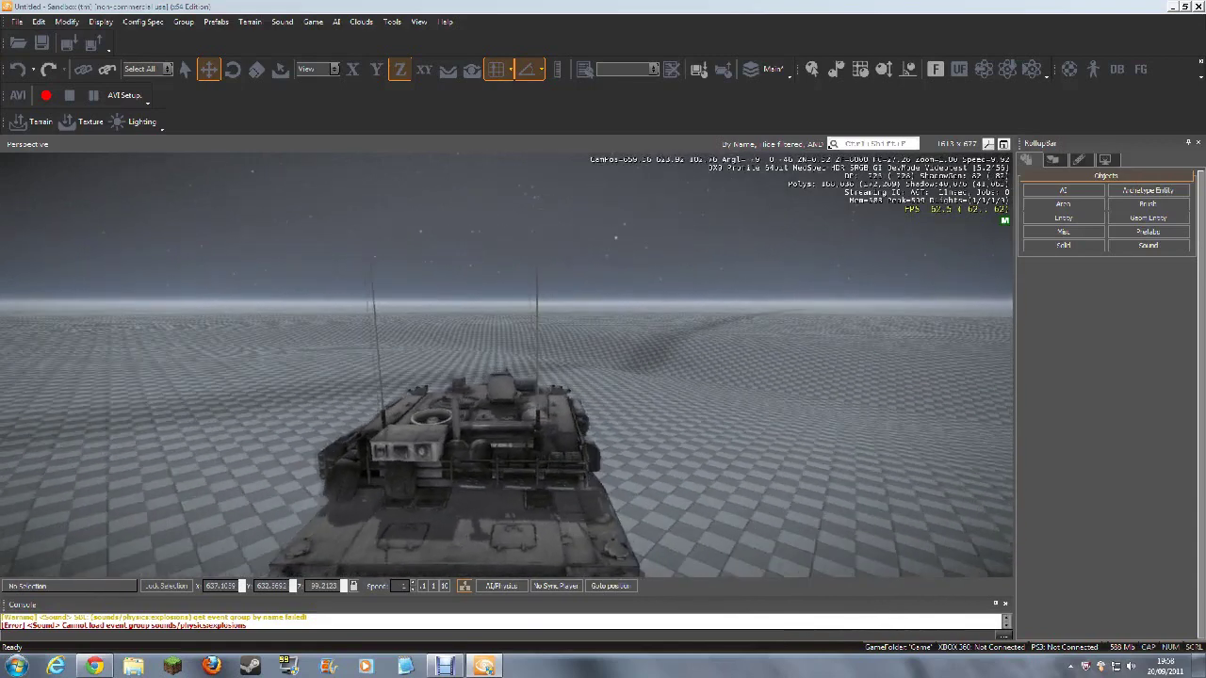
Test-fire the Abrams' coaxial gun while driving across the far terrain, turn back toward the vehicles, and leave game mode.
{"action": "key", "text": "w"}
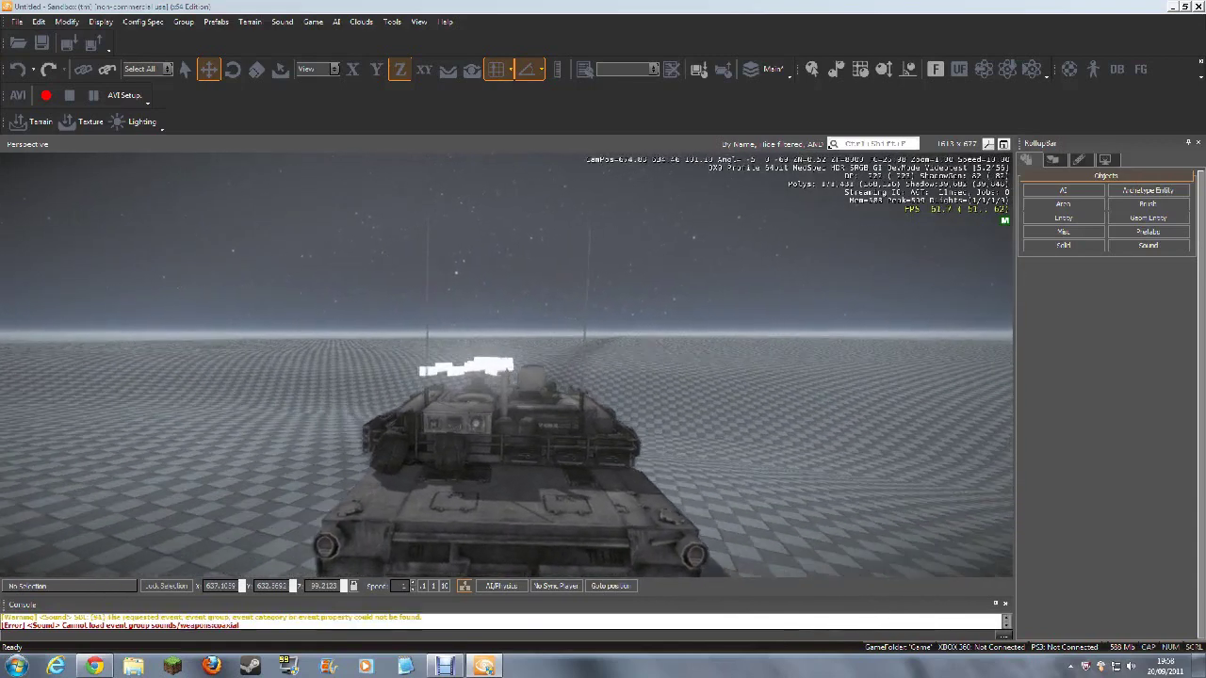
{"action": "key", "text": "w"}
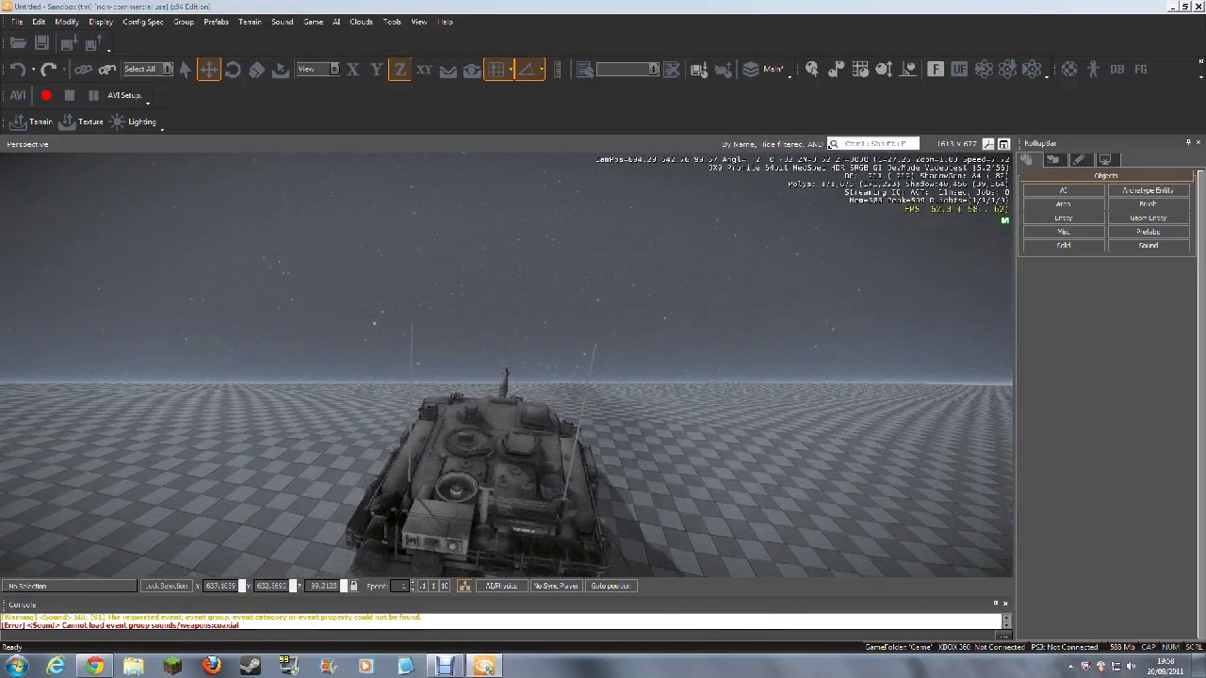
{"action": "key", "text": "w"}
{"action": "key", "text": "d"}
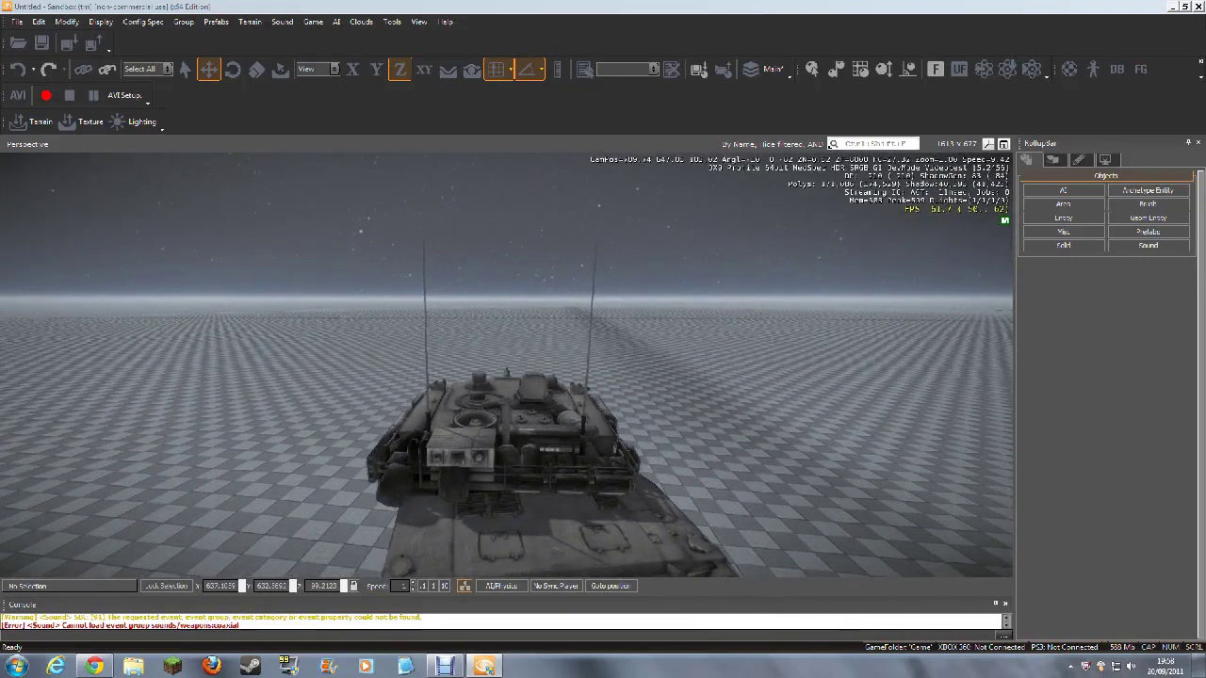
{"action": "key", "text": "w"}
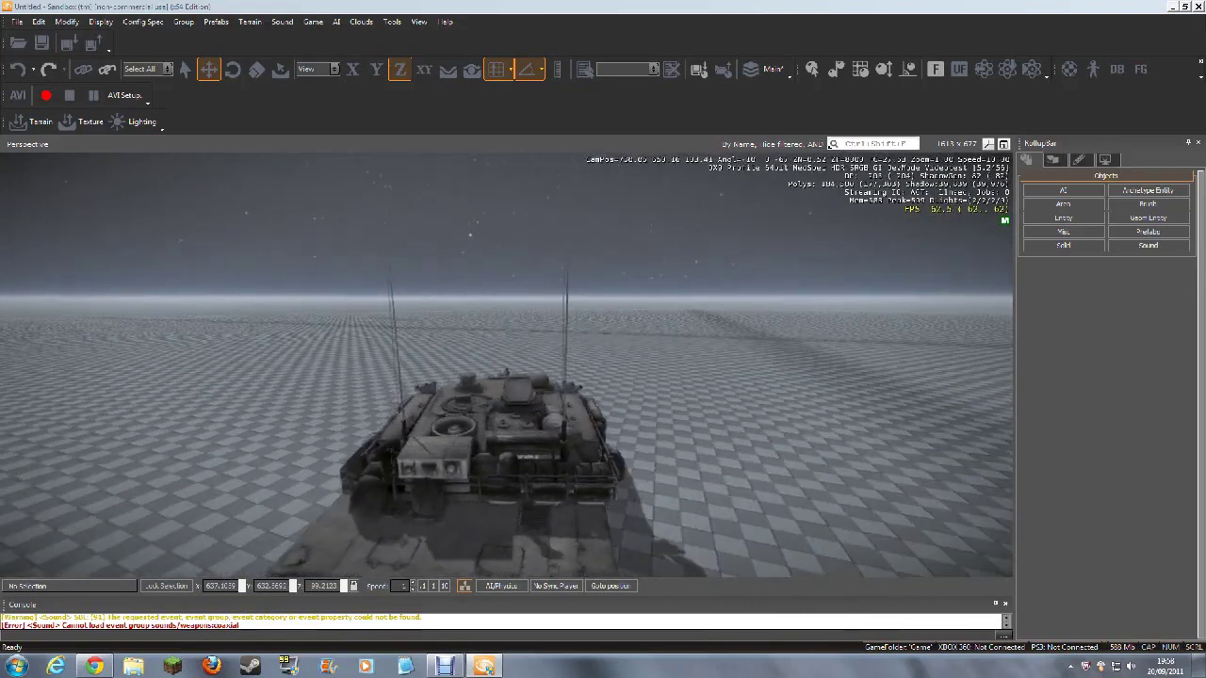
{"action": "key", "text": "w"}
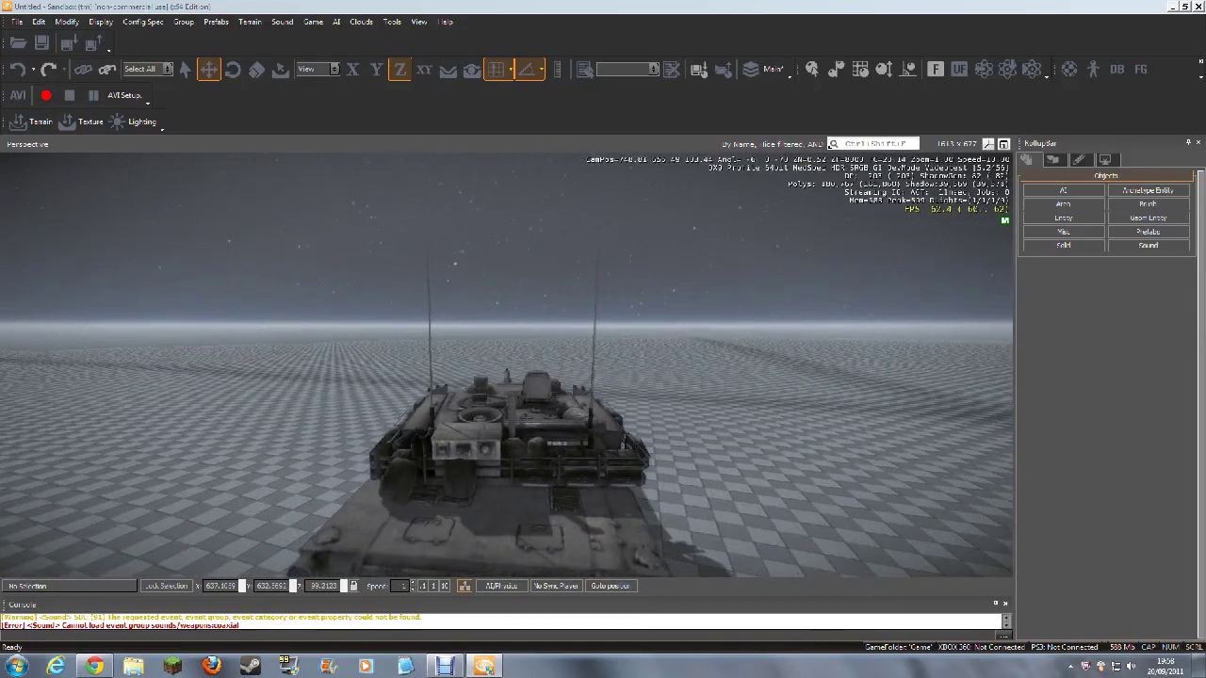
{"action": "key", "text": "w"}
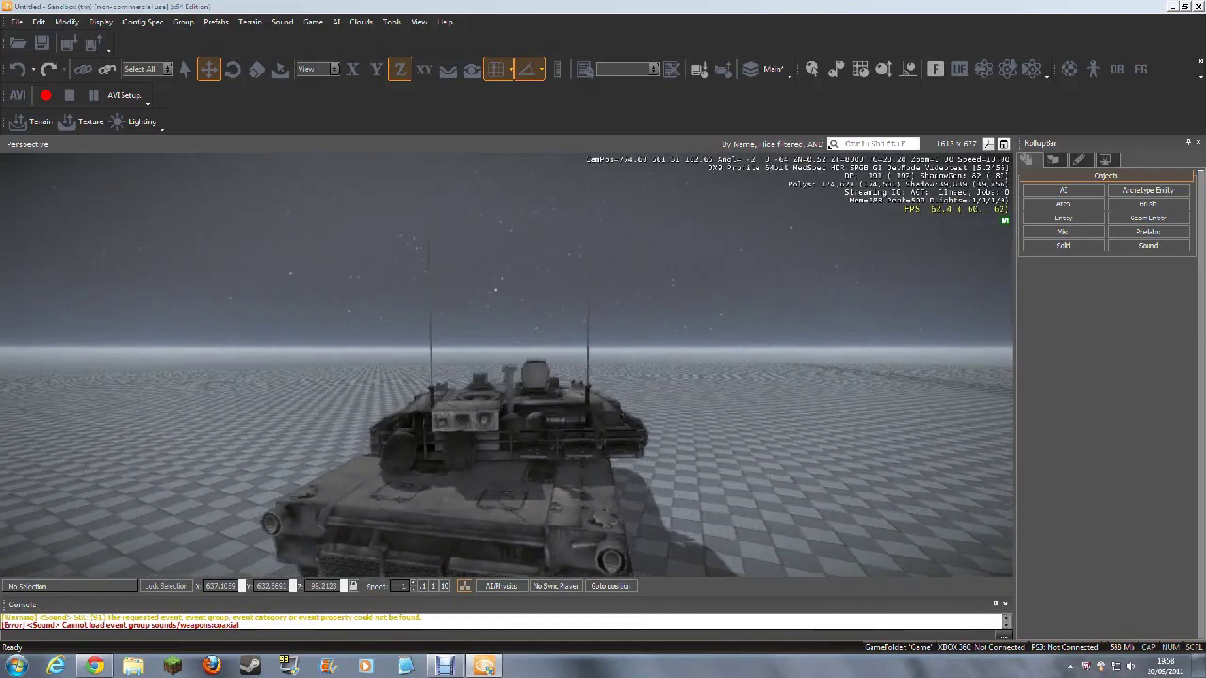
{"action": "key", "text": "w"}
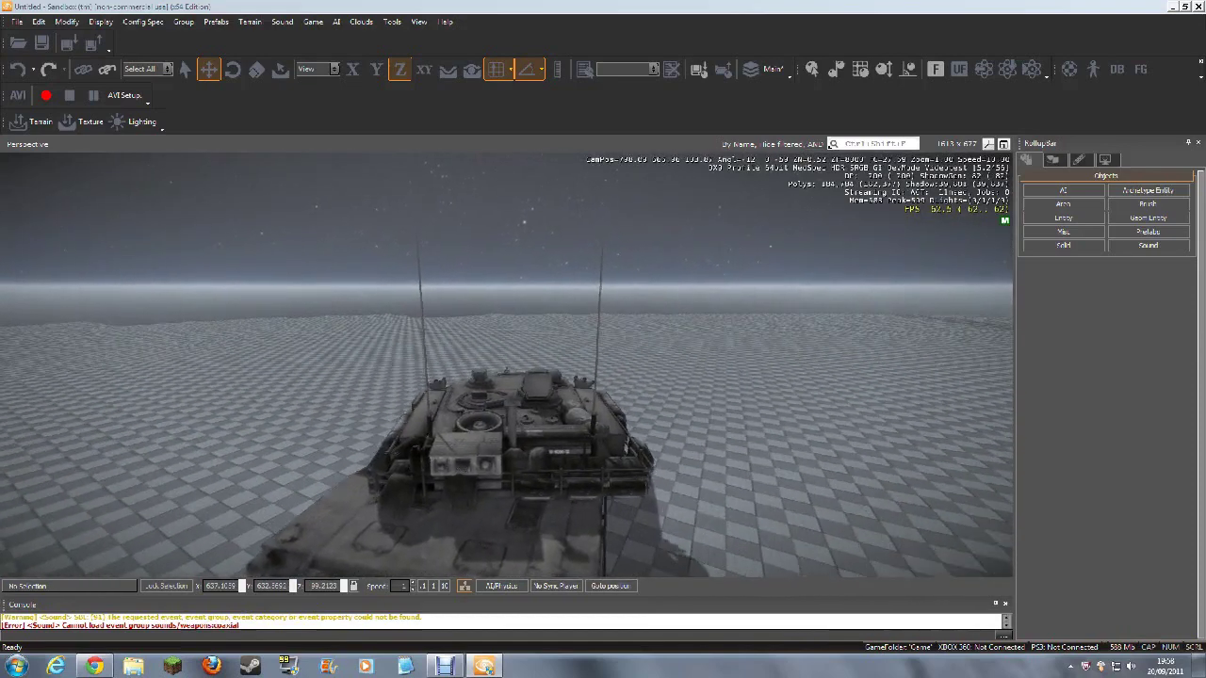
{"action": "key", "text": "w"}
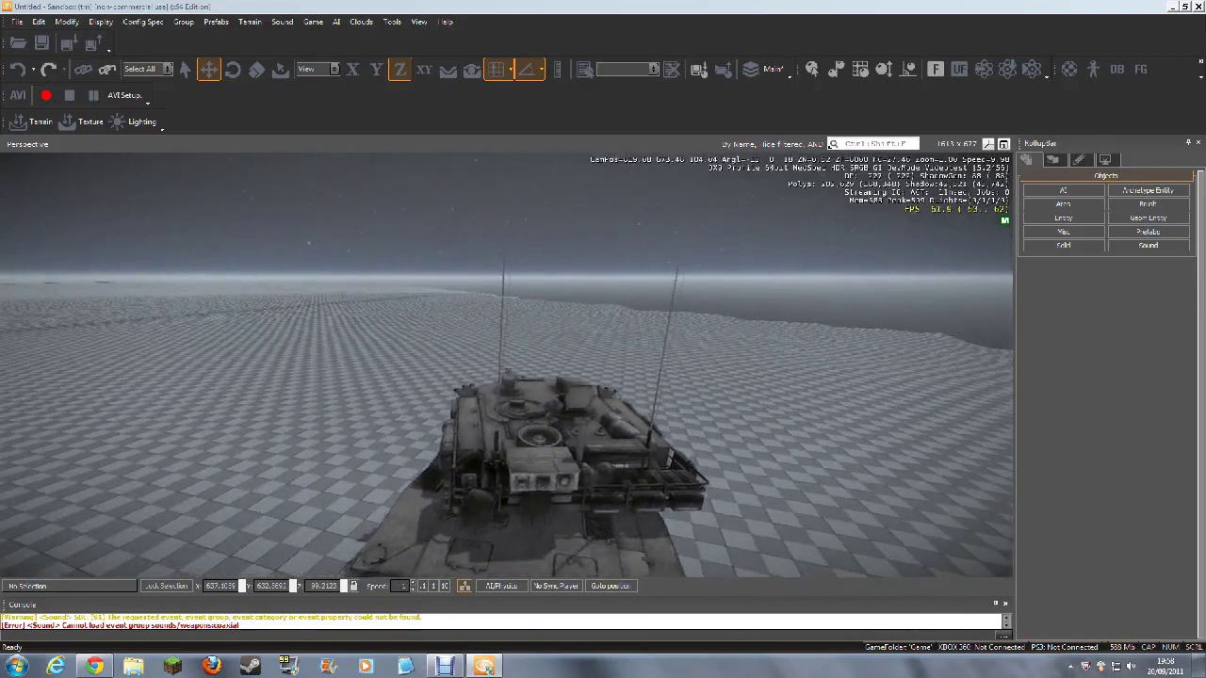
{"action": "key", "text": "w"}
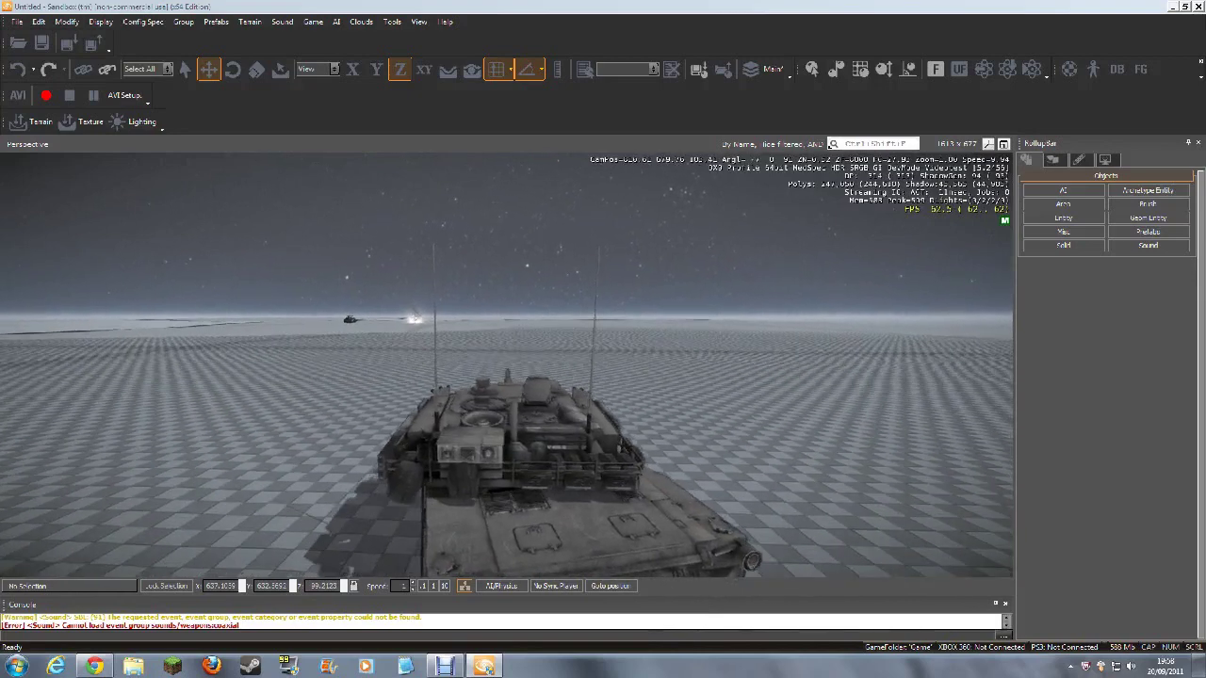
{"action": "key", "text": "Escape"}
Set the level's time of day to about 07:11 in the lighting settings, and close them.
{"action": "key", "text": "w"}
{"action": "mouse_move", "coordinate": [602, 406]}
{"action": "right_mouse_down"}
{"action": "mouse_move", "coordinate": [600, 394]}
{"action": "mouse_move", "coordinate": [600, 406]}
{"action": "right_mouse_up"}
{"action": "key", "text": "w"}
{"action": "left_click", "coordinate": [131, 123]}
{"action": "left_click_drag", "start_coordinate": [388, 114], "coordinate": [387, 110]}
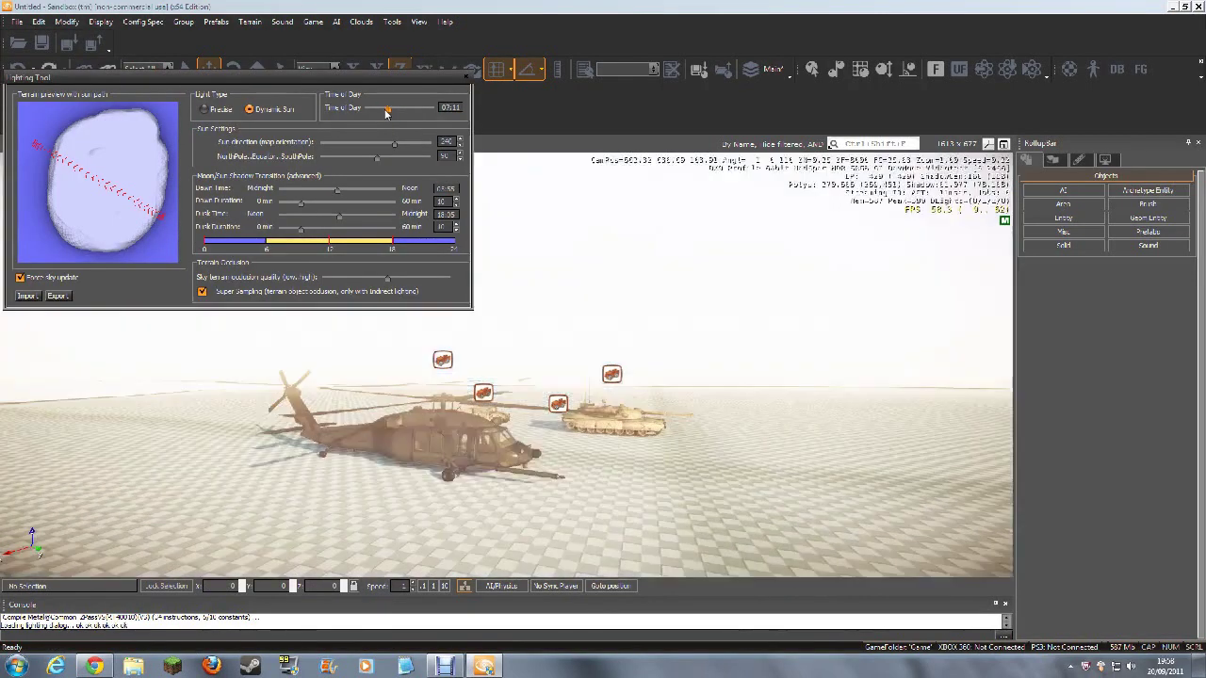
{"action": "left_click", "coordinate": [468, 79]}
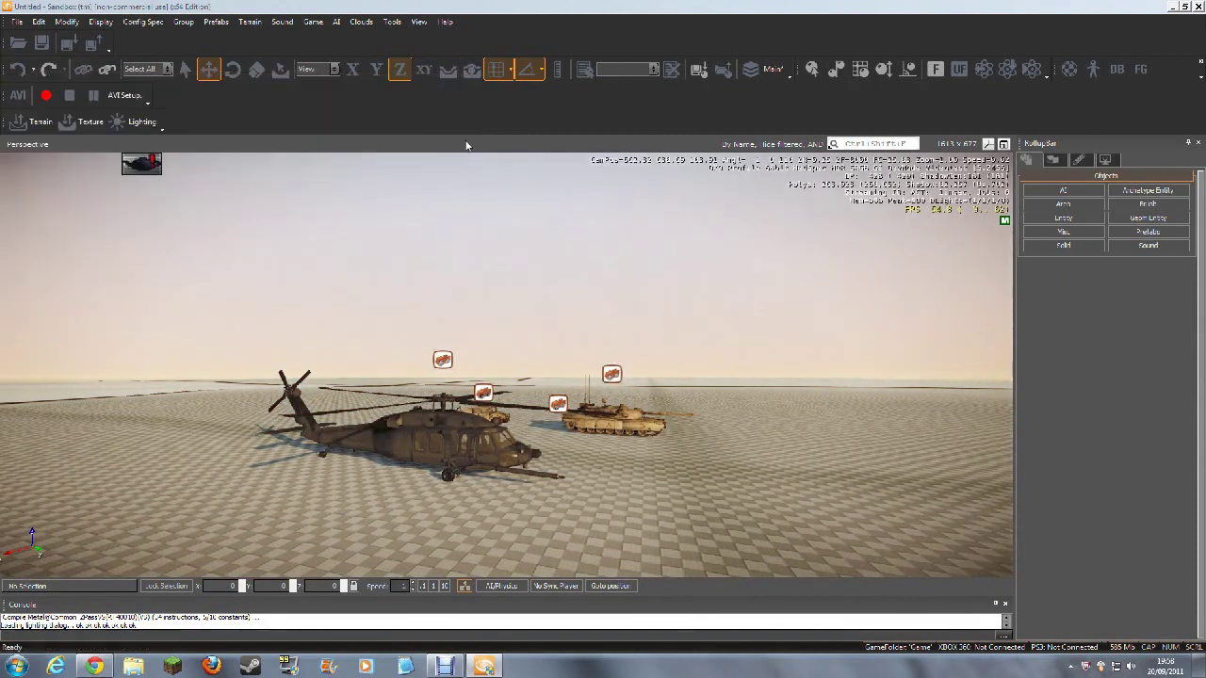
Place two Grunt AI entities side by side on the open terrain near the Abrams tank.
{"action": "key", "text": "w"}
{"action": "right_click_drag", "start_coordinate": [631, 510], "coordinate": [644, 508]}
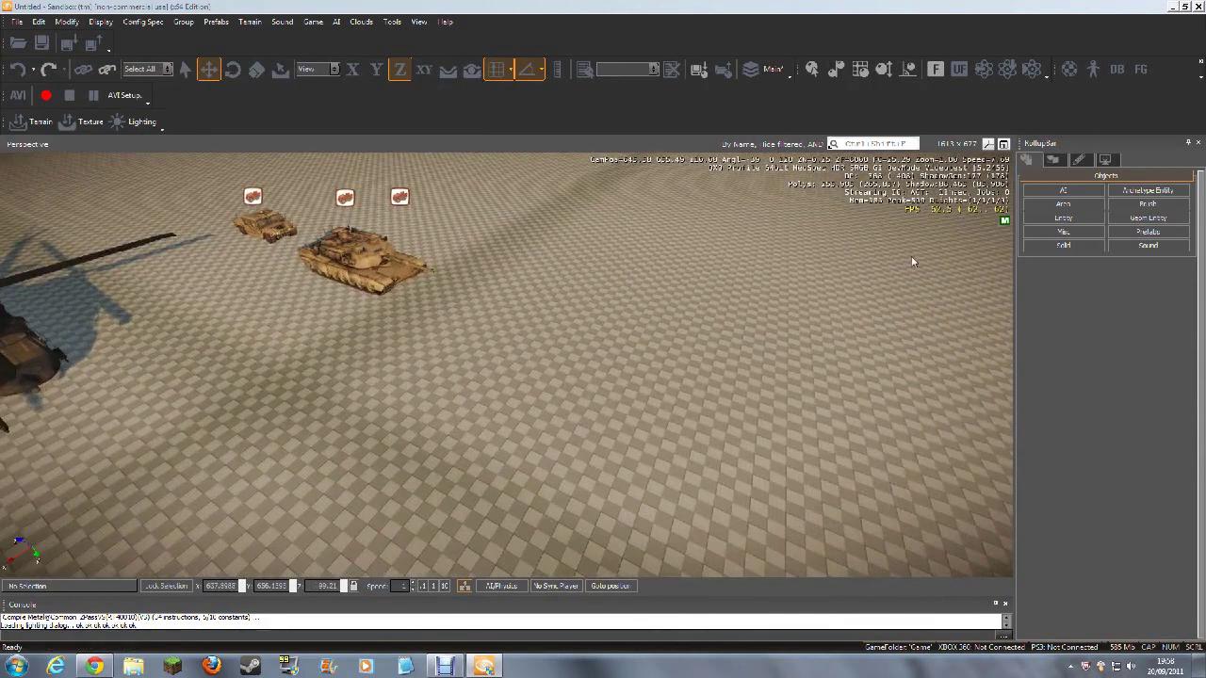
{"action": "left_click", "coordinate": [1045, 192]}
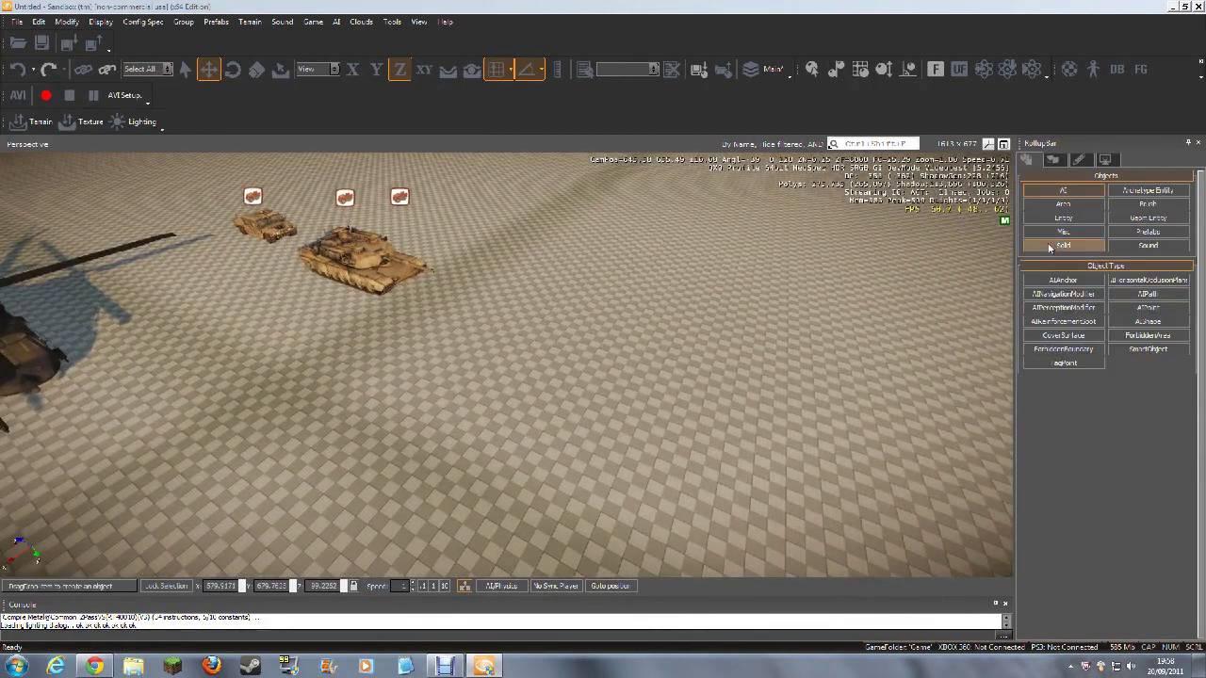
{"action": "left_click", "coordinate": [1064, 220]}
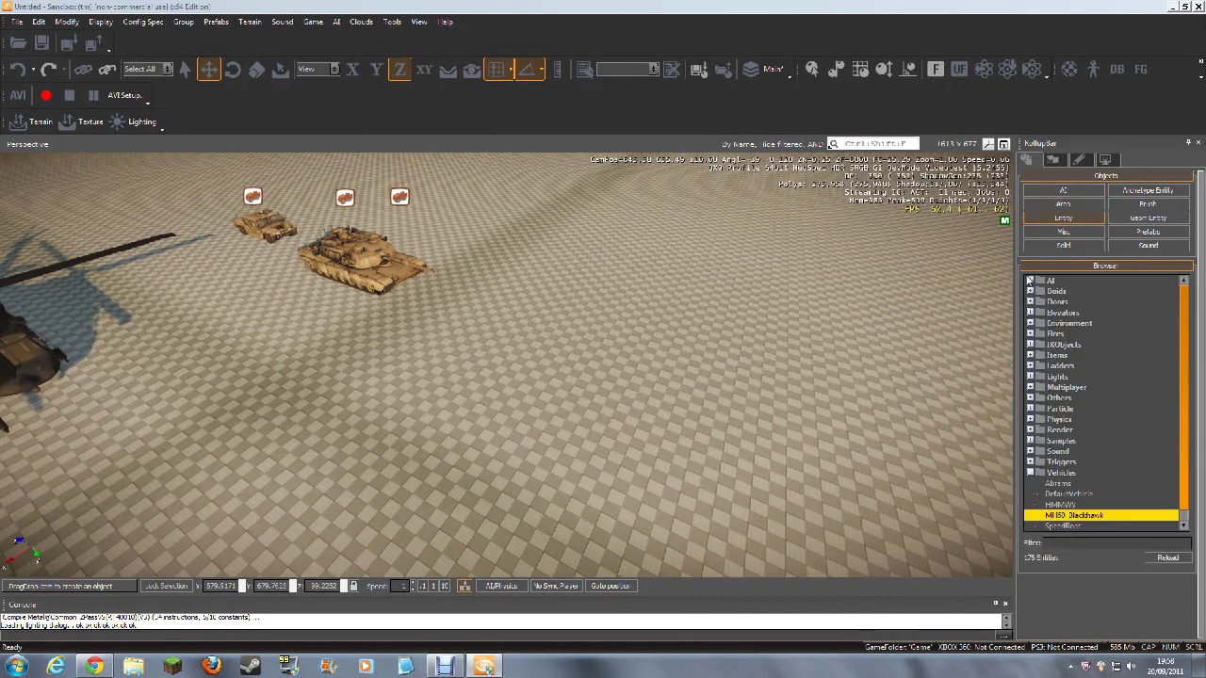
{"action": "left_click", "coordinate": [1030, 281]}
{"action": "mouse_move", "coordinate": [759, 324]}
{"action": "right_mouse_down"}
{"action": "mouse_move", "coordinate": [816, 292]}
{"action": "mouse_move", "coordinate": [765, 329]}
{"action": "right_mouse_up"}
{"action": "key", "text": "w"}
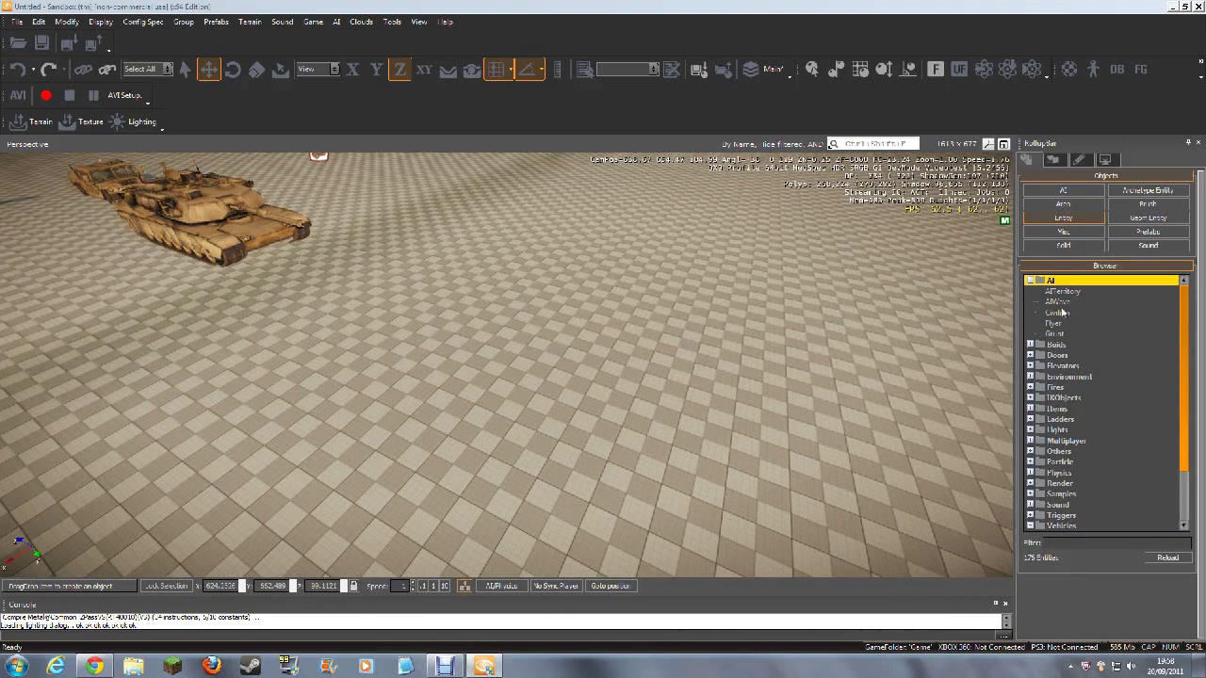
{"action": "left_click", "coordinate": [1053, 334]}
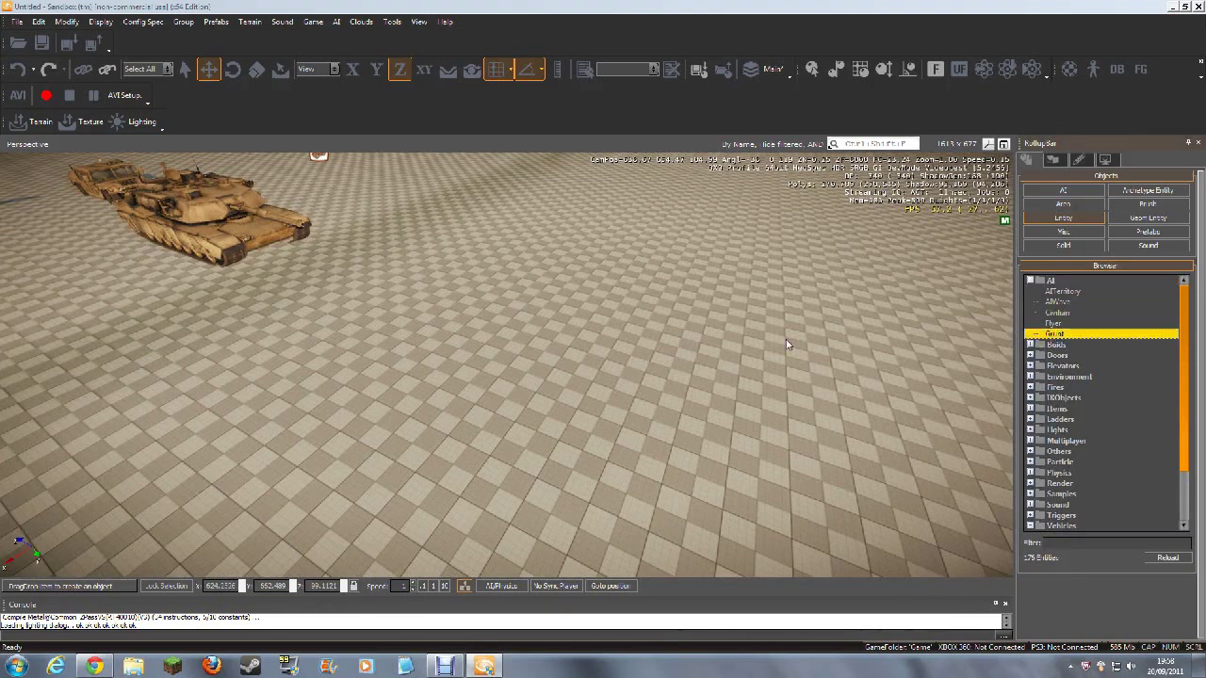
{"action": "left_click_drag", "start_coordinate": [574, 375], "coordinate": [566, 428]}
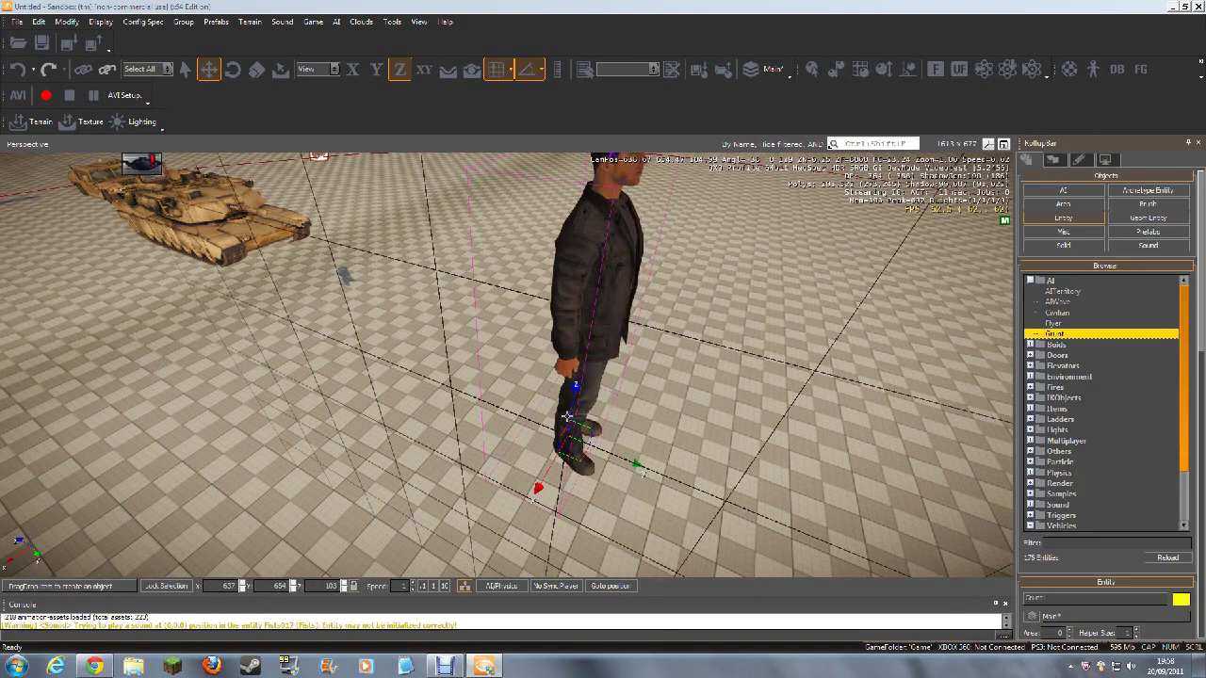
{"action": "left_click_drag", "start_coordinate": [474, 126], "coordinate": [561, 377]}
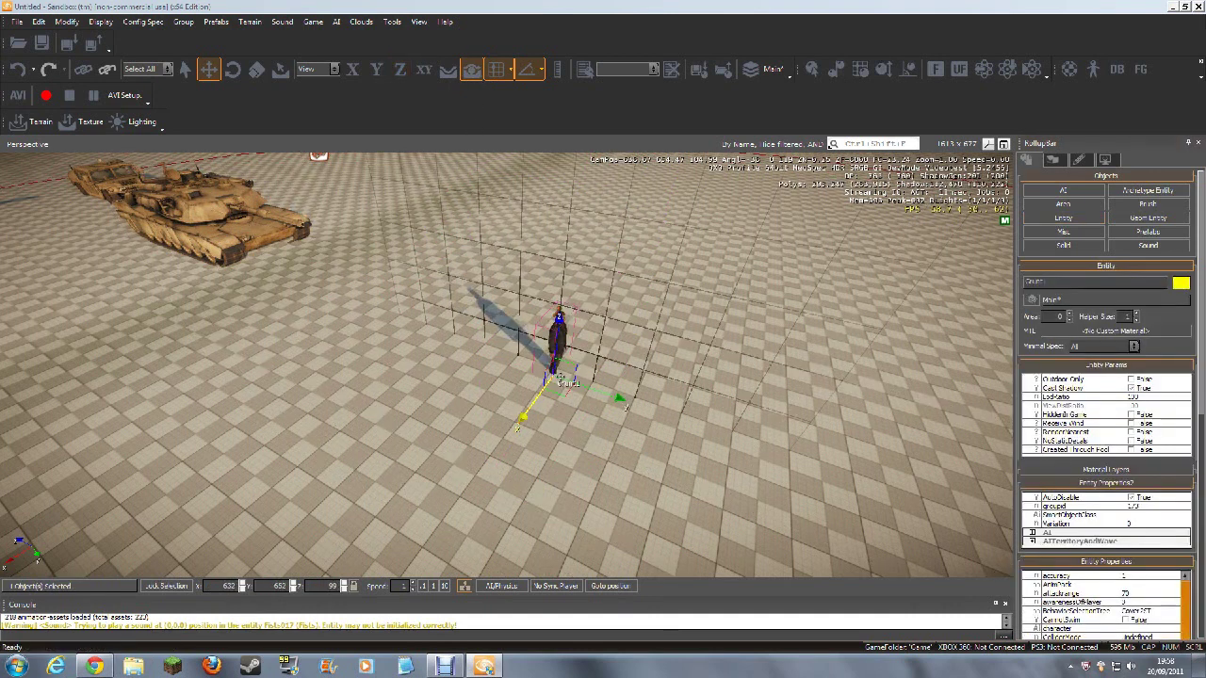
{"action": "left_click", "coordinate": [1062, 223]}
{"action": "left_click_drag", "start_coordinate": [688, 285], "coordinate": [685, 329]}
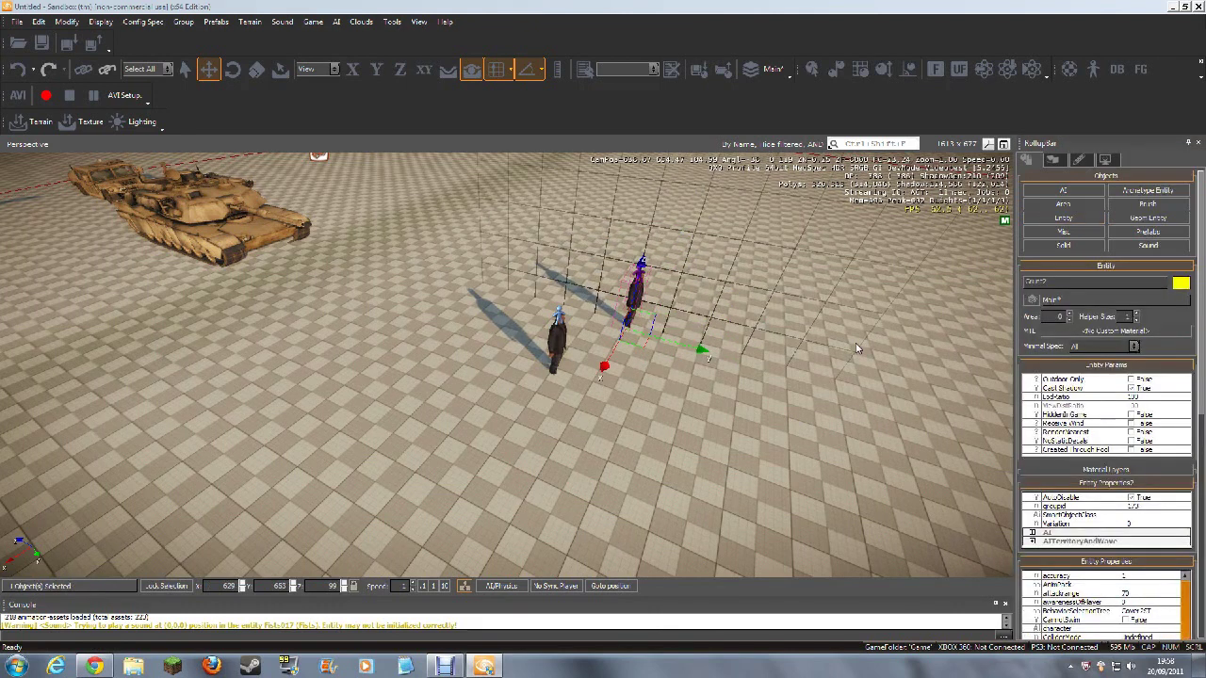
Try out a Civilian AI entity on the terrain beside the two Grunts, and delete it.
{"action": "left_click", "coordinate": [1090, 221]}
{"action": "left_click", "coordinate": [1066, 313]}
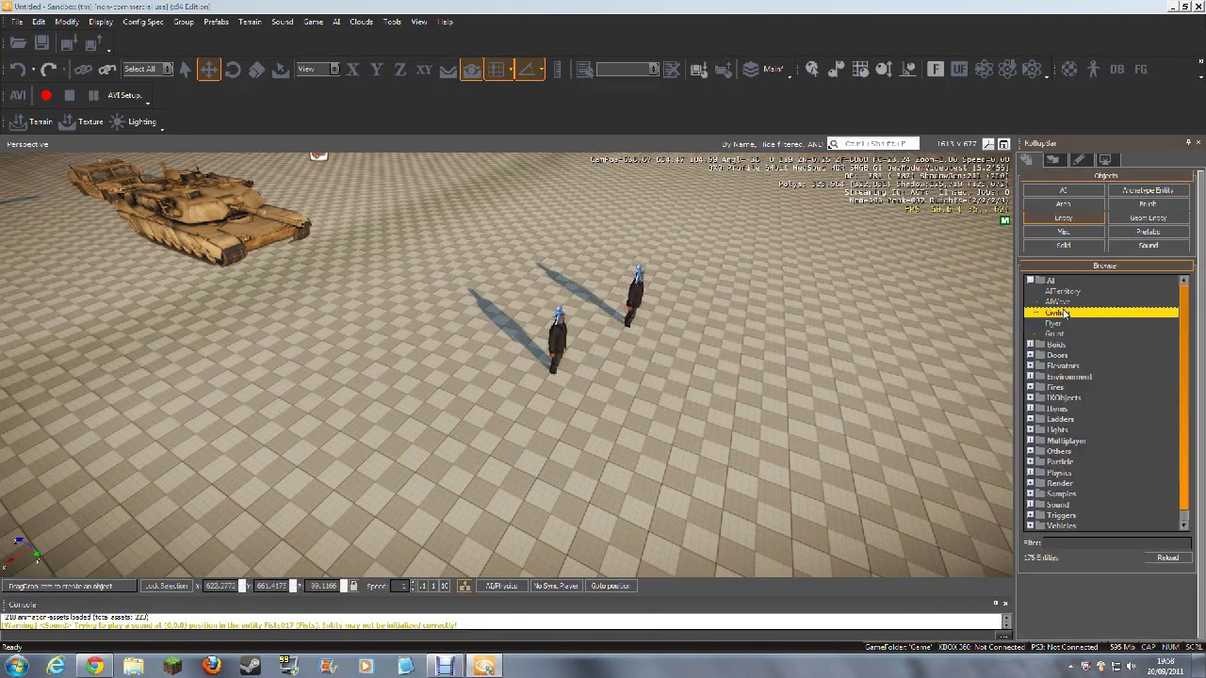
{"action": "left_click_drag", "start_coordinate": [858, 298], "coordinate": [783, 369]}
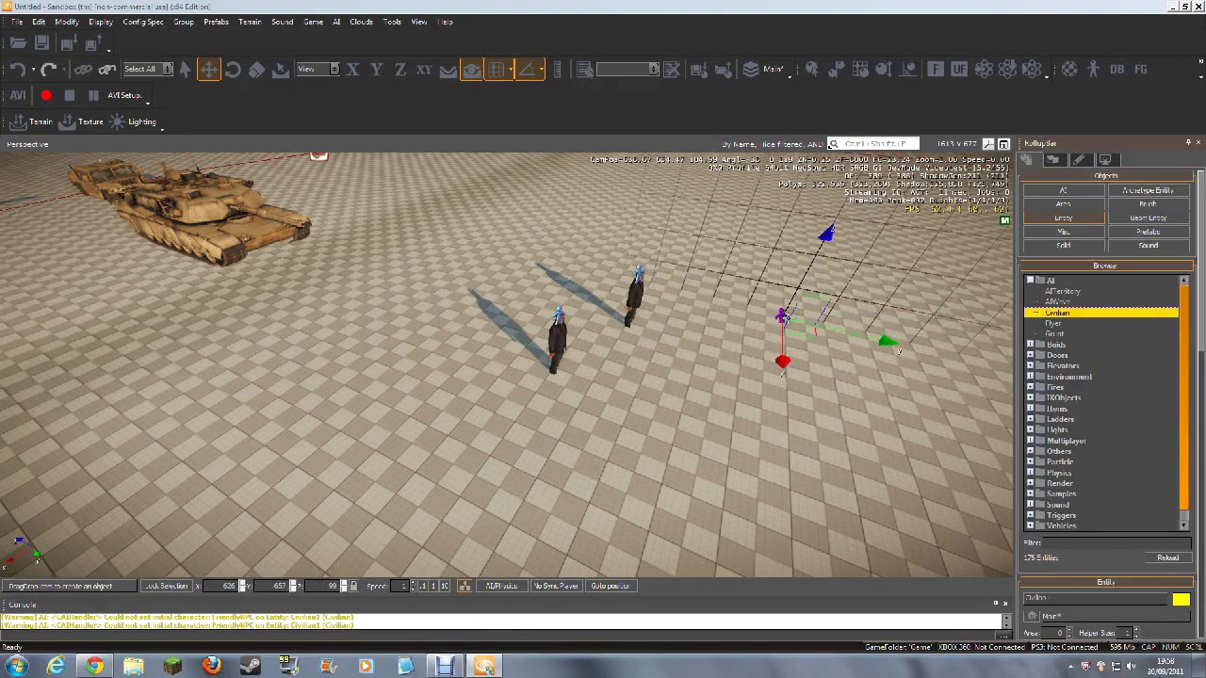
{"action": "left_click", "coordinate": [783, 371]}
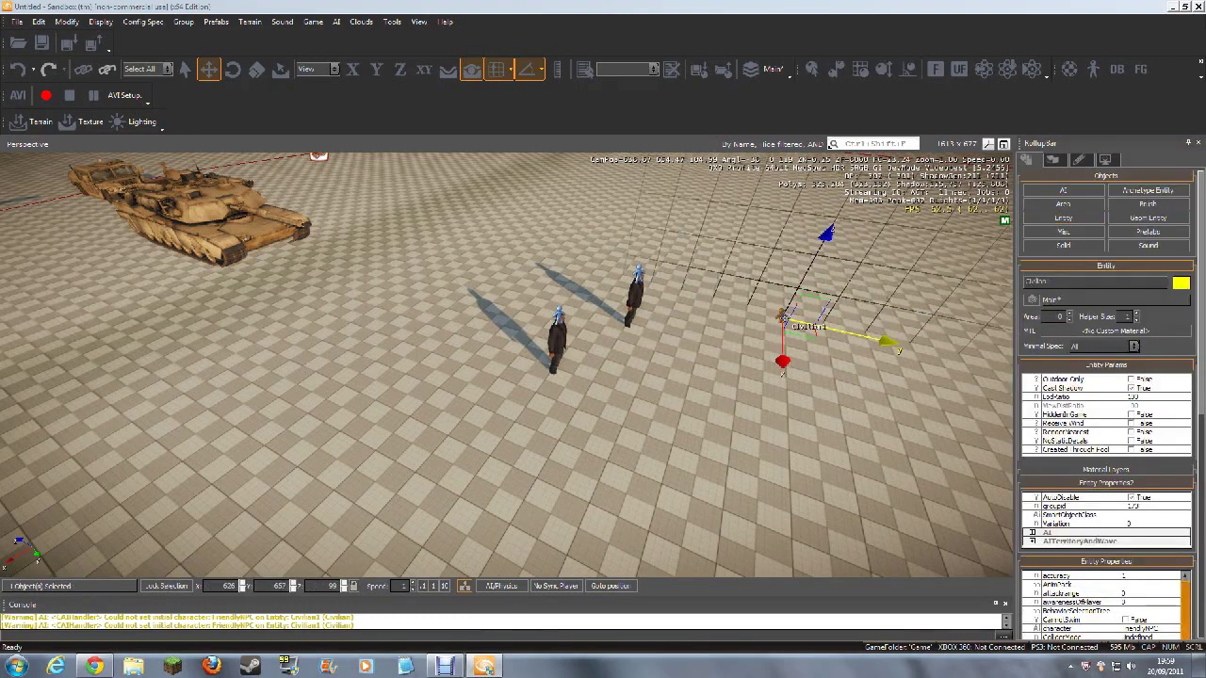
{"action": "key", "text": "Delete"}
Place an AIWave entity on the terrain between the Abrams tank and the two Grunts, and deselect it.
{"action": "left_click", "coordinate": [597, 363]}
{"action": "left_click", "coordinate": [1065, 218]}
{"action": "left_click", "coordinate": [1057, 304]}
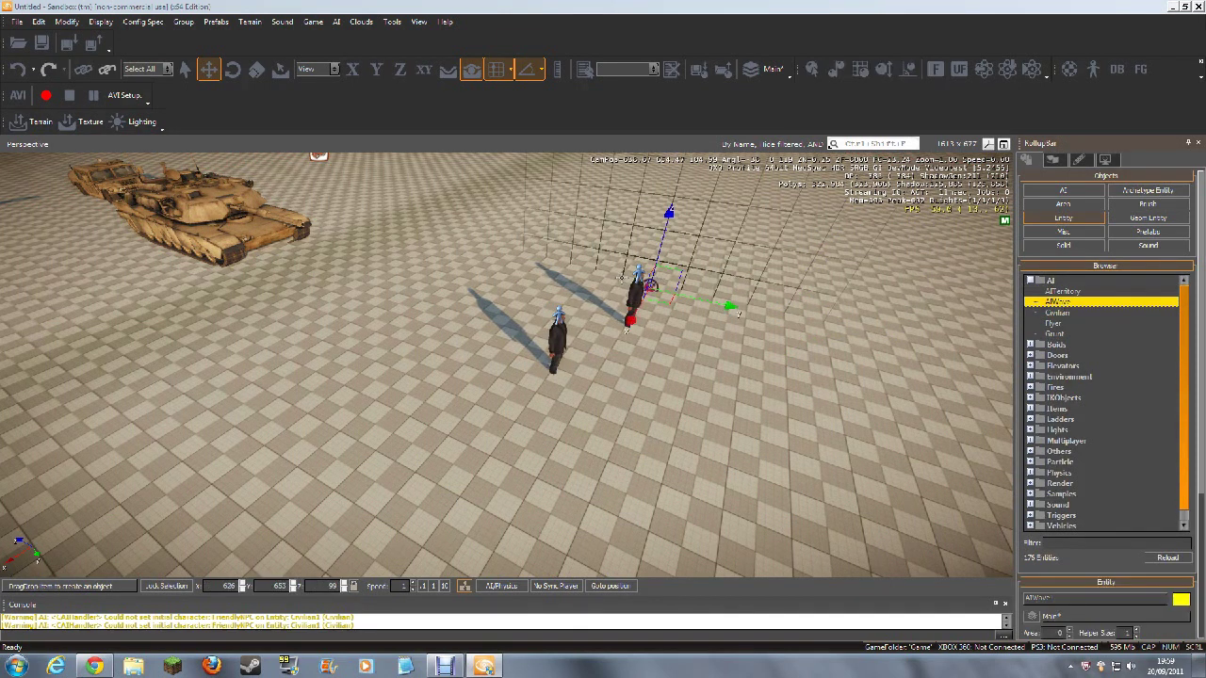
{"action": "left_click", "coordinate": [471, 262]}
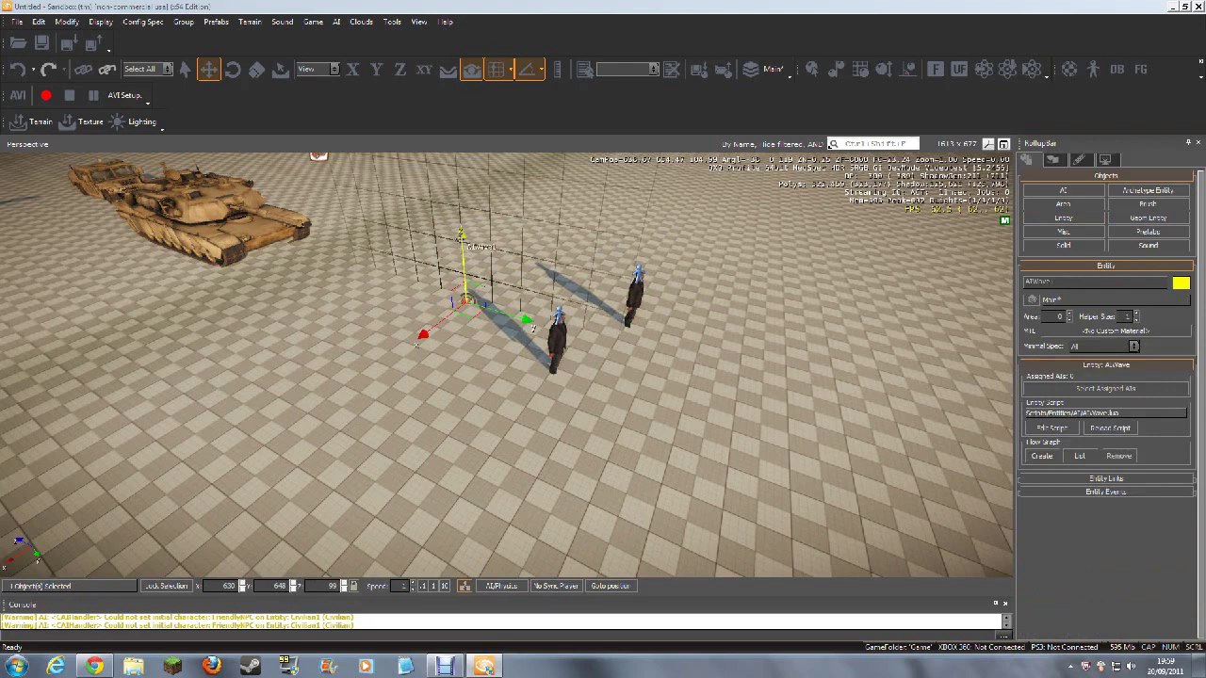
{"action": "left_click", "coordinate": [852, 458]}
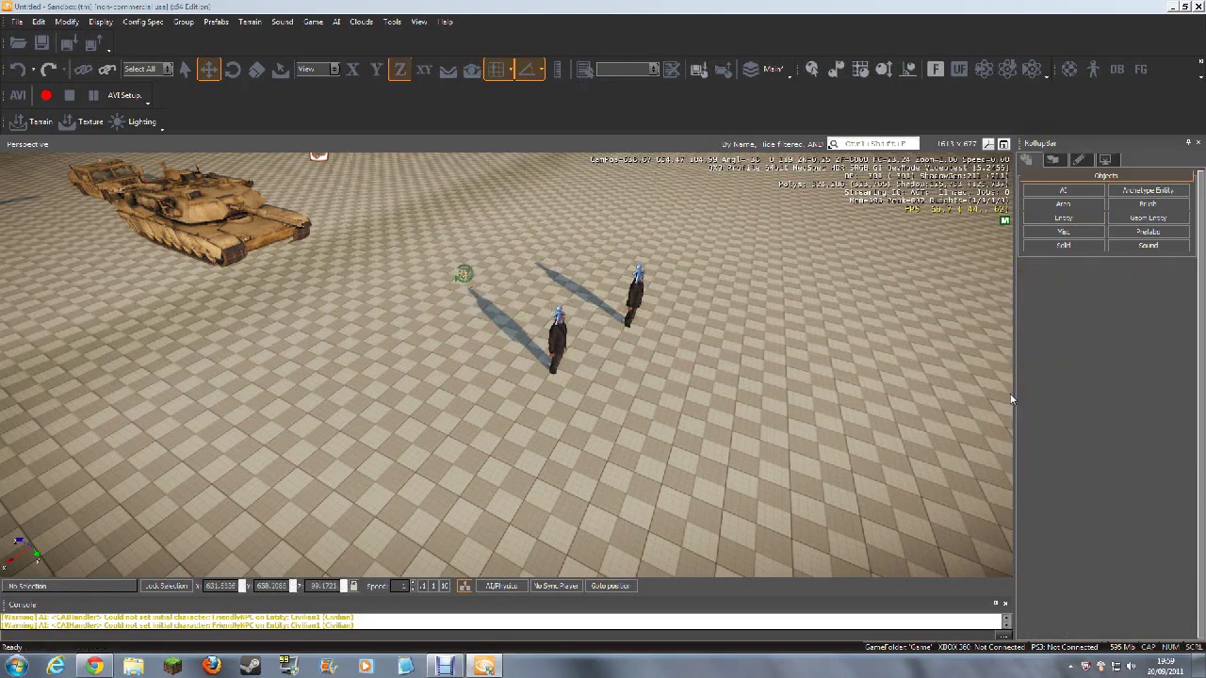
Draw a multi-point AITerritory shape on the terrain around the two Grunts and the vehicles, finish it, and deselect it.
{"action": "left_click", "coordinate": [1090, 220]}
{"action": "left_click_drag", "start_coordinate": [1070, 293], "coordinate": [710, 343]}
{"action": "left_click", "coordinate": [656, 329]}
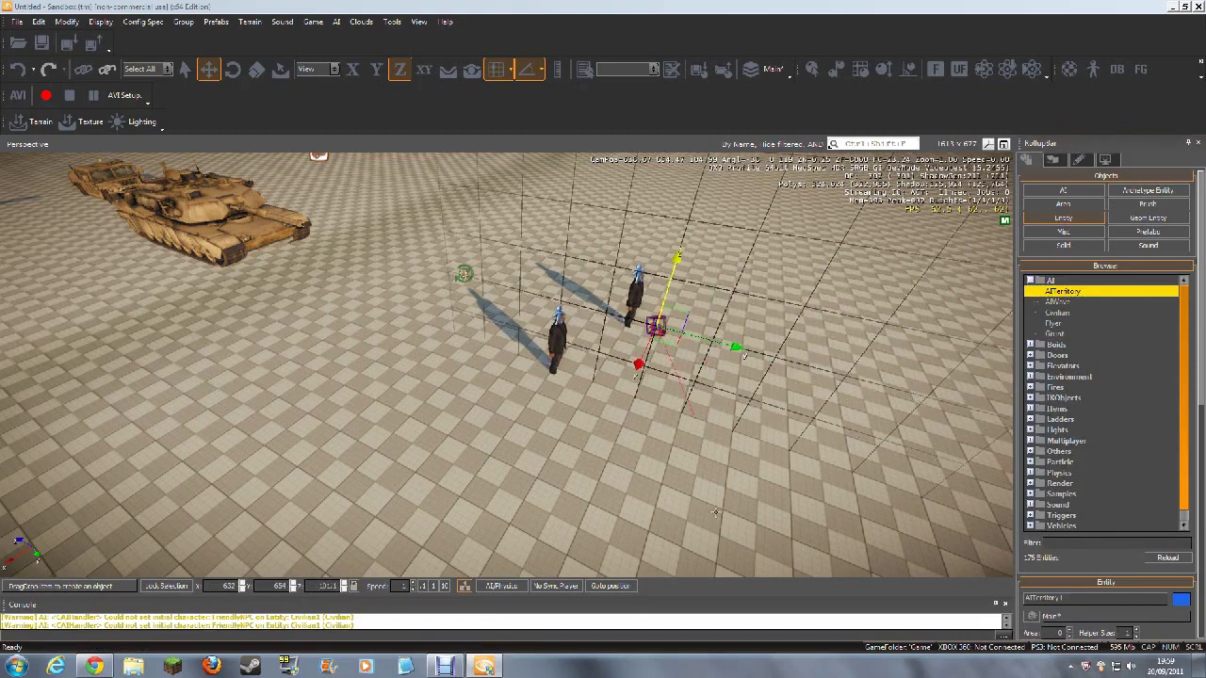
{"action": "scroll", "coordinate": [900, 326], "scroll_direction": "down", "scroll_amount": 5}
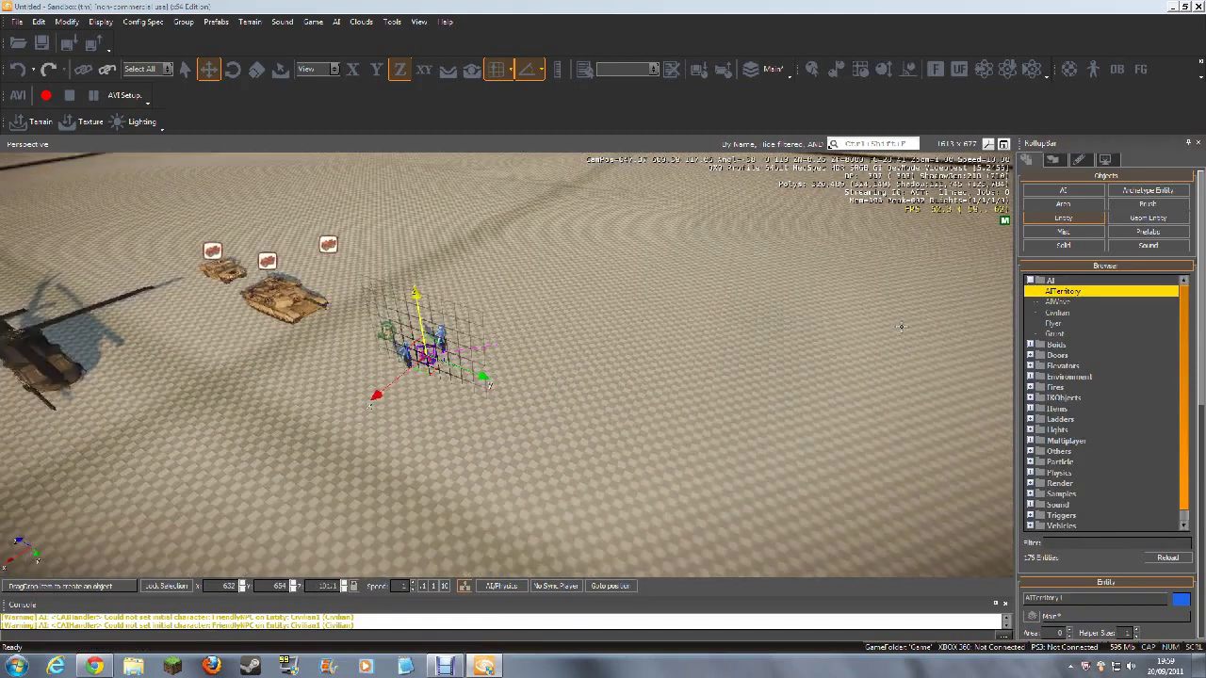
{"action": "left_click", "coordinate": [734, 483]}
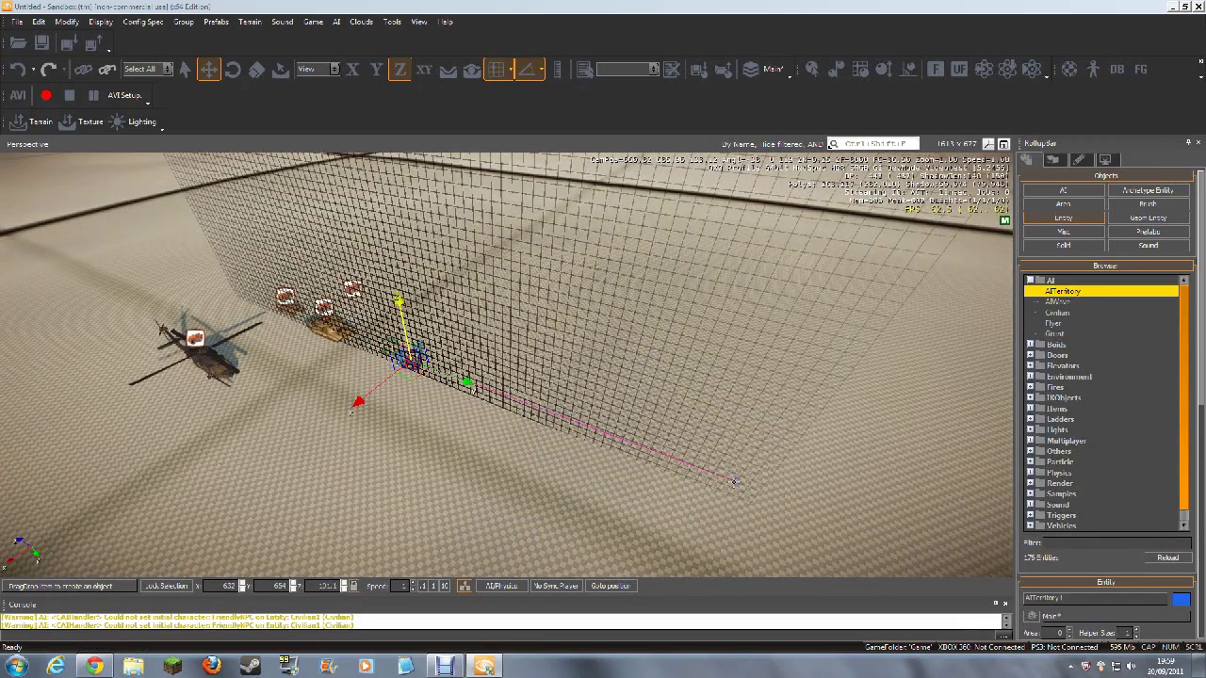
{"action": "key", "text": "s"}
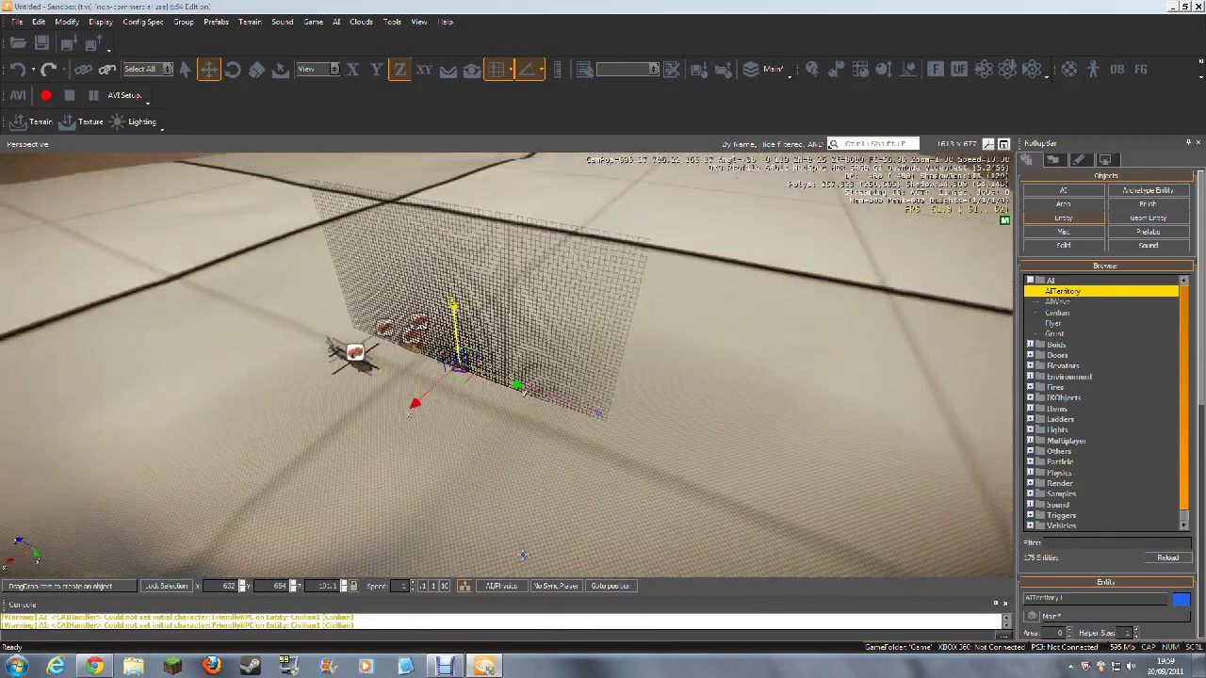
{"action": "key", "text": "a"}
{"action": "left_click", "coordinate": [575, 556]}
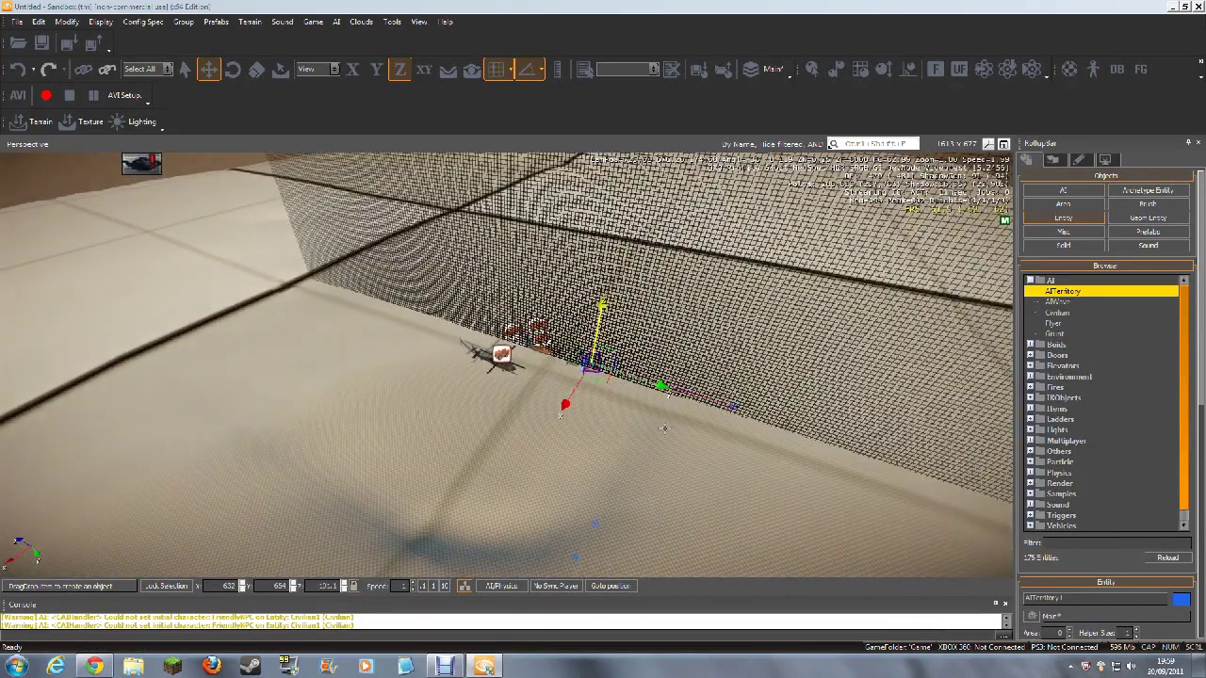
{"action": "key", "text": "w"}
{"action": "key", "text": "d"}
{"action": "key", "text": "s"}
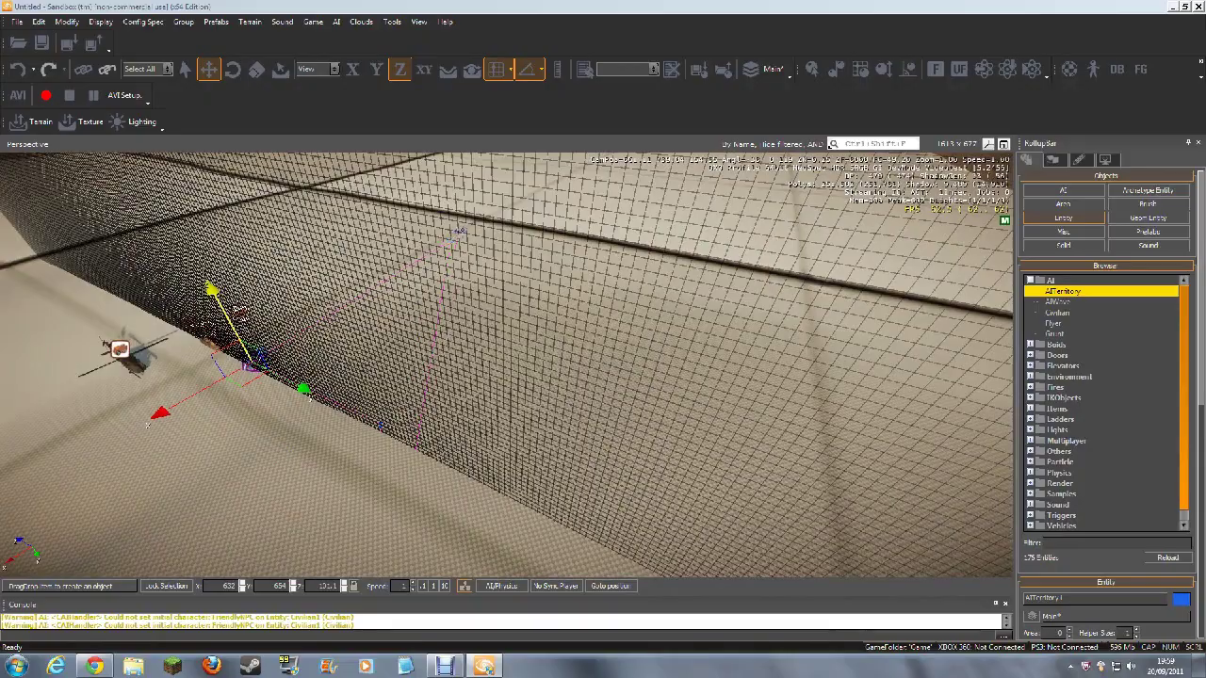
{"action": "right_click_drag", "start_coordinate": [581, 370], "coordinate": [553, 277]}
{"action": "key", "text": "d"}
{"action": "key", "text": "d"}
{"action": "key", "text": "s"}
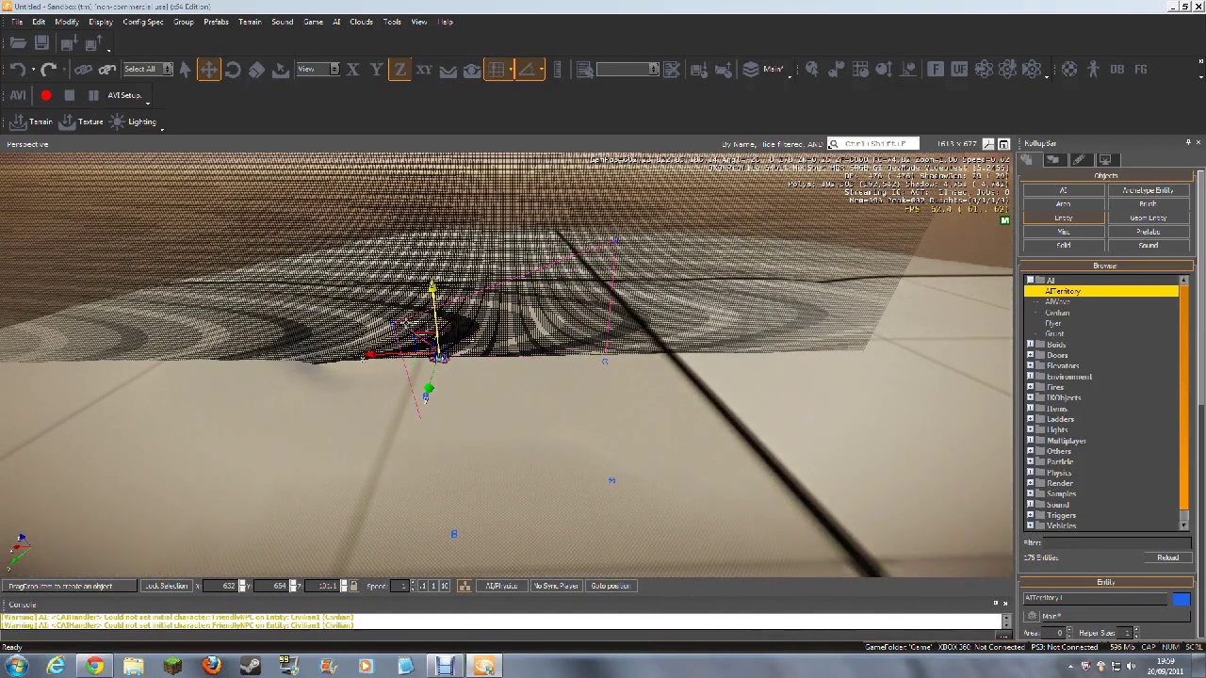
{"action": "right_click_drag", "start_coordinate": [433, 436], "coordinate": [716, 481]}
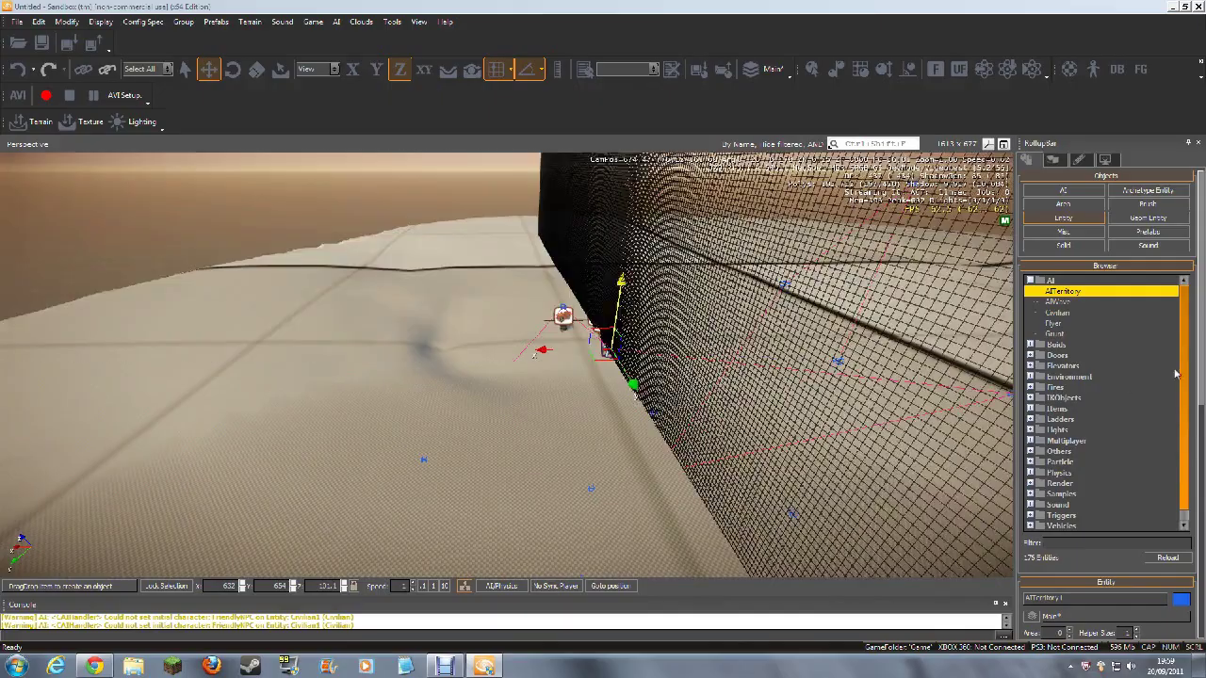
{"action": "left_click", "coordinate": [600, 469]}
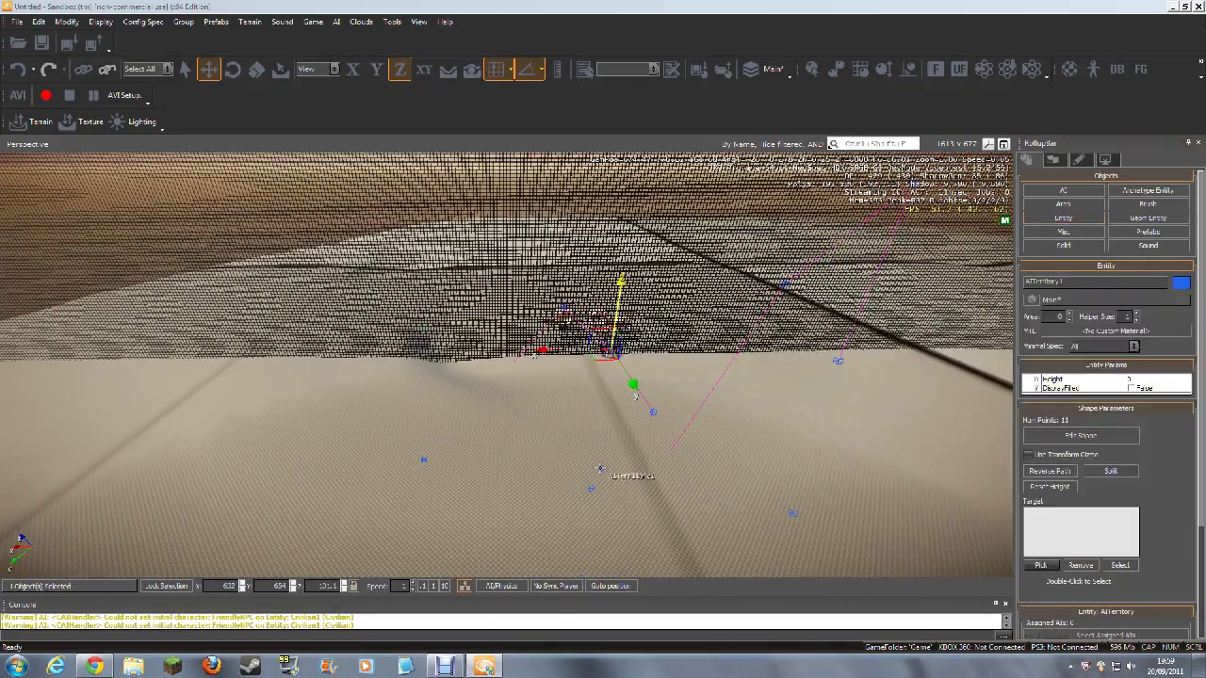
{"action": "key", "text": "w"}
{"action": "right_click_drag", "start_coordinate": [744, 485], "coordinate": [714, 440]}
{"action": "left_click", "coordinate": [588, 341]}
{"action": "key", "text": "s"}
{"action": "right_click_drag", "start_coordinate": [656, 473], "coordinate": [684, 512]}
{"action": "left_click", "coordinate": [694, 512]}
Start game mode from the open terrain and walk up to the two Grunts in front of the Abrams tank.
{"action": "right_click_drag", "start_coordinate": [828, 511], "coordinate": [827, 510]}
{"action": "key", "text": "s"}
{"action": "key", "text": "w"}
{"action": "key", "text": "a"}
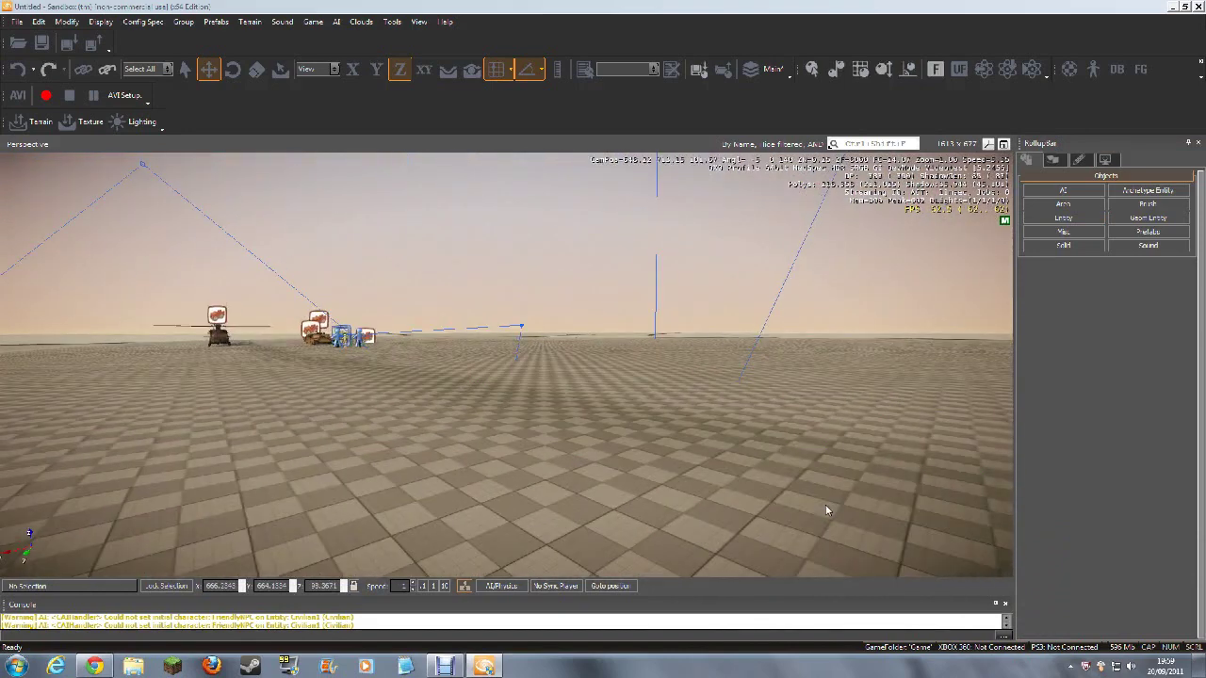
{"action": "key", "text": "ctrl+g"}
{"action": "key", "text": "w"}
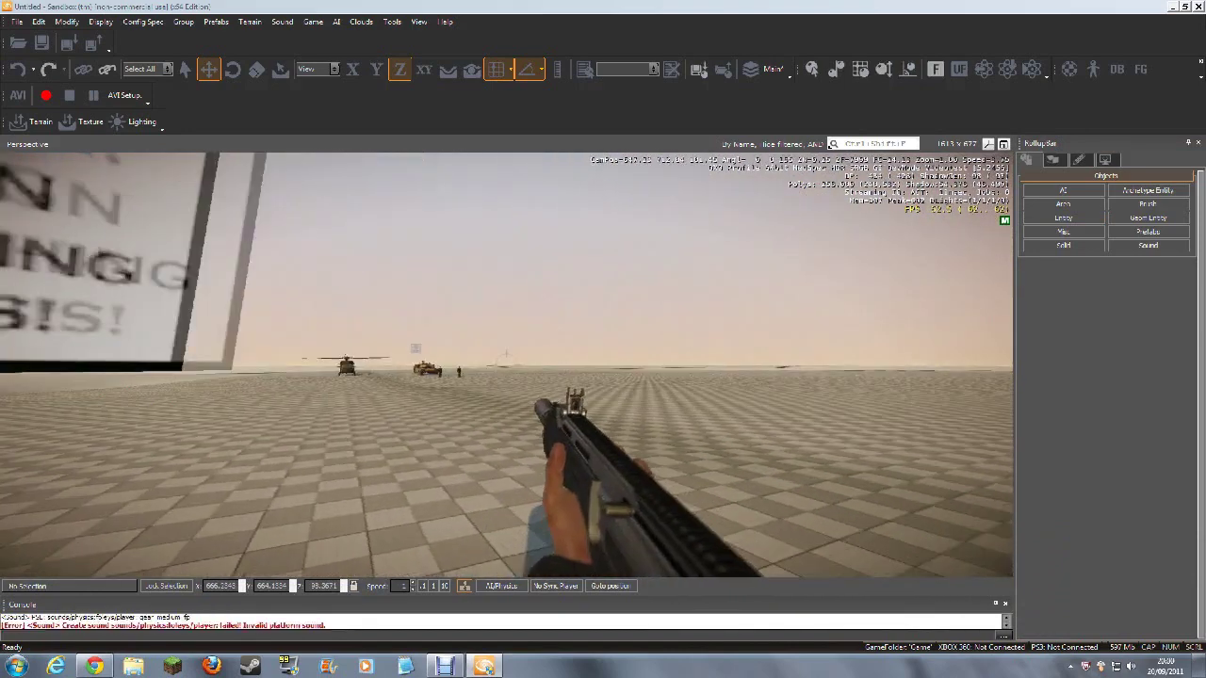
{"action": "key", "text": "w"}
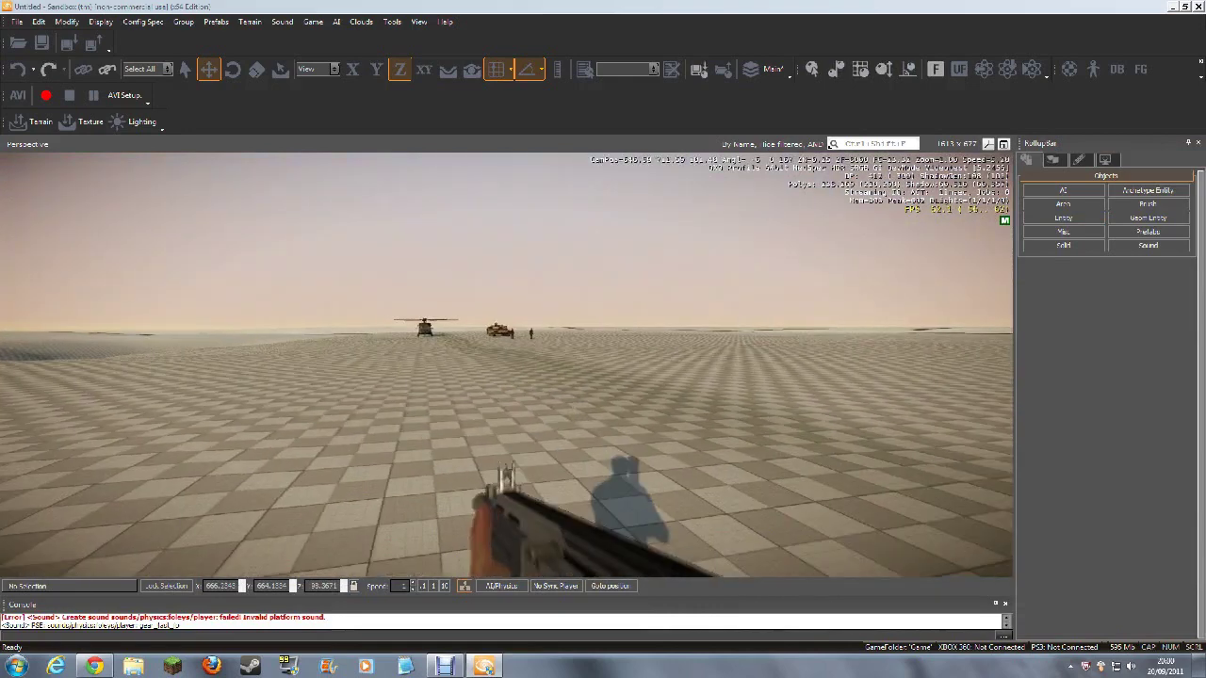
{"action": "key", "text": "w"}
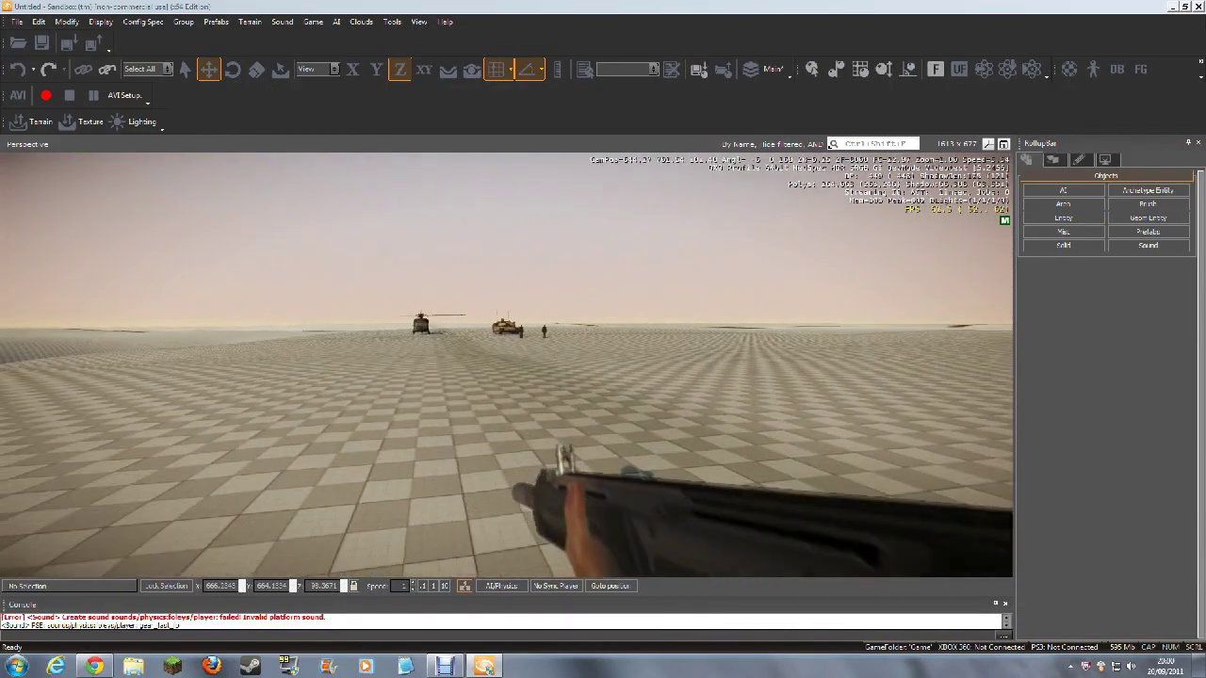
{"action": "key", "text": "w"}
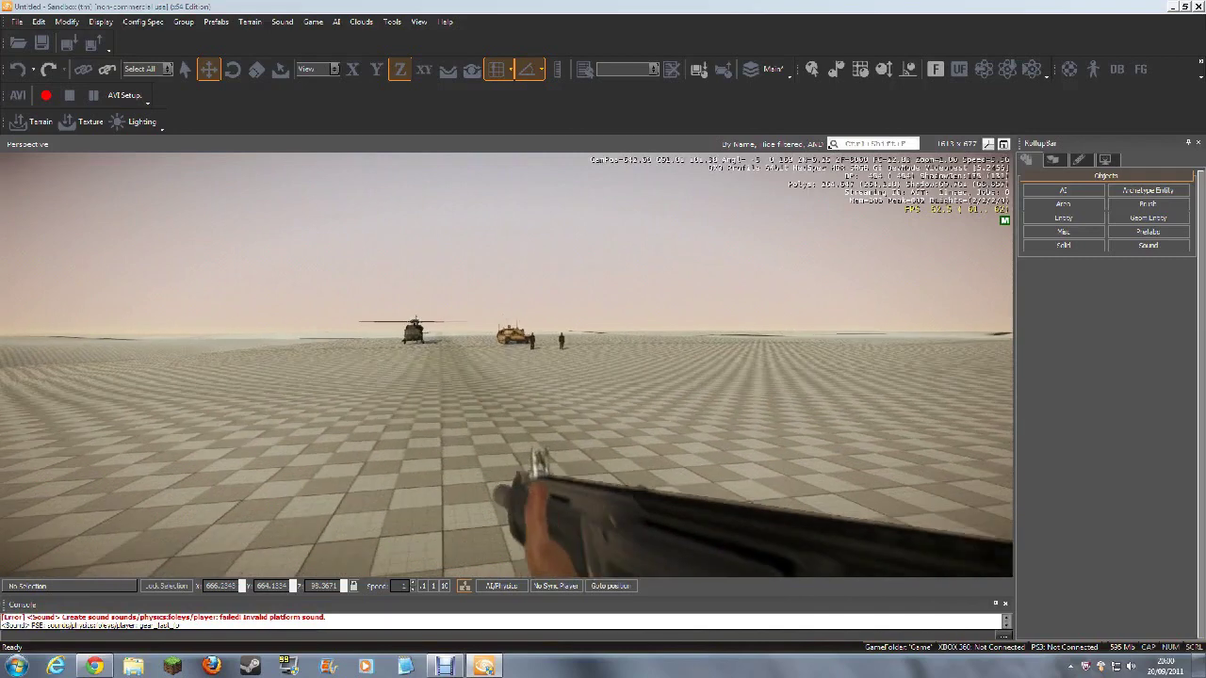
{"action": "key", "text": "w"}
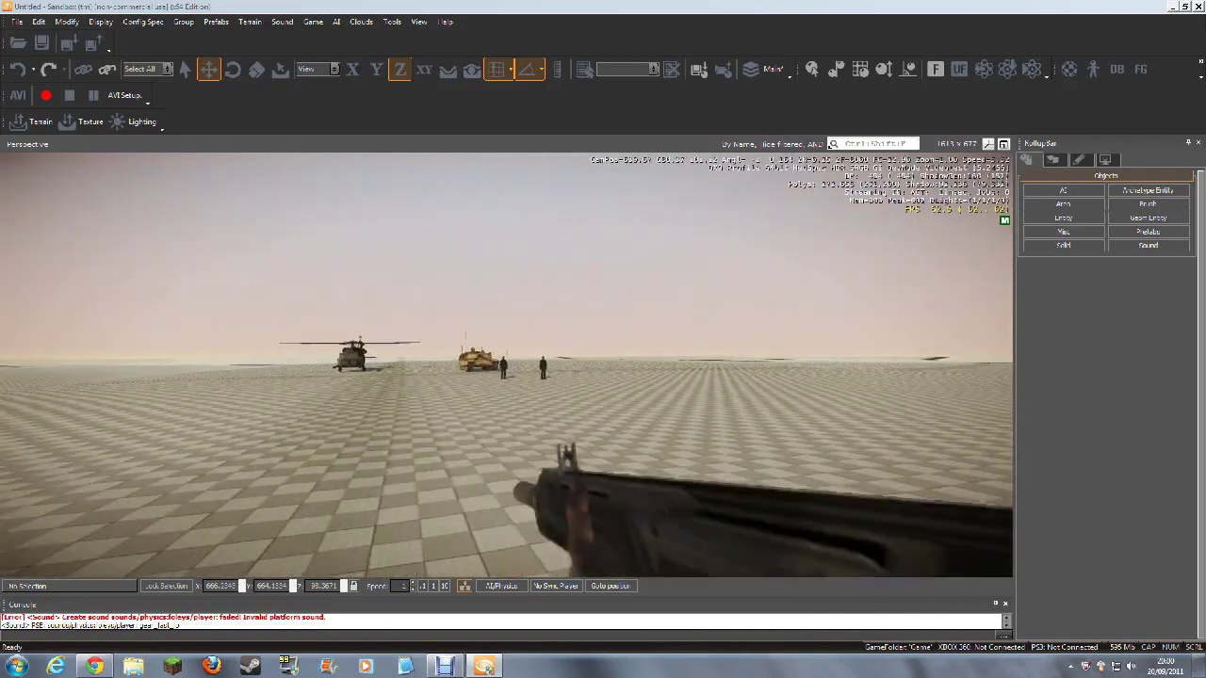
{"action": "key", "text": "w"}
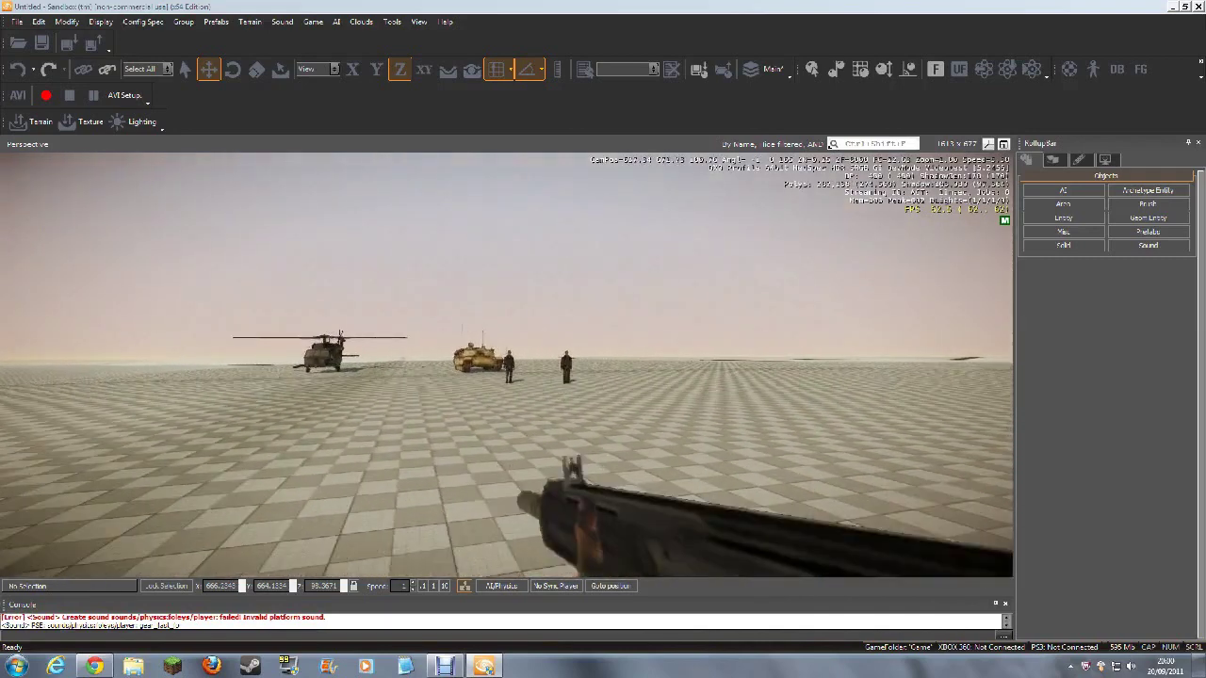
{"action": "key", "text": "w"}
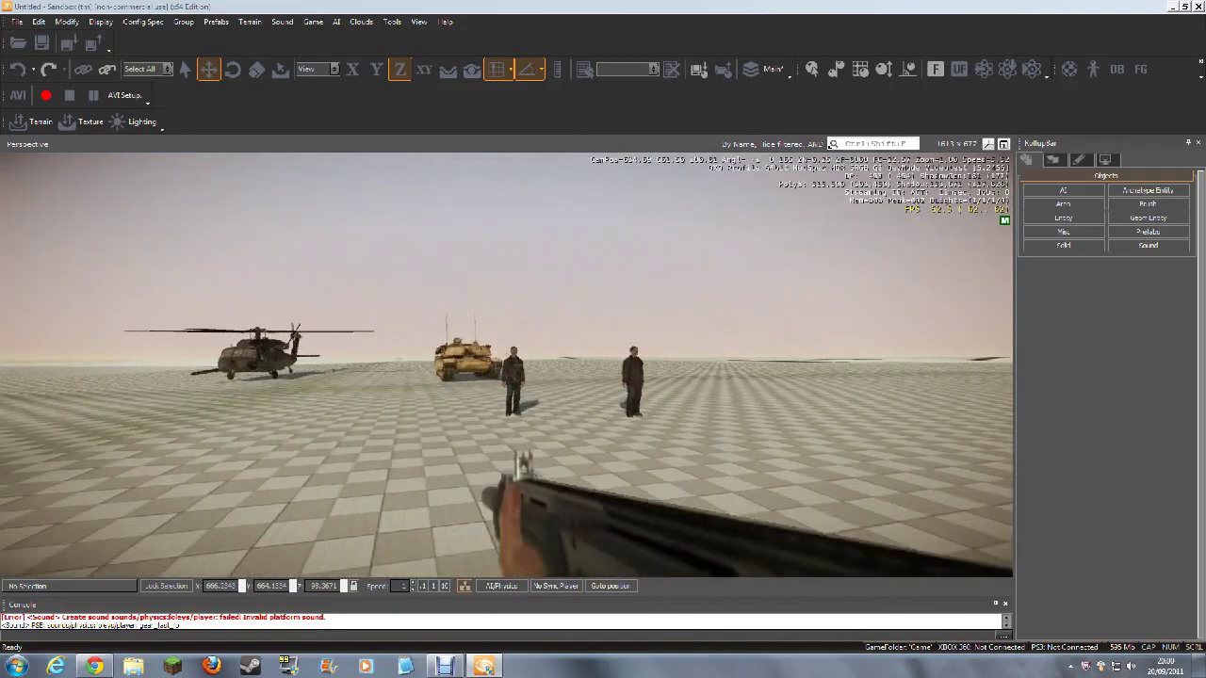
{"action": "key", "text": "w"}
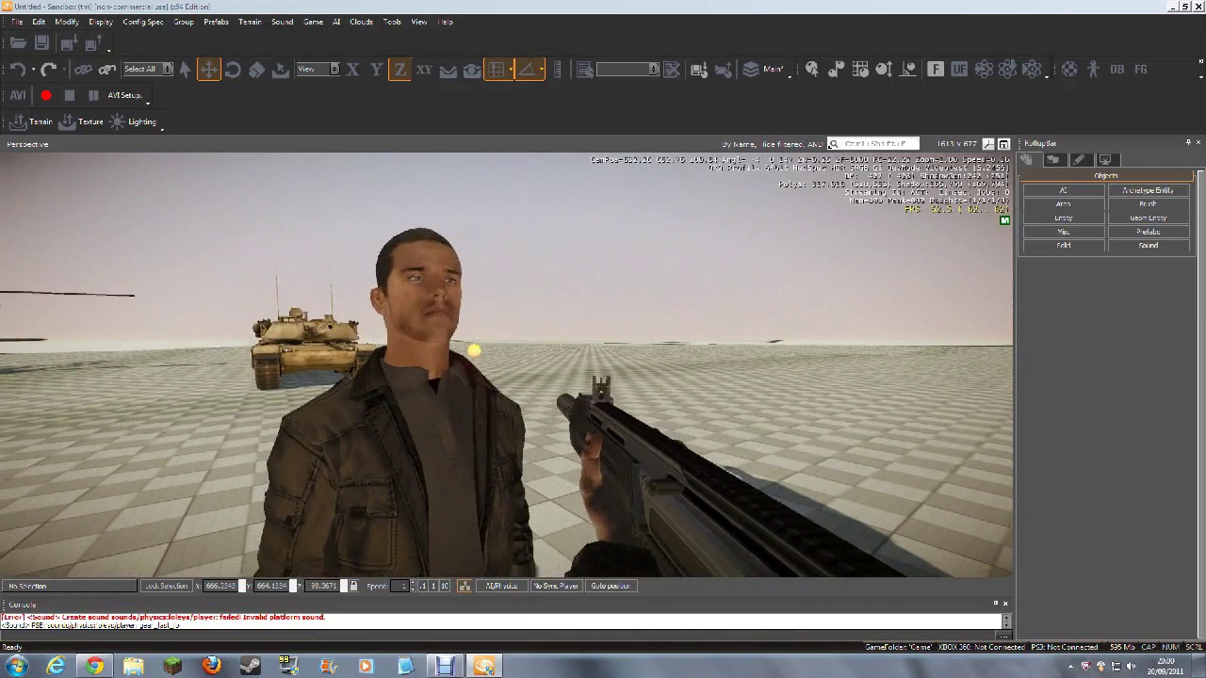
Shoot the two Grunts to test their reaction, and leave game mode.
{"action": "left_click", "coordinate": [507, 366]}
{"action": "left_click", "coordinate": [507, 366]}
{"action": "left_click", "coordinate": [507, 365]}
{"action": "left_click", "coordinate": [507, 365]}
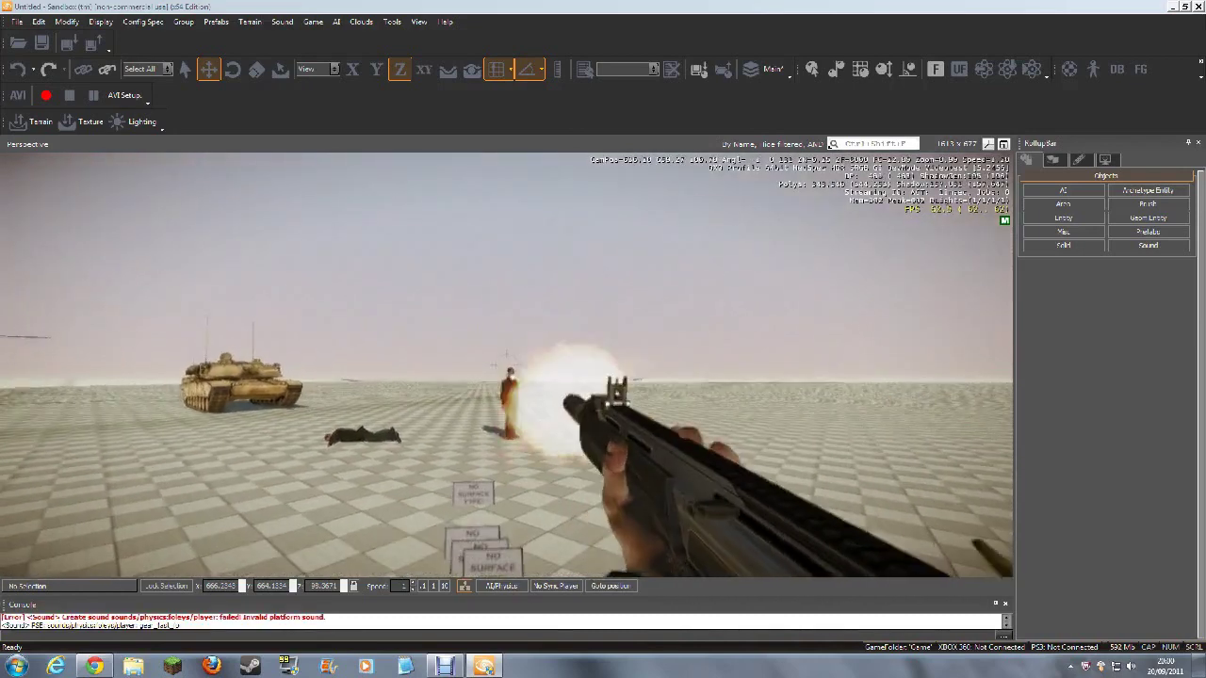
{"action": "left_click", "coordinate": [507, 365]}
{"action": "key", "text": "w"}
{"action": "key", "text": "w"}
{"action": "key", "text": "Escape"}
Delete the AITerritory shape and the AIWave entity beside the two Grunts.
{"action": "scroll", "coordinate": [858, 497], "scroll_direction": "down", "scroll_amount": 10}
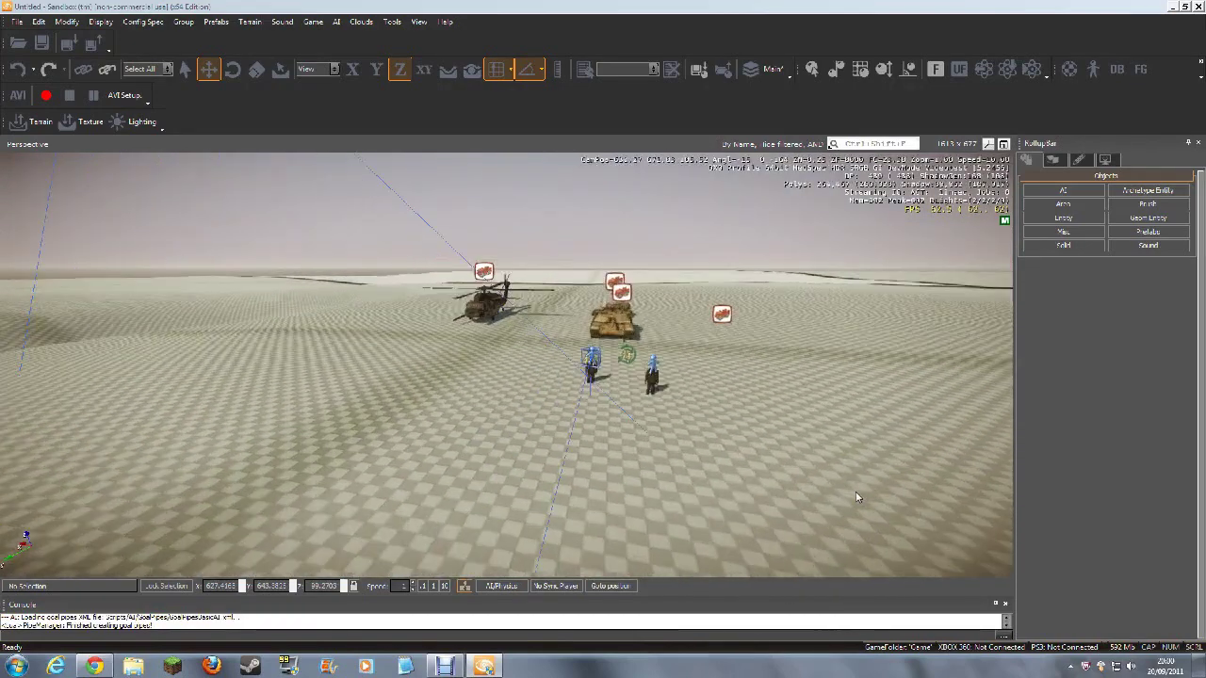
{"action": "key", "text": "w"}
{"action": "key", "text": "d"}
{"action": "left_click", "coordinate": [483, 353]}
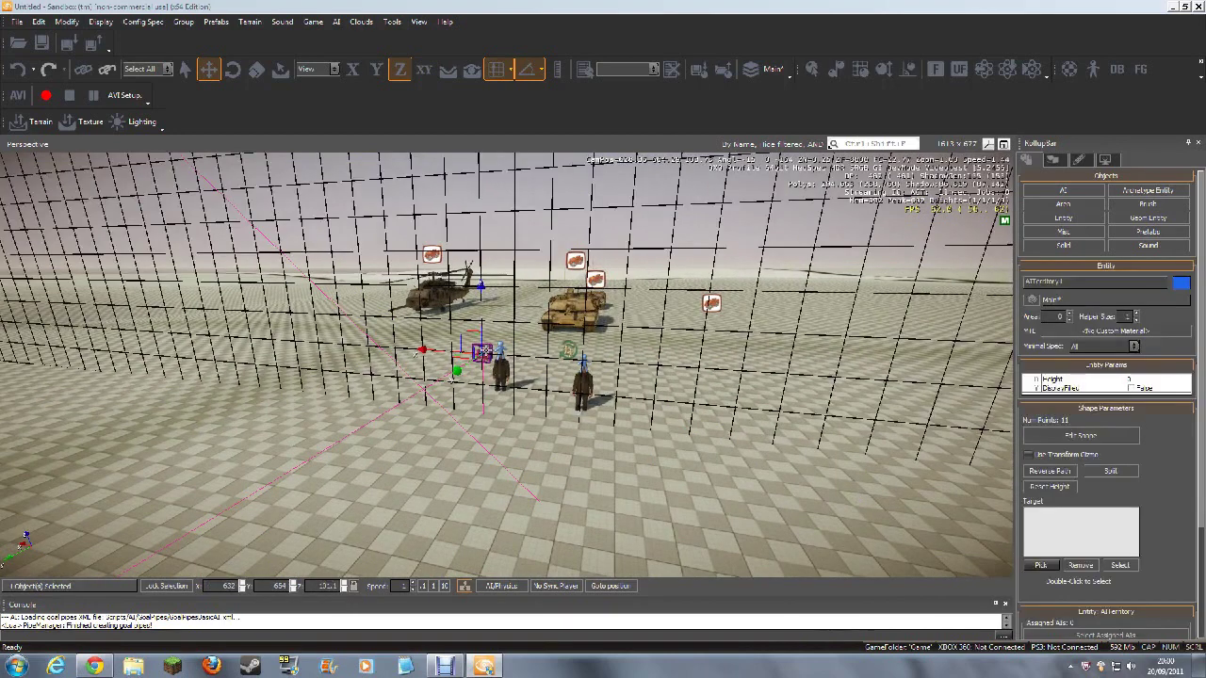
{"action": "key", "text": "Delete"}
{"action": "left_click", "coordinate": [591, 362]}
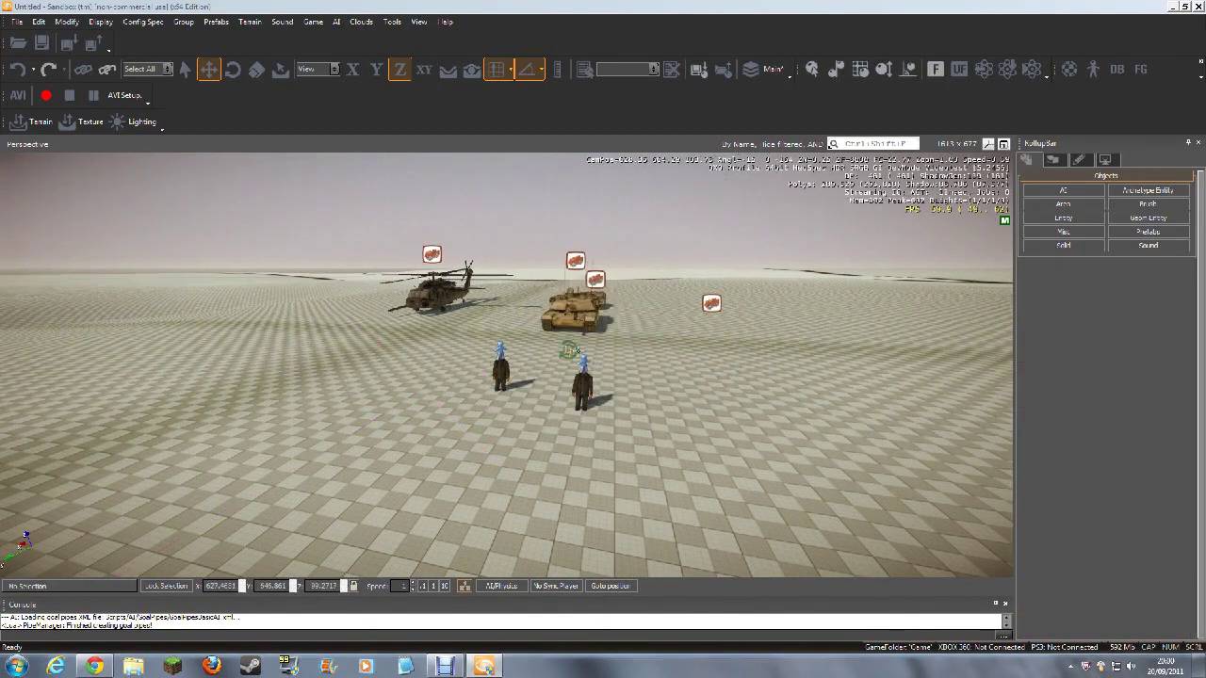
{"action": "left_click", "coordinate": [570, 347]}
{"action": "key", "text": "Delete"}
{"action": "left_click", "coordinate": [584, 361]}
Enter game mode again and shoot at the Grunts from close range.
{"action": "key", "text": "ctrl+g"}
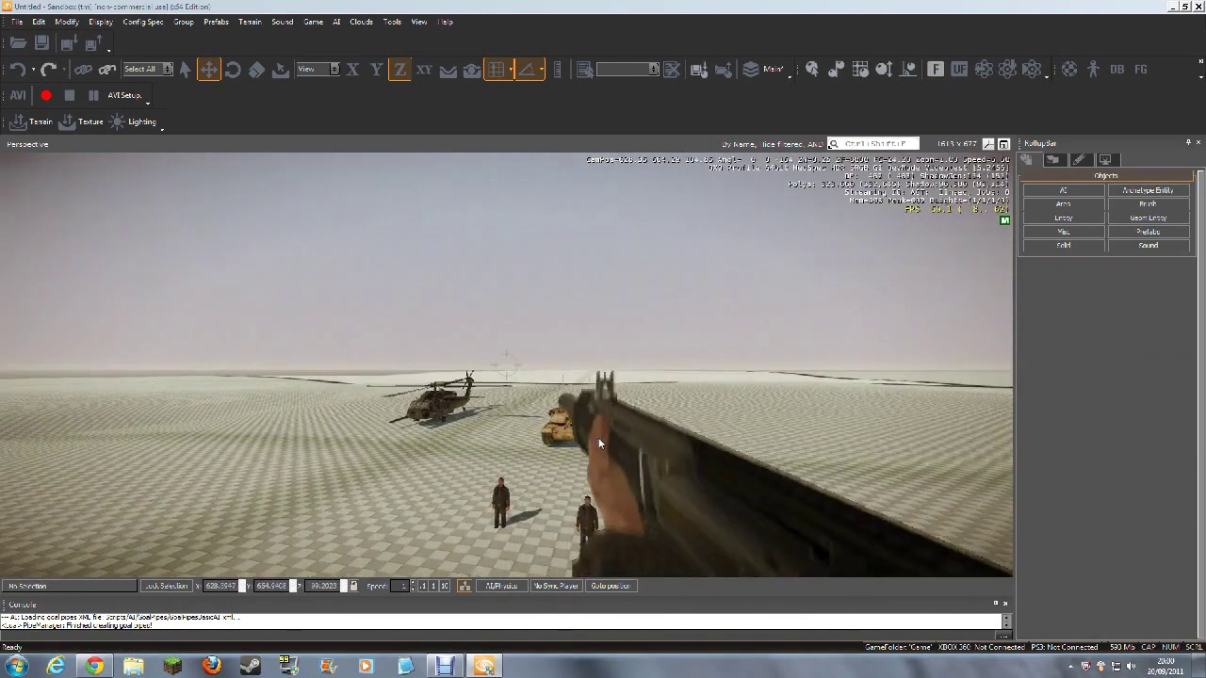
{"action": "key", "text": "w"}
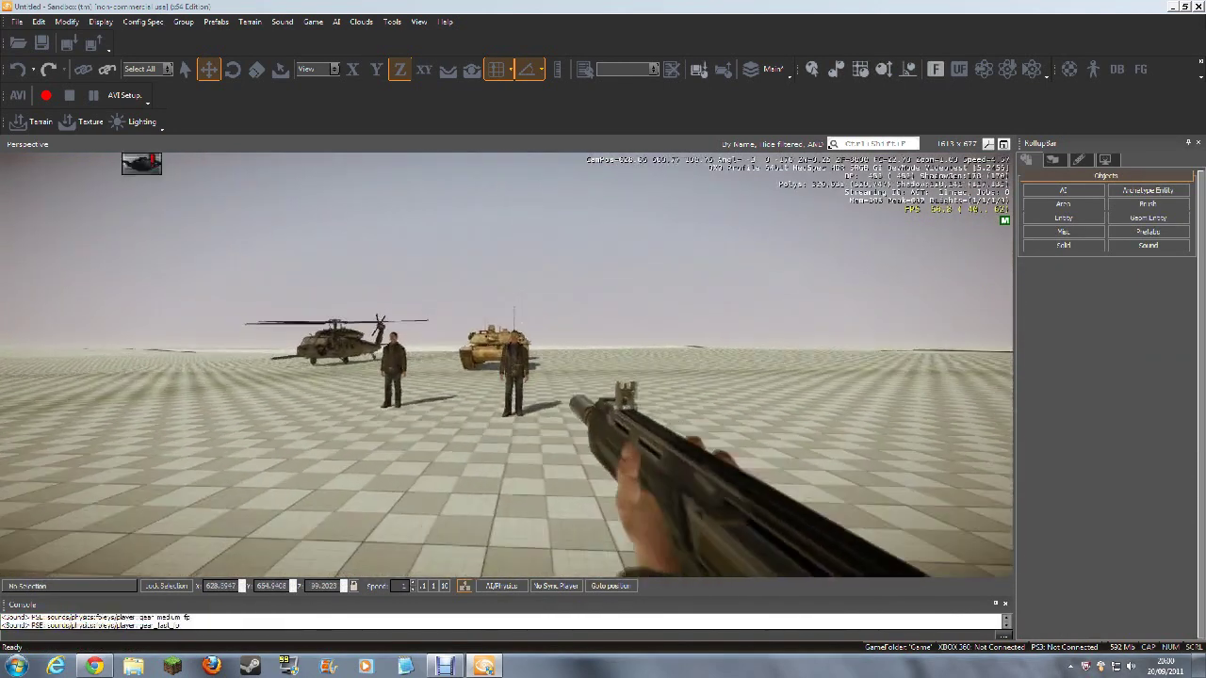
{"action": "left_click", "coordinate": [507, 365]}
{"action": "key", "text": "w"}
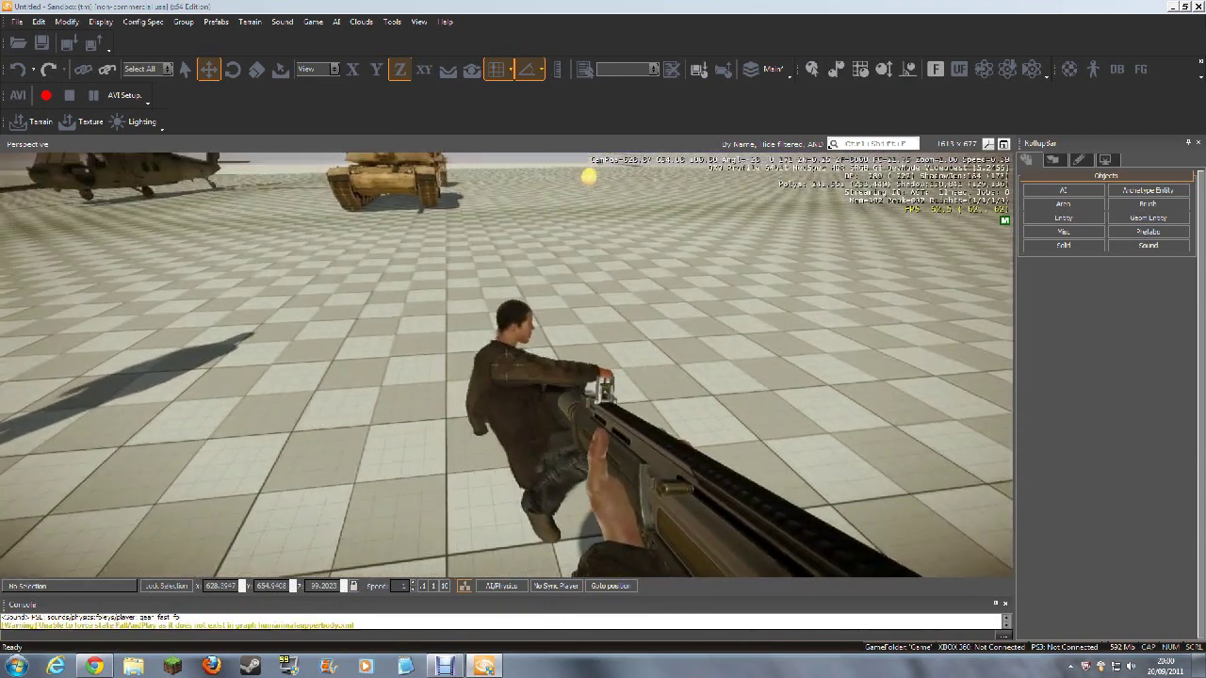
{"action": "key", "text": "s"}
{"action": "key", "text": "w"}
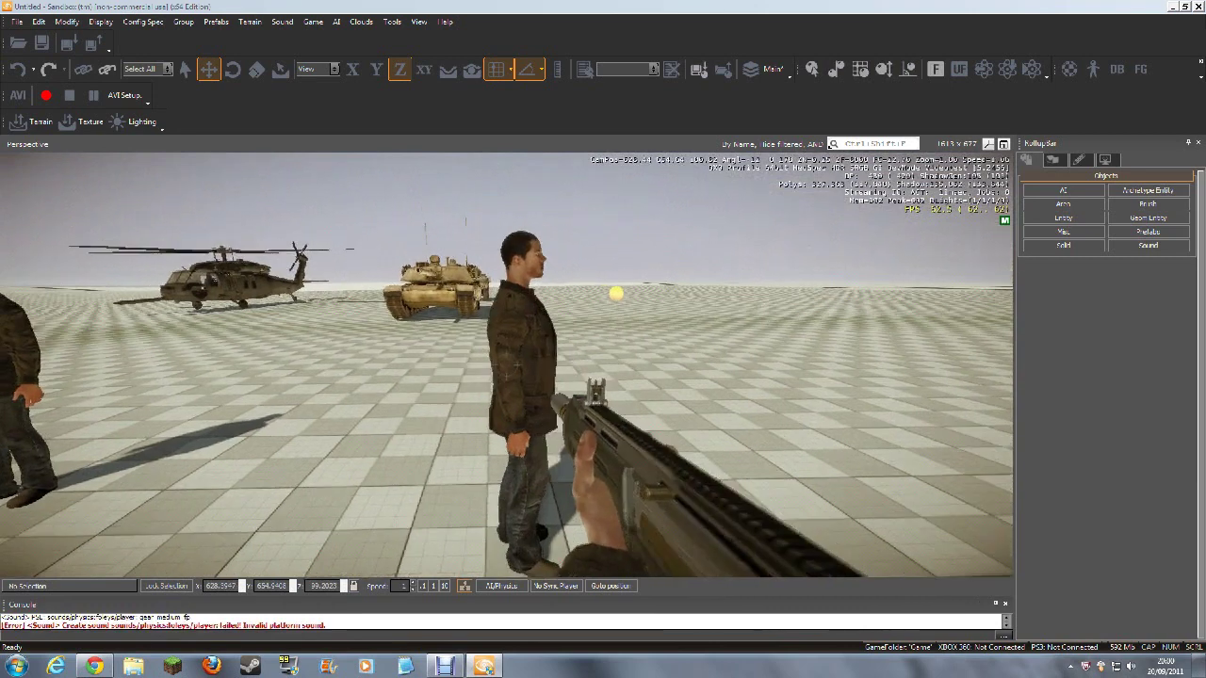
{"action": "left_click", "coordinate": [507, 365]}
Walk to the Abrams tank in game mode, climb onto it, and examine its barrel, turret and open hatch.
{"action": "key", "text": "w"}
{"action": "key", "text": "w"}
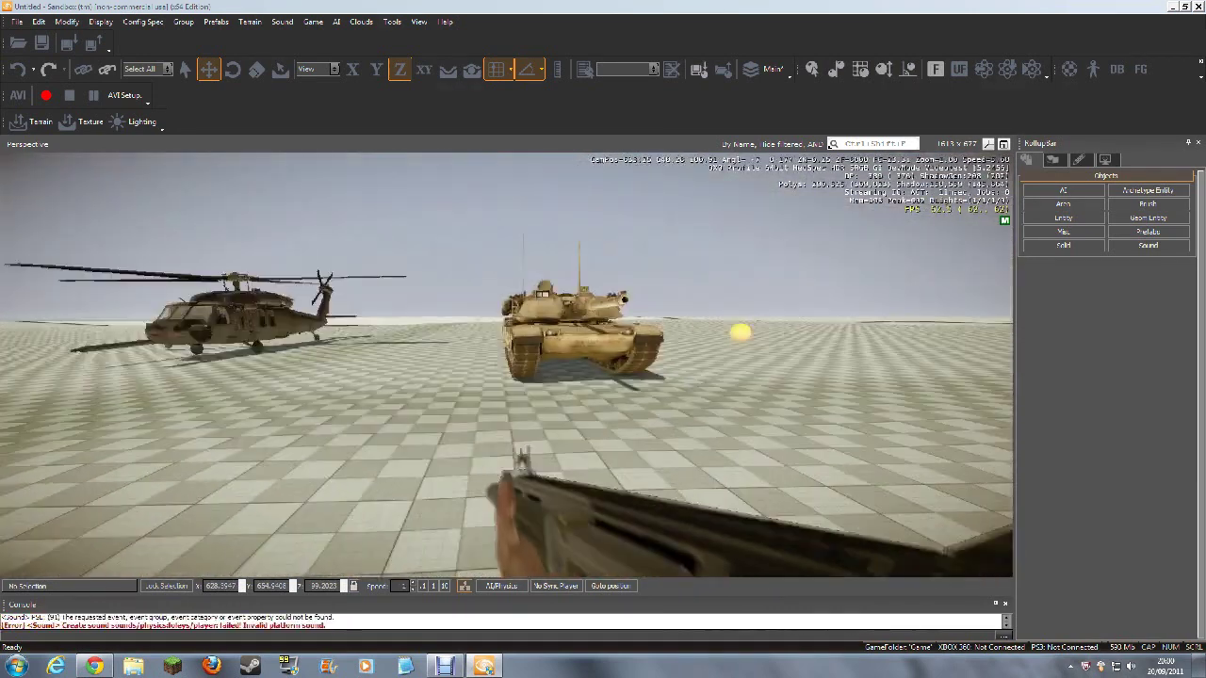
{"action": "key", "text": "w"}
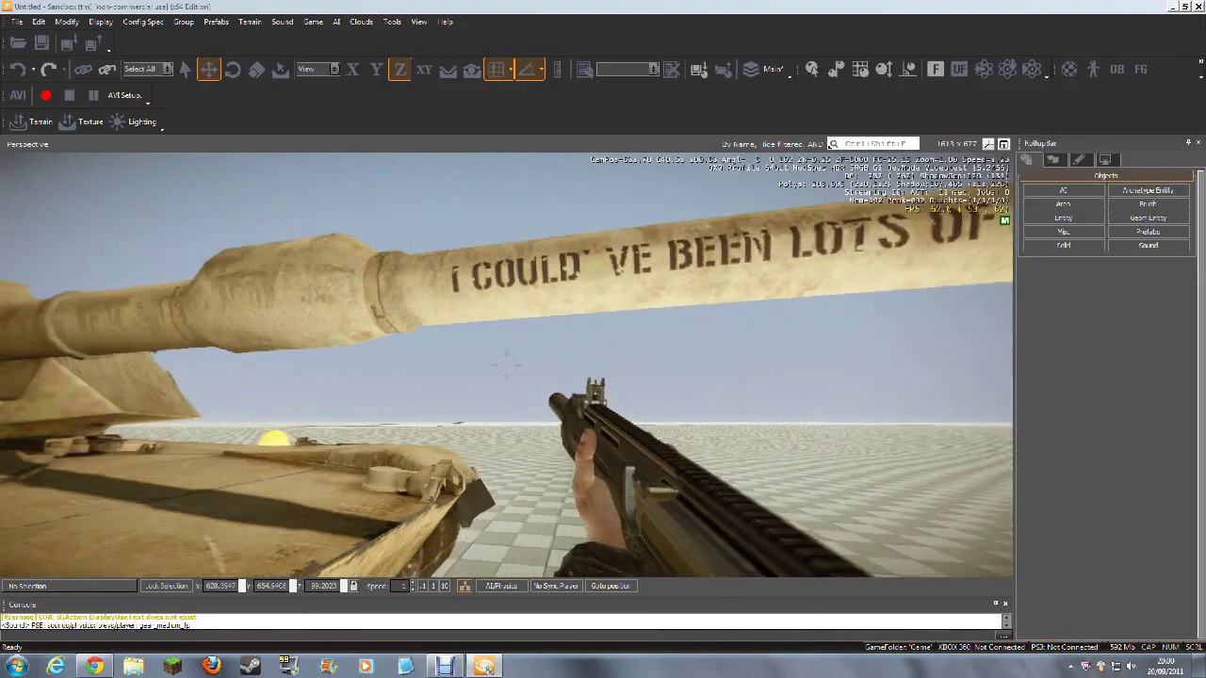
{"action": "key", "text": "d"}
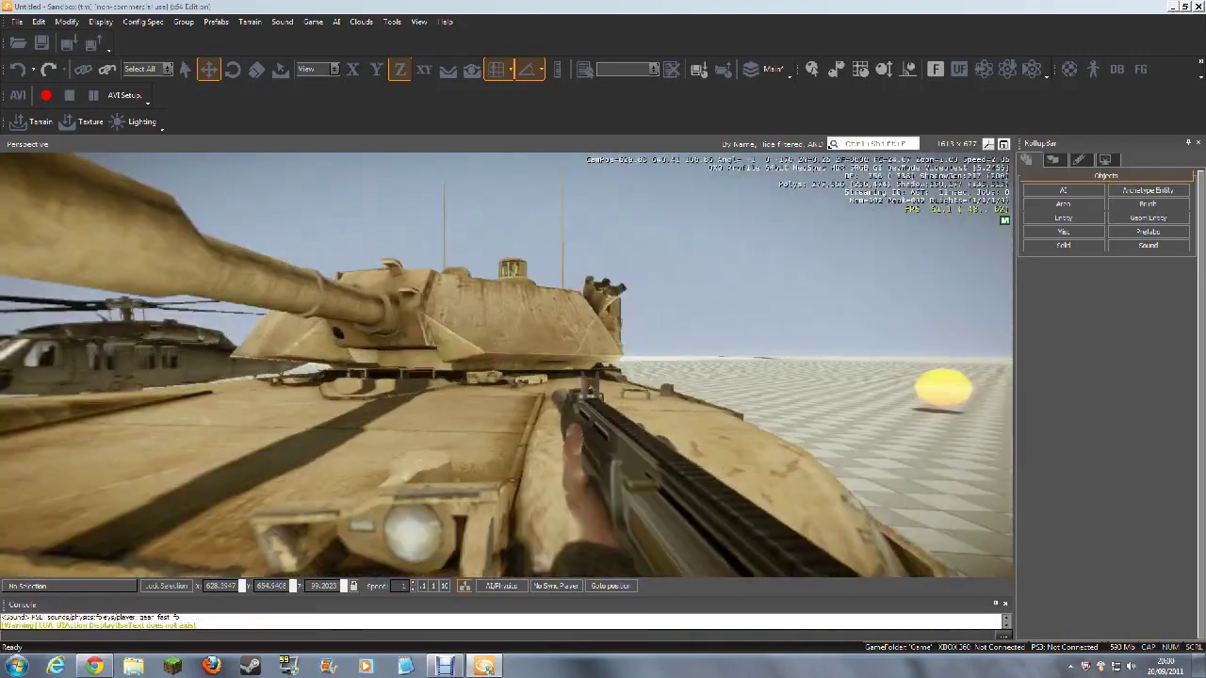
{"action": "key", "text": "w"}
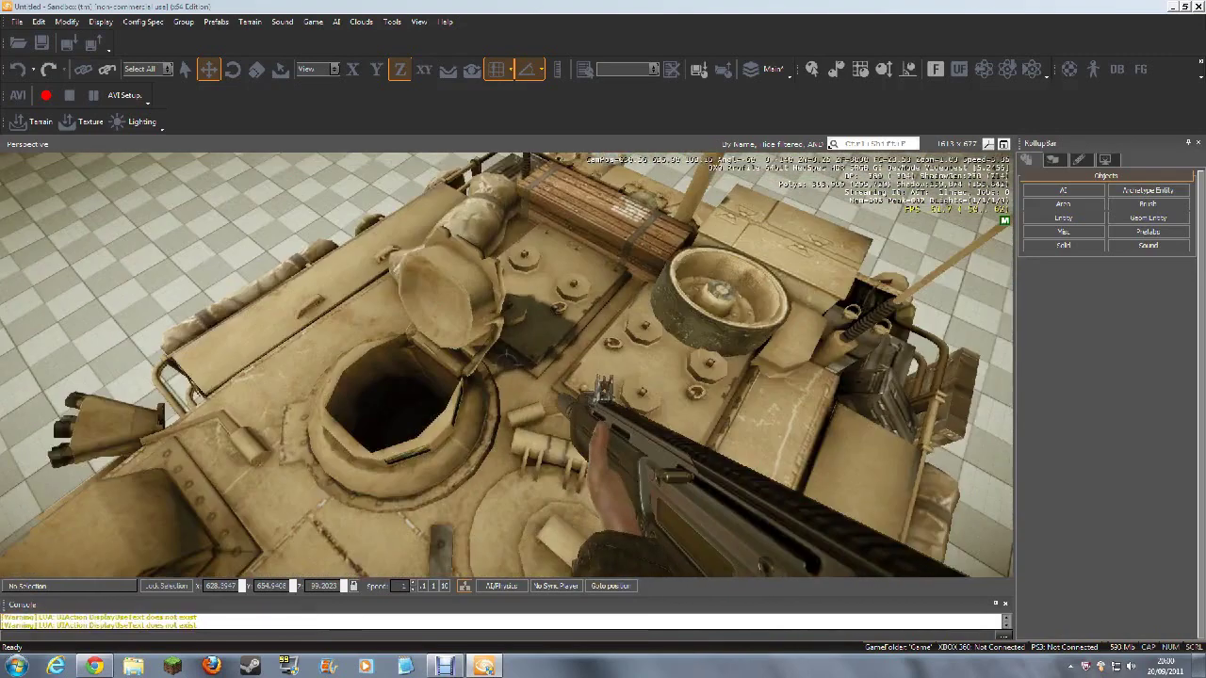
{"action": "key", "text": "w"}
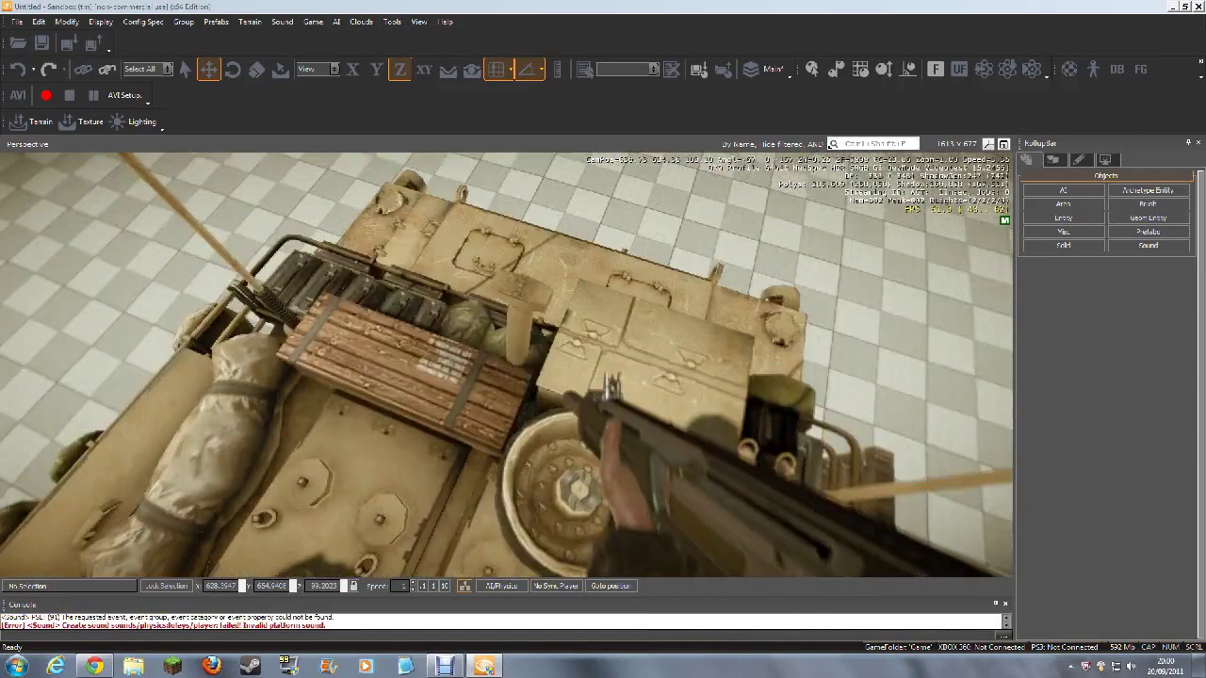
Walk around the helicopter and the Humvee in game mode to inspect both models.
{"action": "key", "text": "w"}
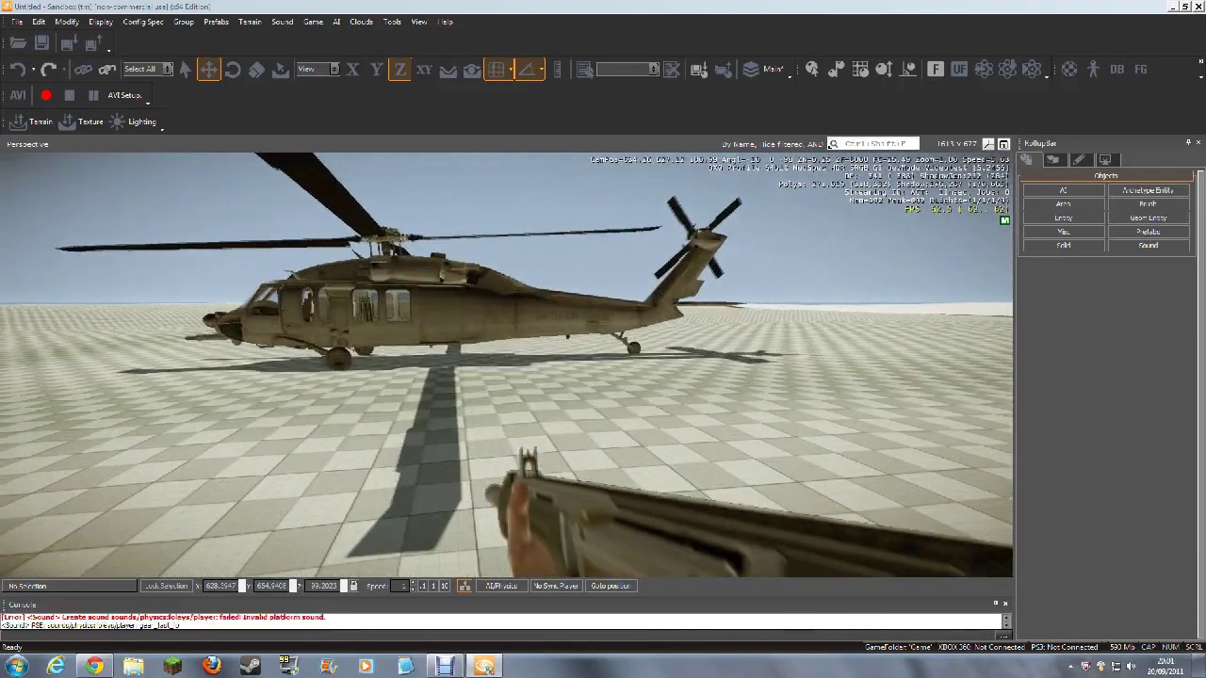
{"action": "key", "text": "w"}
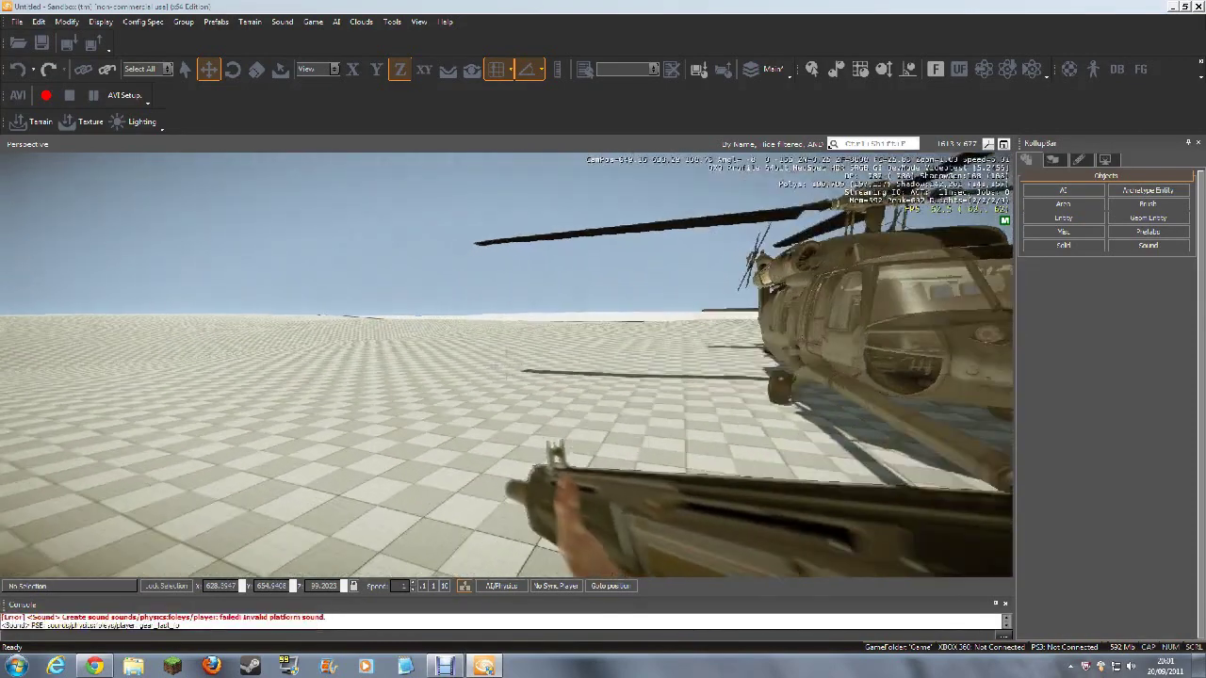
{"action": "key", "text": "w"}
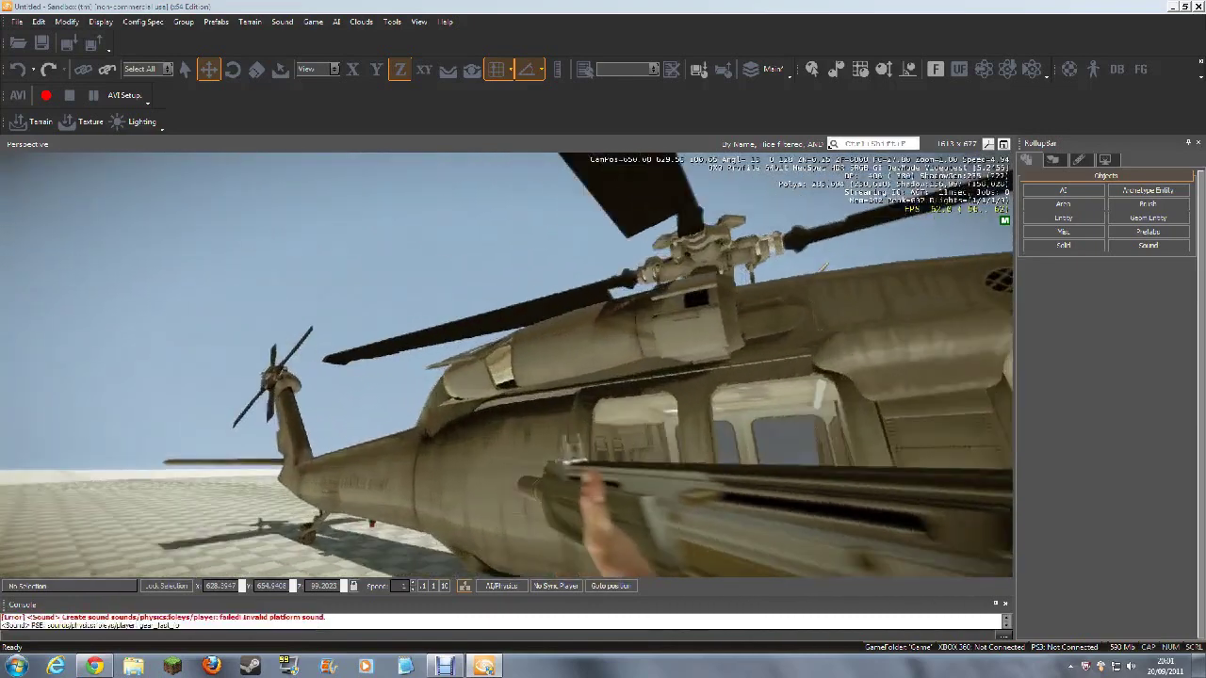
{"action": "key", "text": "a"}
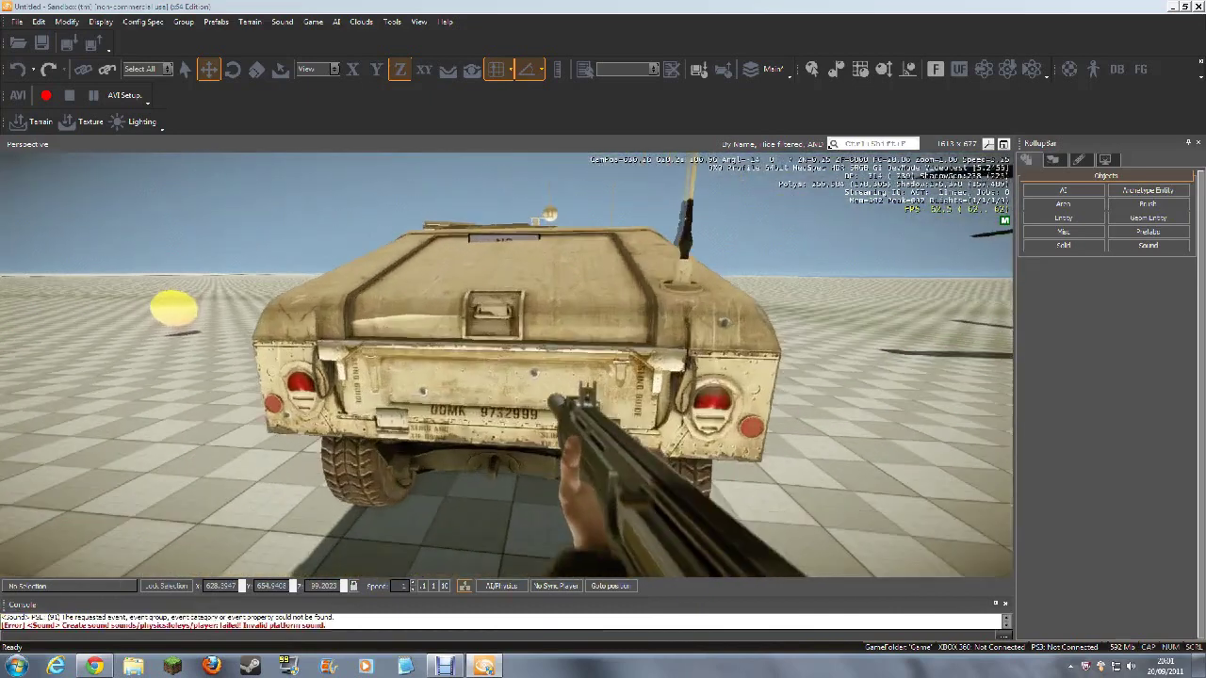
Climb back over the Abrams turret, walk out along its barrel, and get down to view the tank's front.
{"action": "key", "text": "w"}
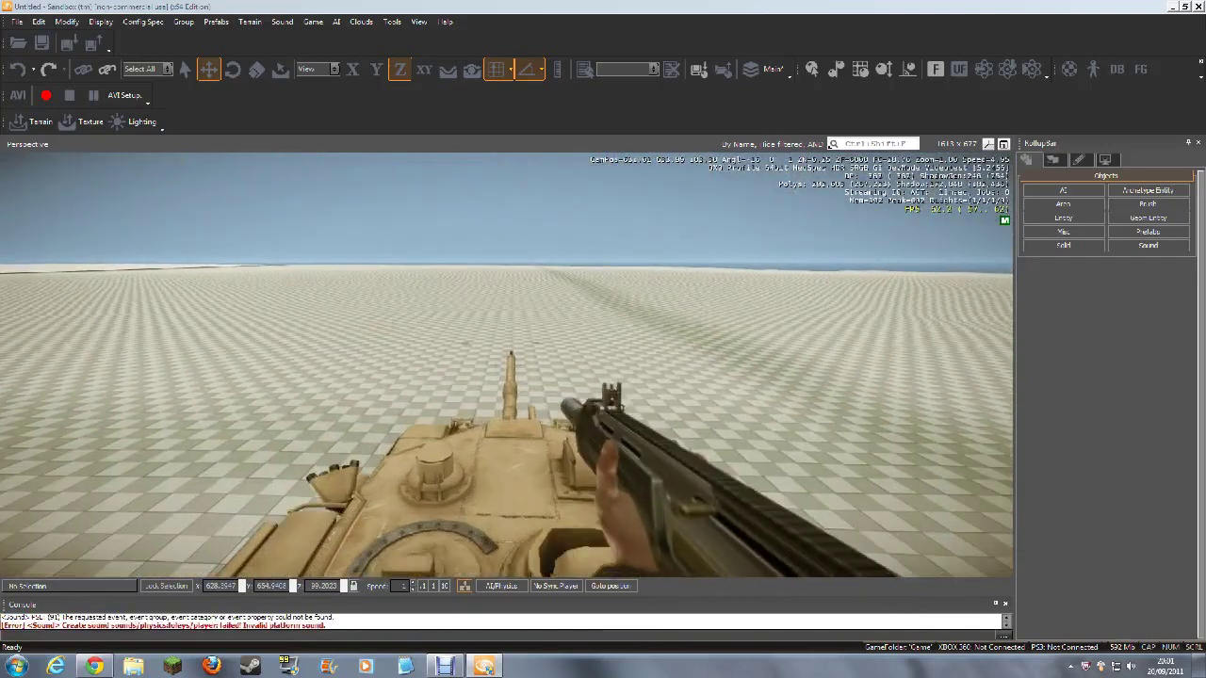
{"action": "key", "text": "w"}
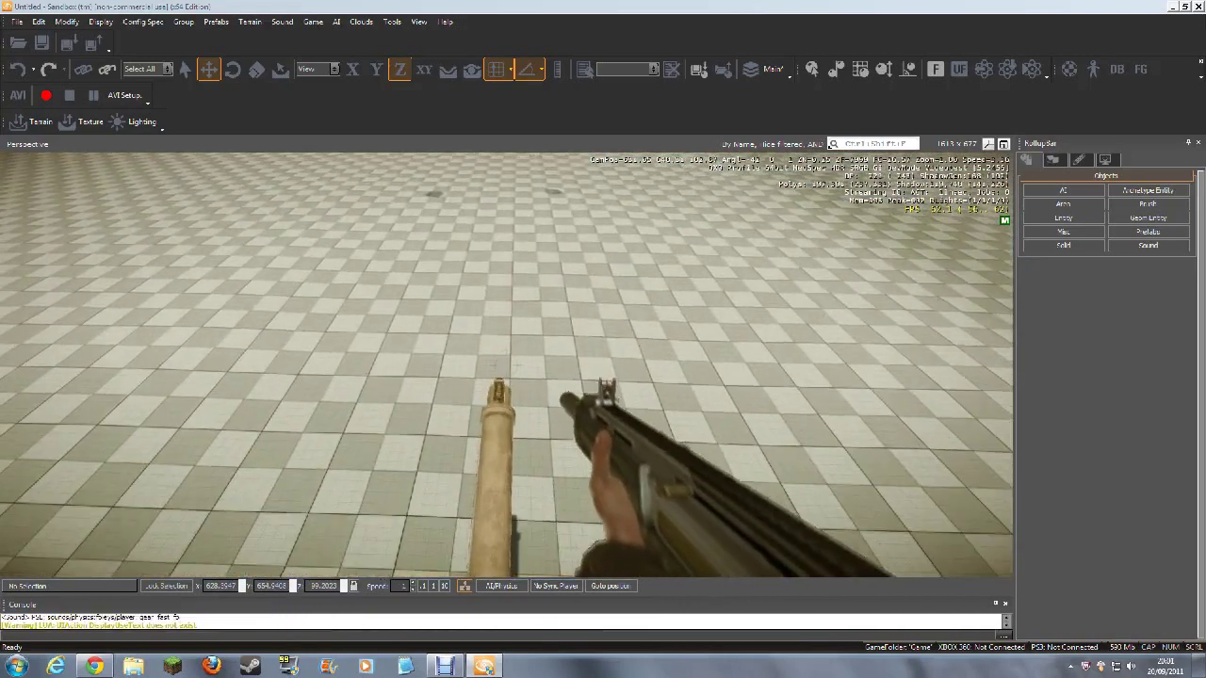
{"action": "key", "text": "w"}
{"action": "key", "text": "space"}
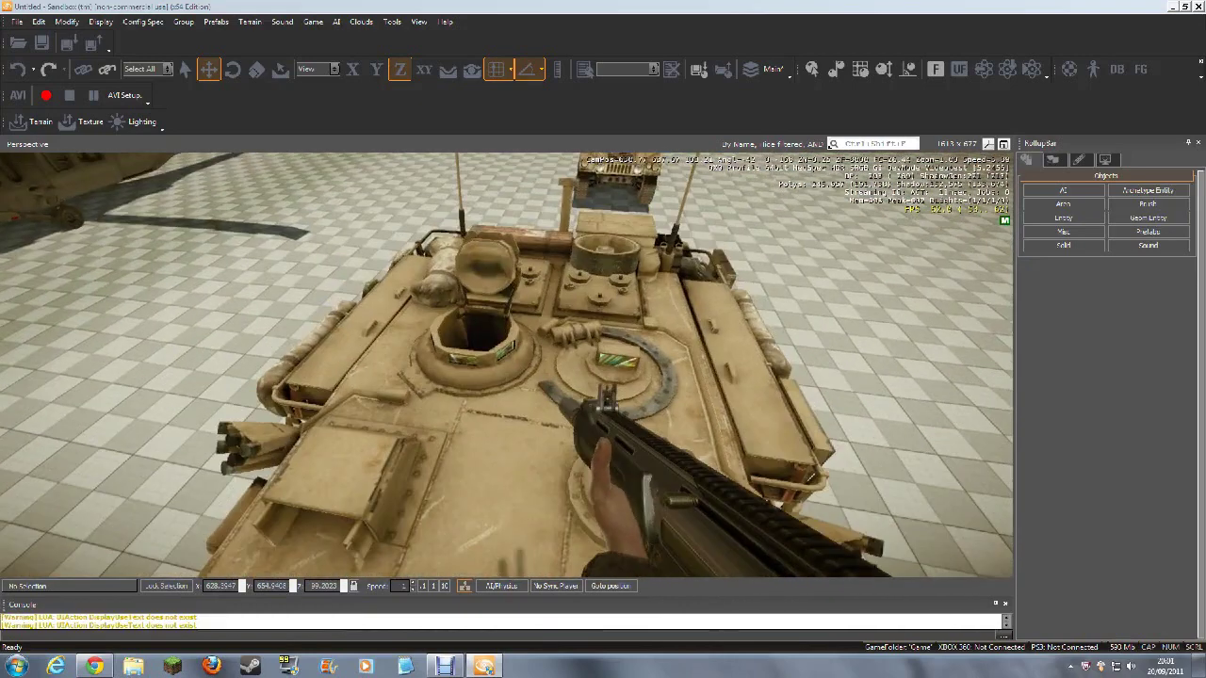
{"action": "key", "text": "s"}
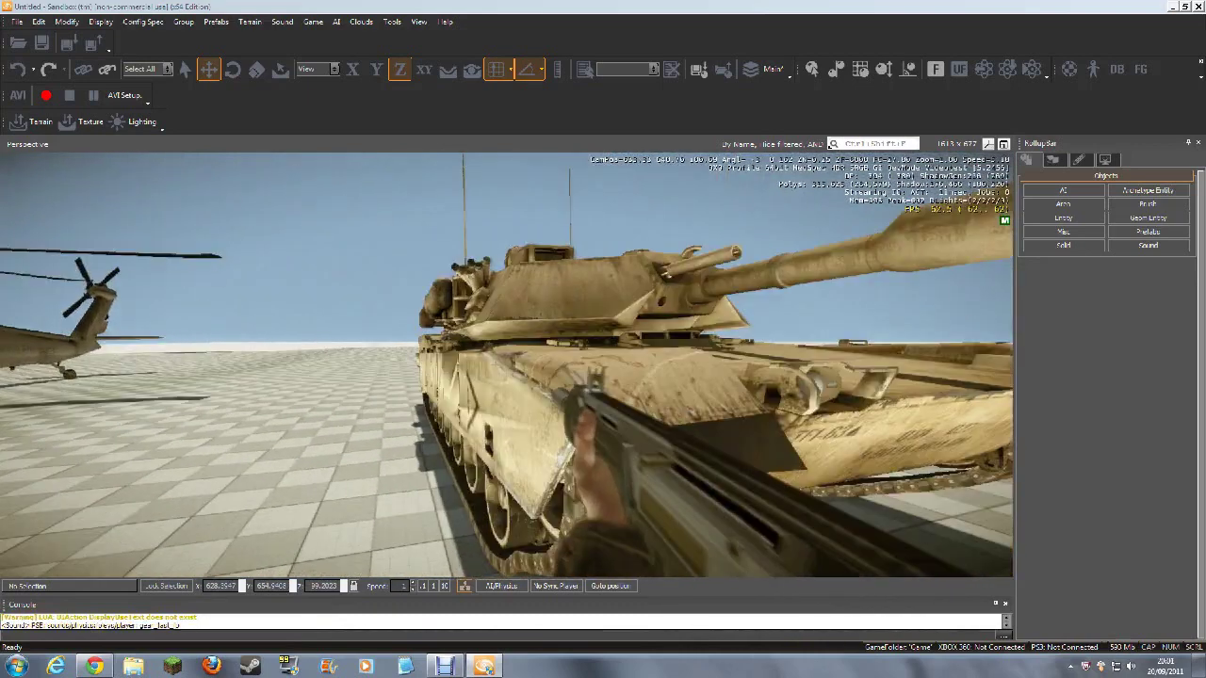